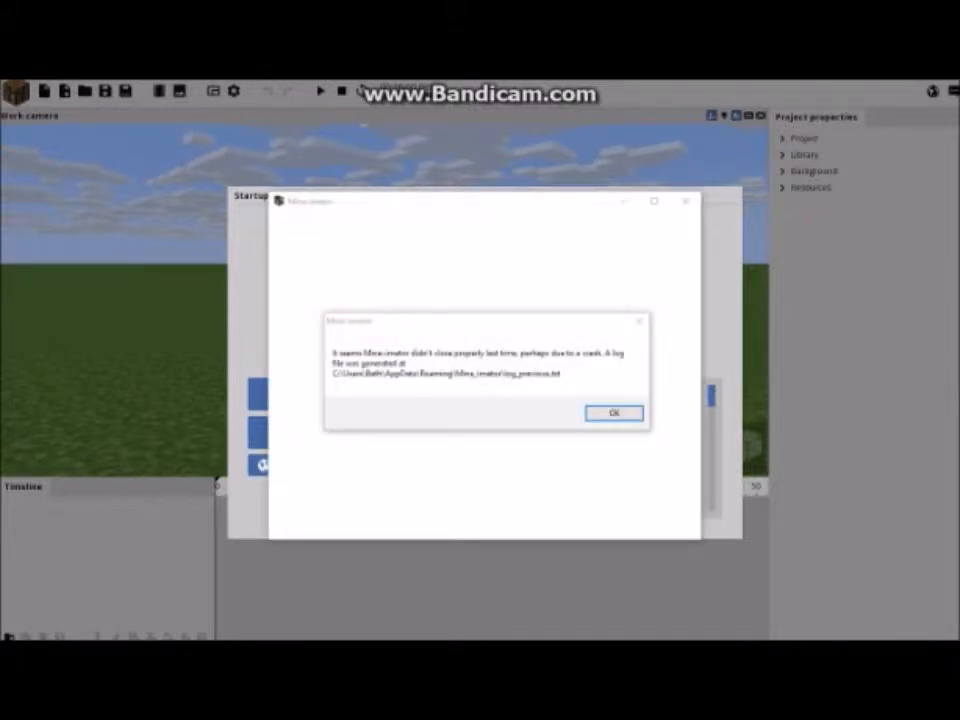
# Dismiss the crash notice, decline to report the crash, and switch to the Mine-imator window showing the startup screen
pyautogui.click(607, 408)
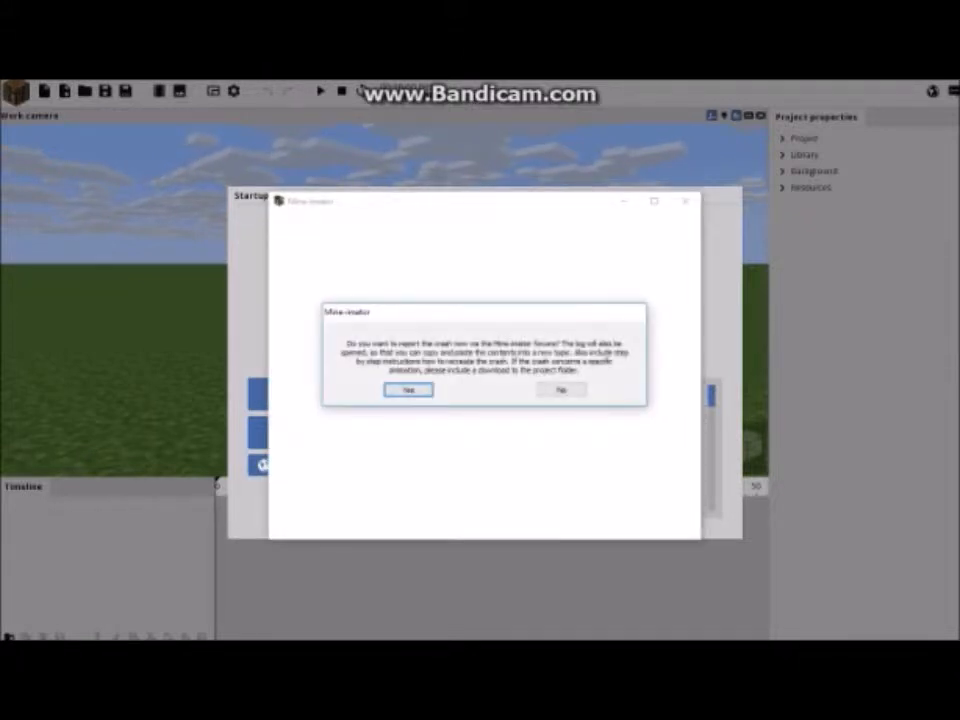
pyautogui.click(570, 391)
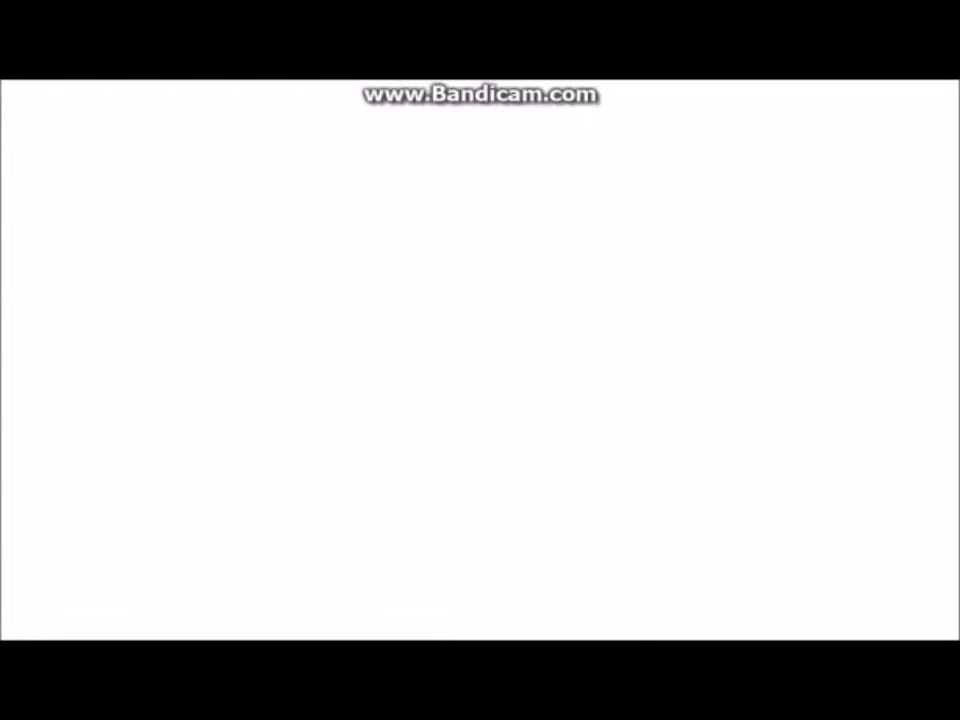
pyautogui.moveTo(378, 638)
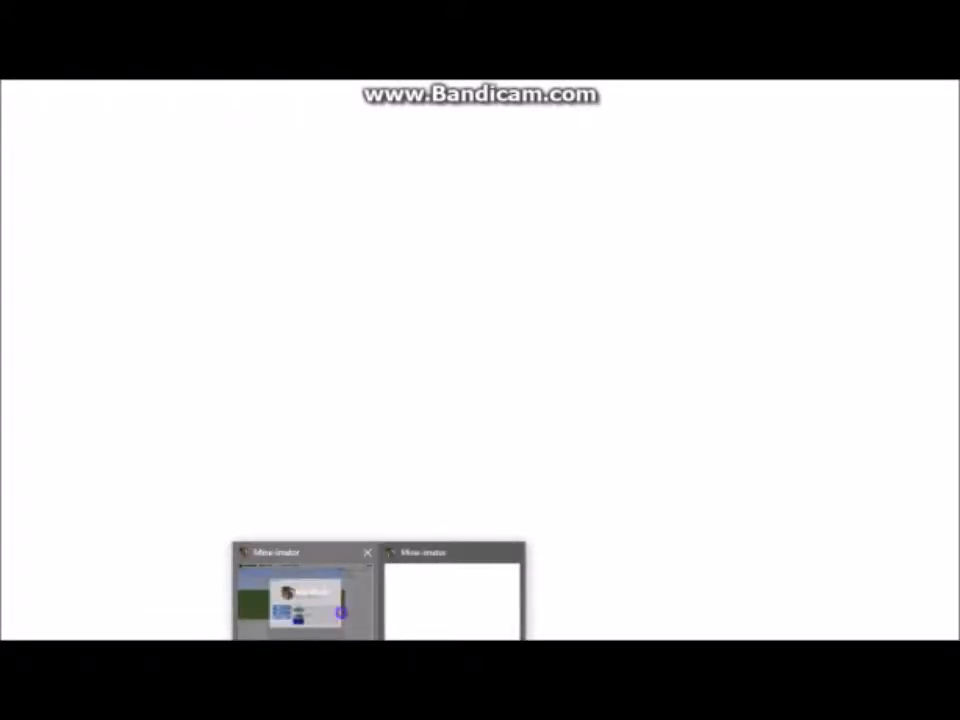
pyautogui.click(336, 605)
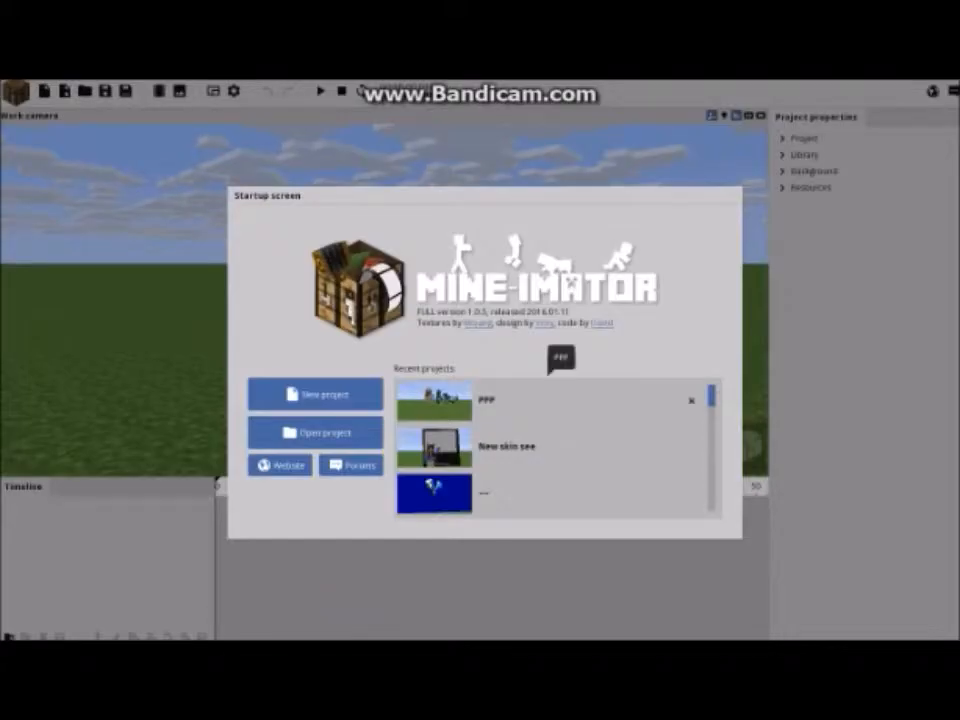
# Create a new project named "Mine-imator Tutorial"
pyautogui.click(318, 394)
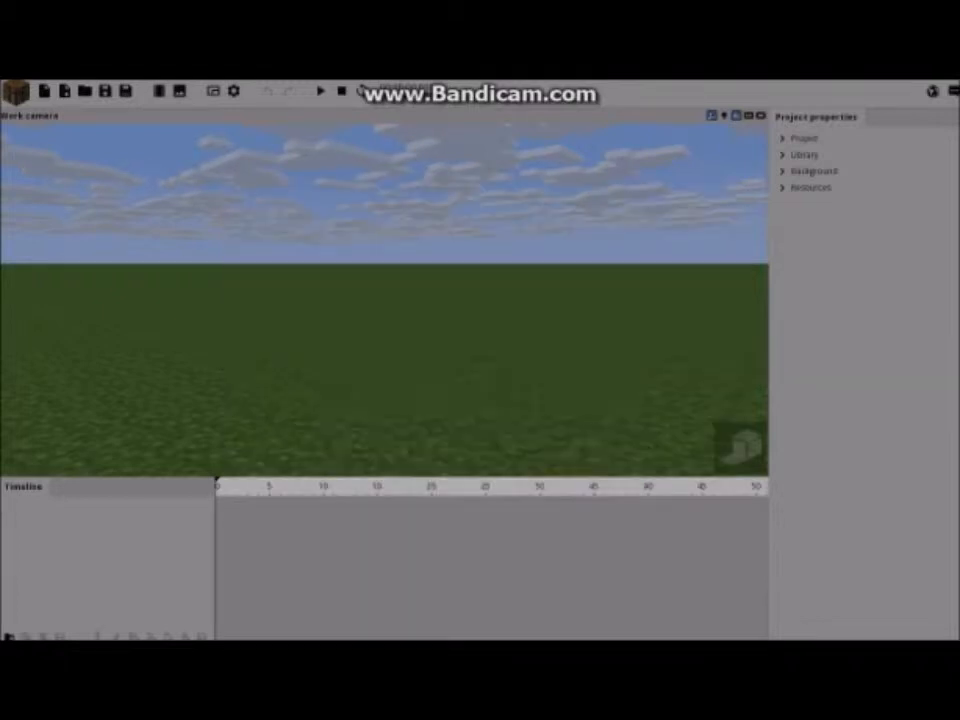
pyautogui.click(486, 271)
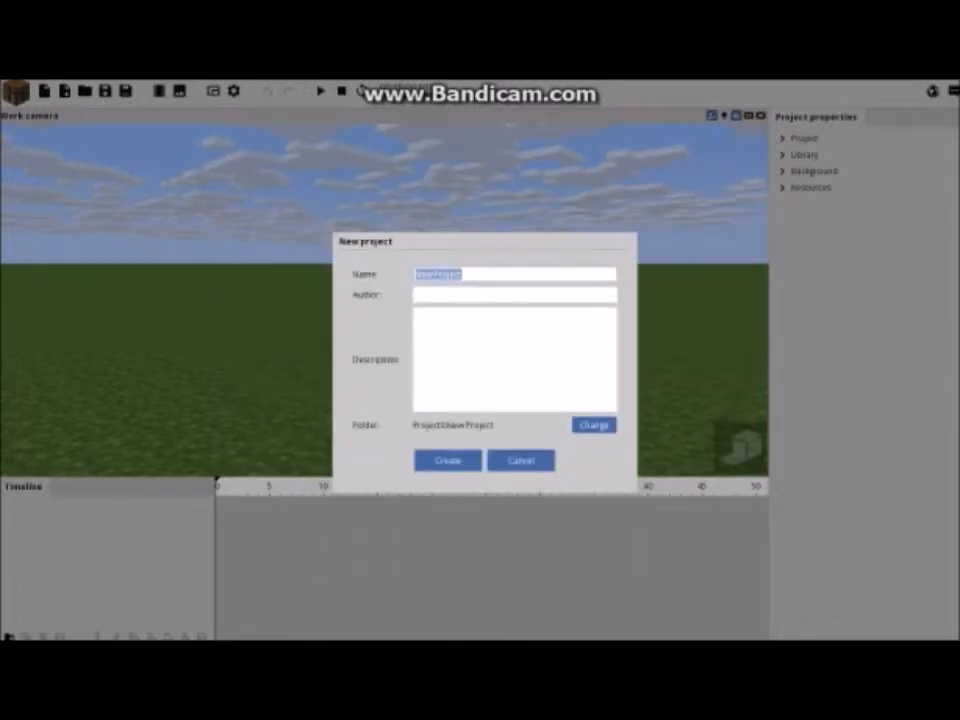
pyautogui.write('Mine-')
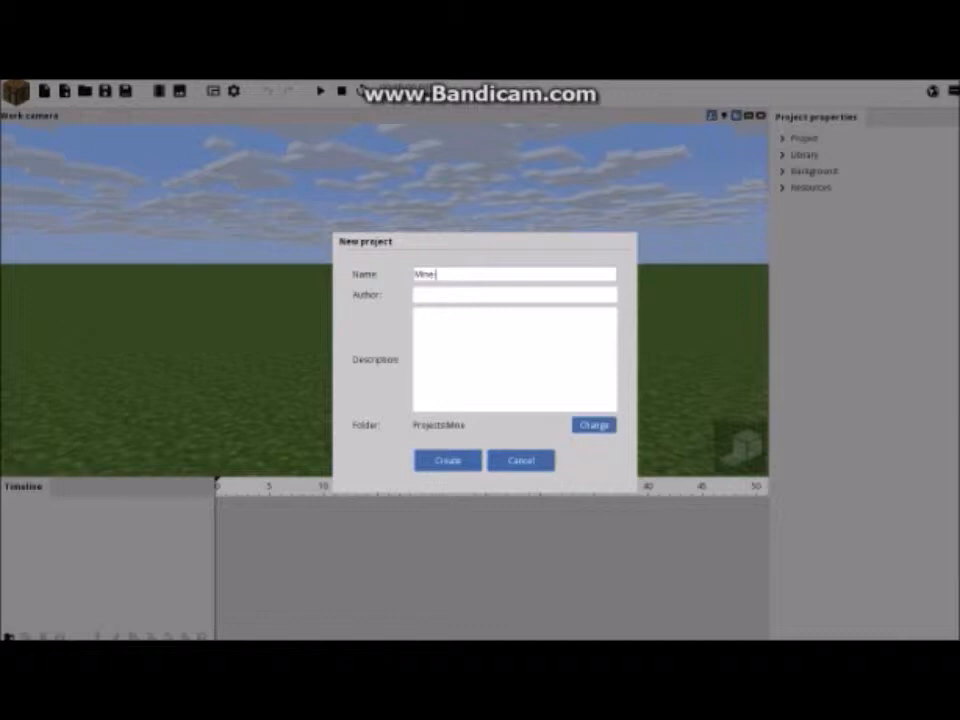
pyautogui.write('imator Tutorial')
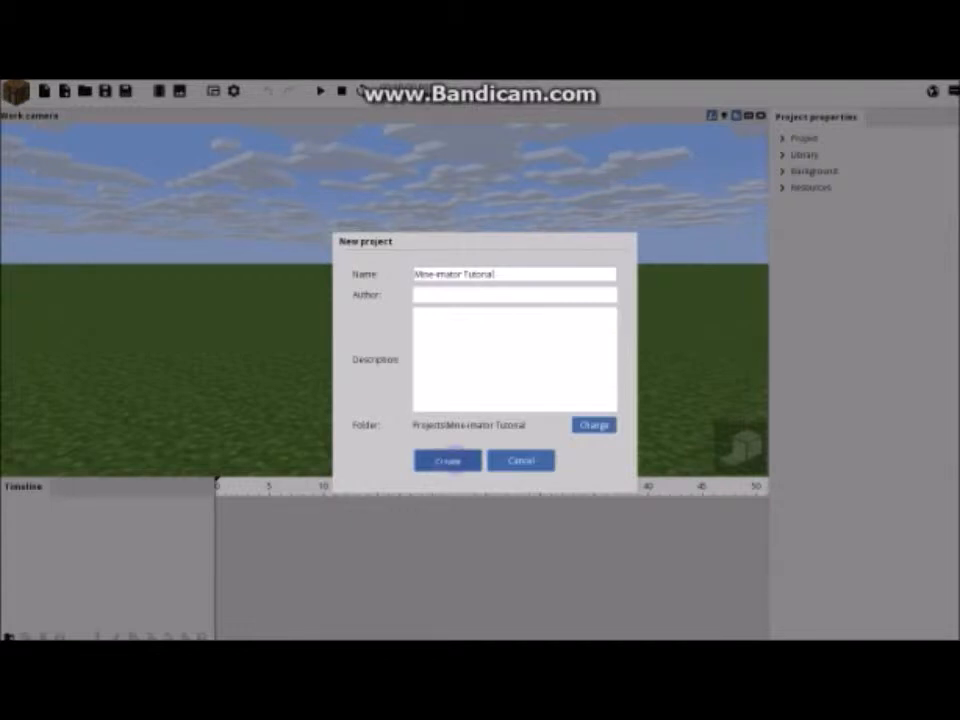
pyautogui.press('Return')
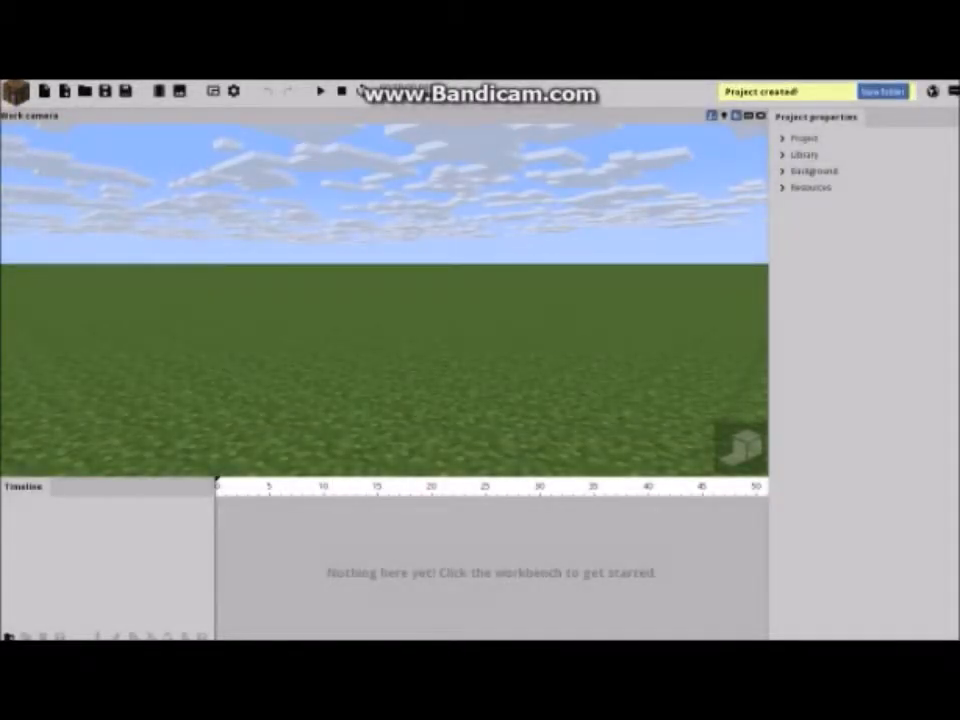
# Add a Human character to the scene using a skin downloaded by entering a Minecraft player's username
pyautogui.click(14, 91)
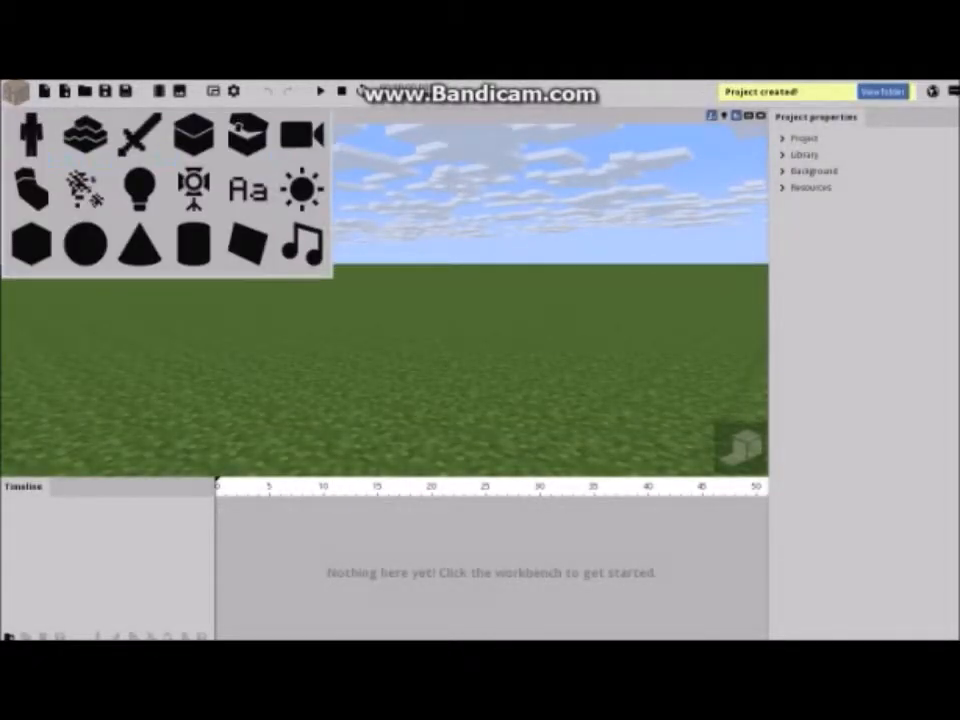
pyautogui.click(31, 135)
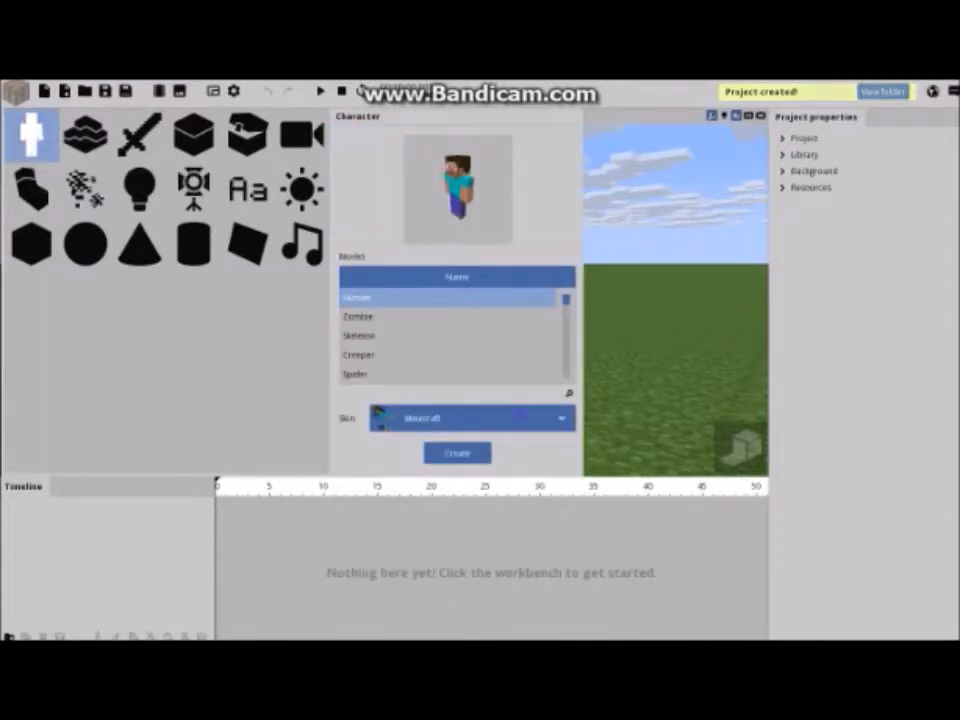
pyautogui.click(472, 418)
pyautogui.click(435, 298)
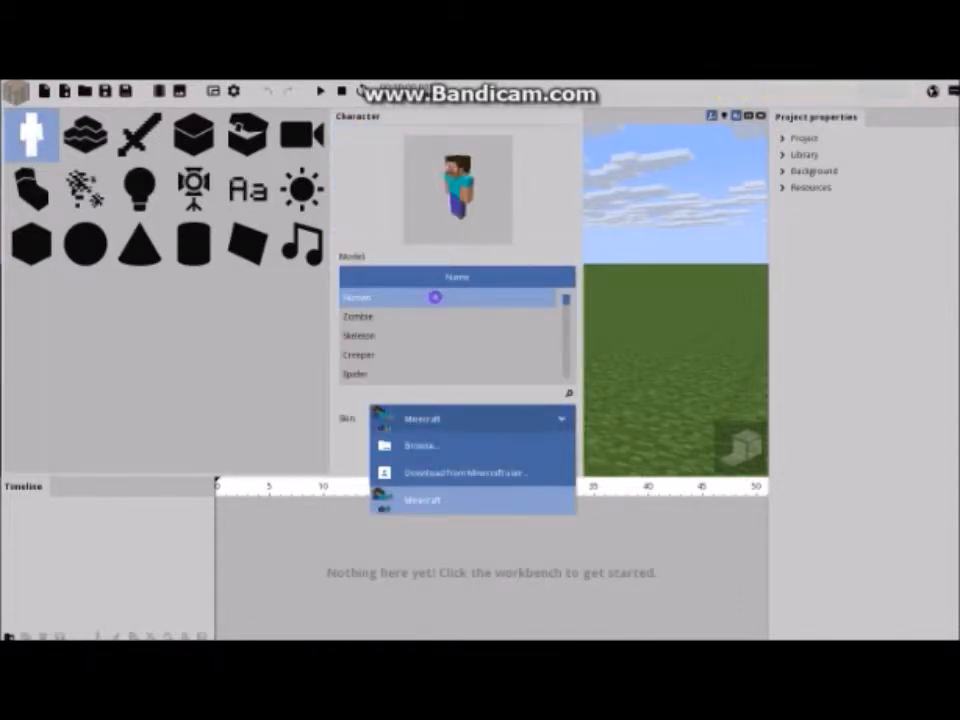
pyautogui.click(472, 418)
pyautogui.click(455, 471)
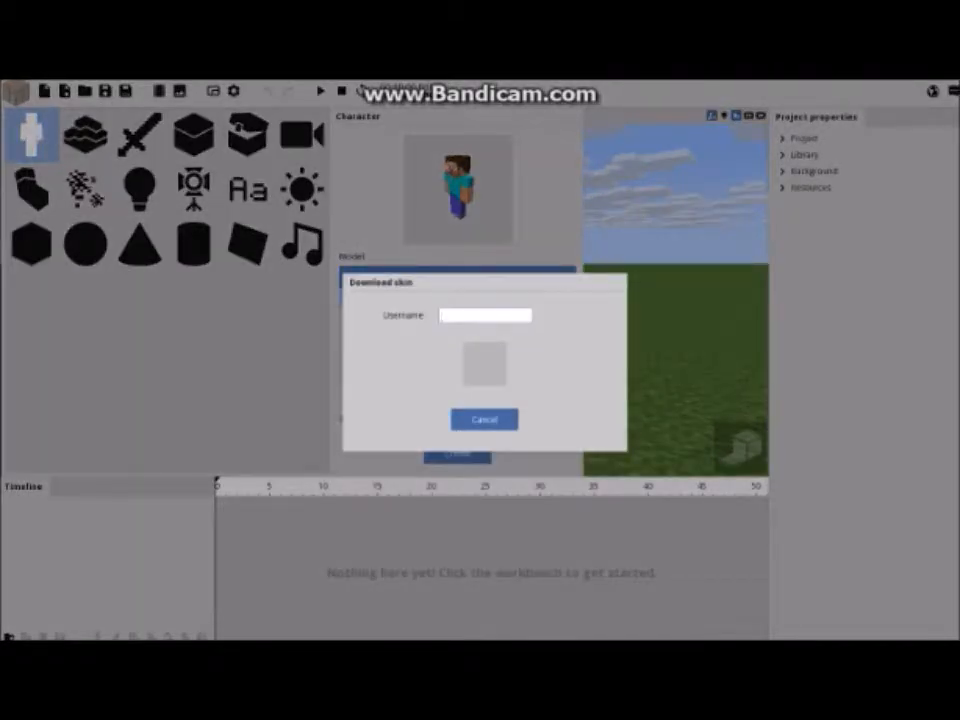
pyautogui.write('OmgitscobreGod')
pyautogui.click(560, 315)
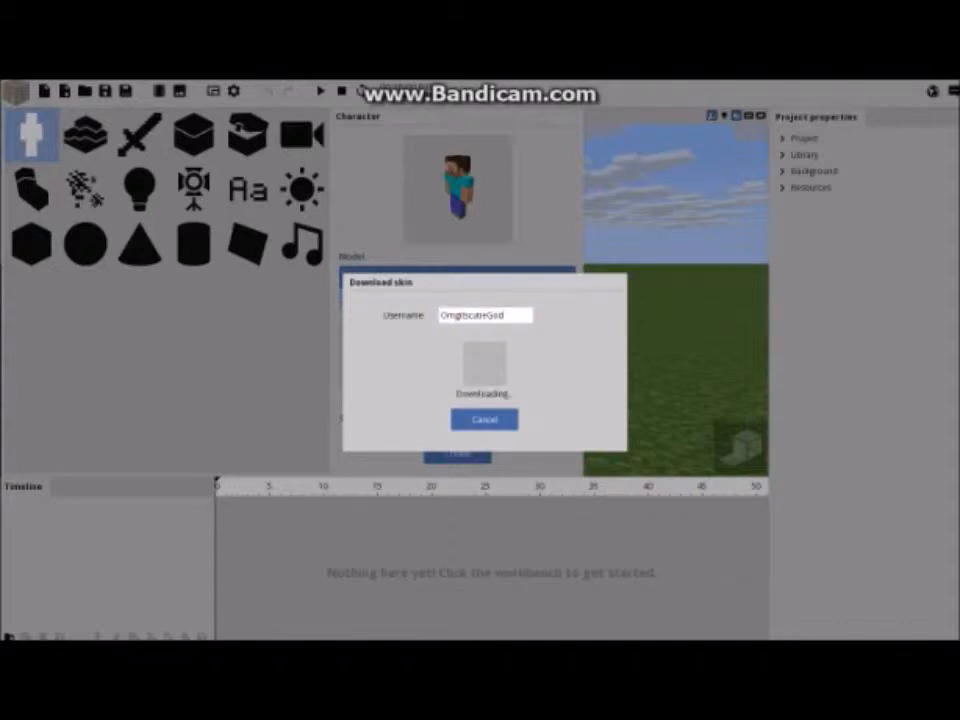
pyautogui.click(446, 419)
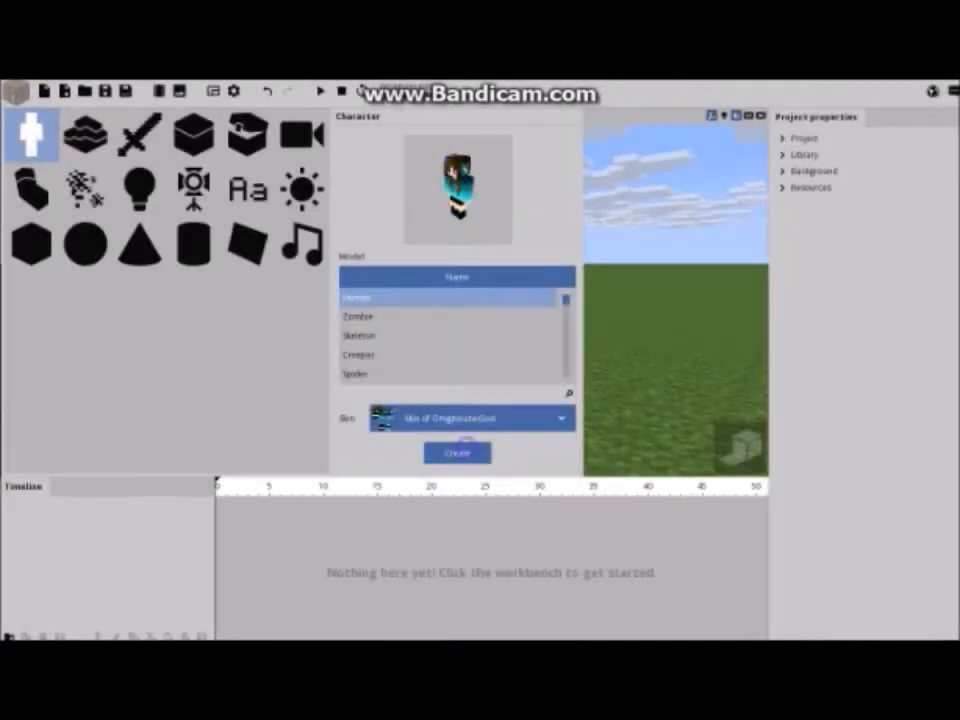
pyautogui.click(458, 452)
pyautogui.moveTo(441, 328); pyautogui.dragTo(398, 299)
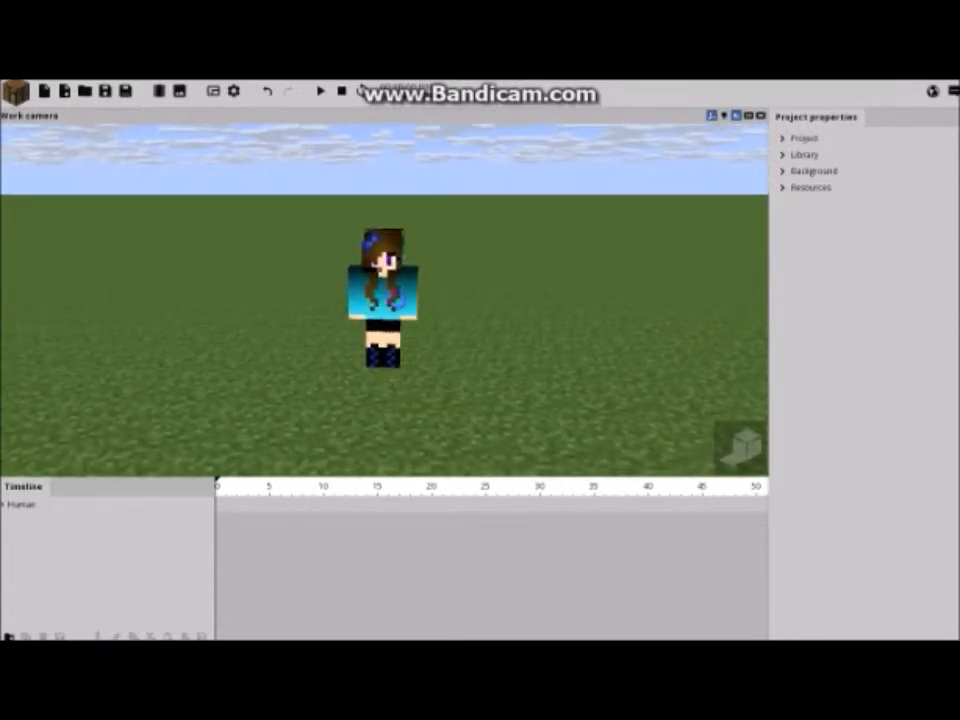
pyautogui.click(398, 299)
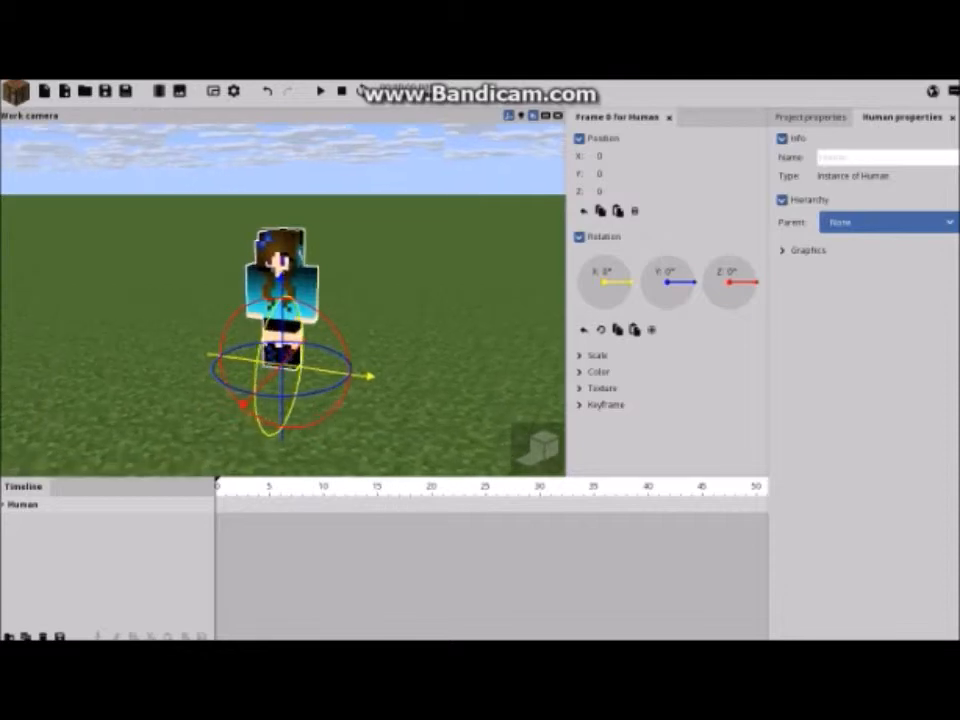
pyautogui.click(428, 353)
pyautogui.moveTo(428, 353); pyautogui.dragTo(448, 345)
pyautogui.click(16, 92)
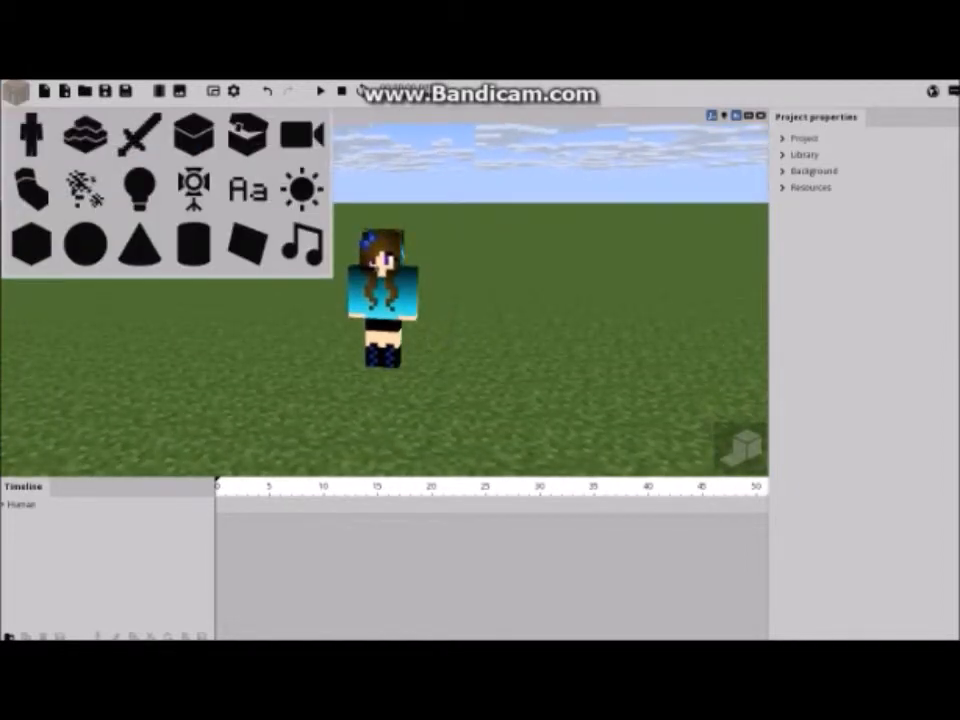
pyautogui.click(139, 186)
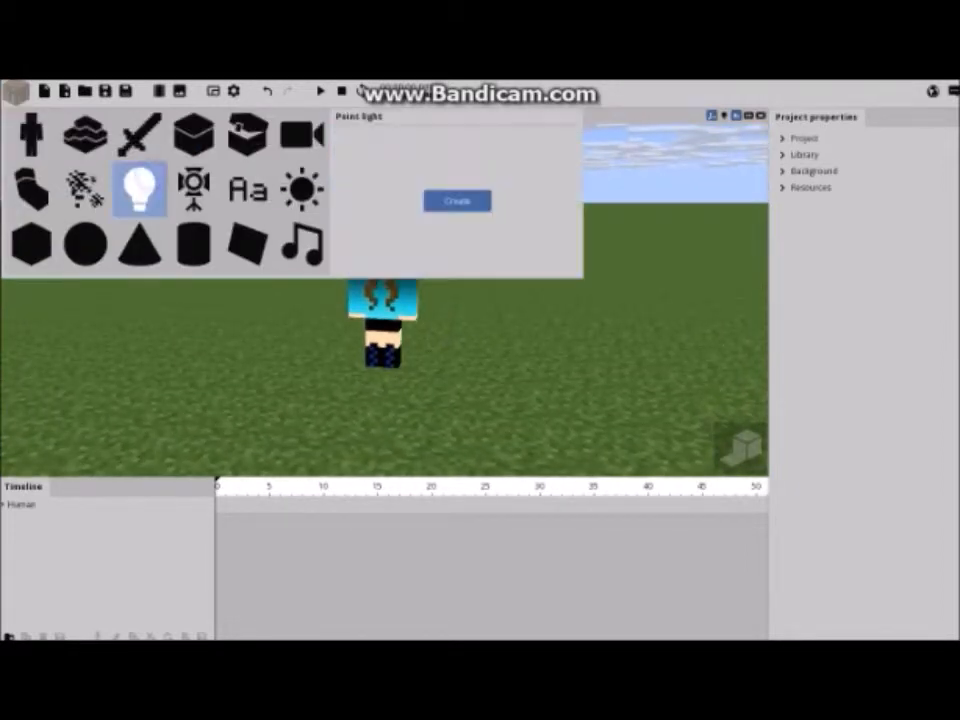
pyautogui.click(505, 343)
pyautogui.moveTo(509, 343); pyautogui.dragTo(508, 336)
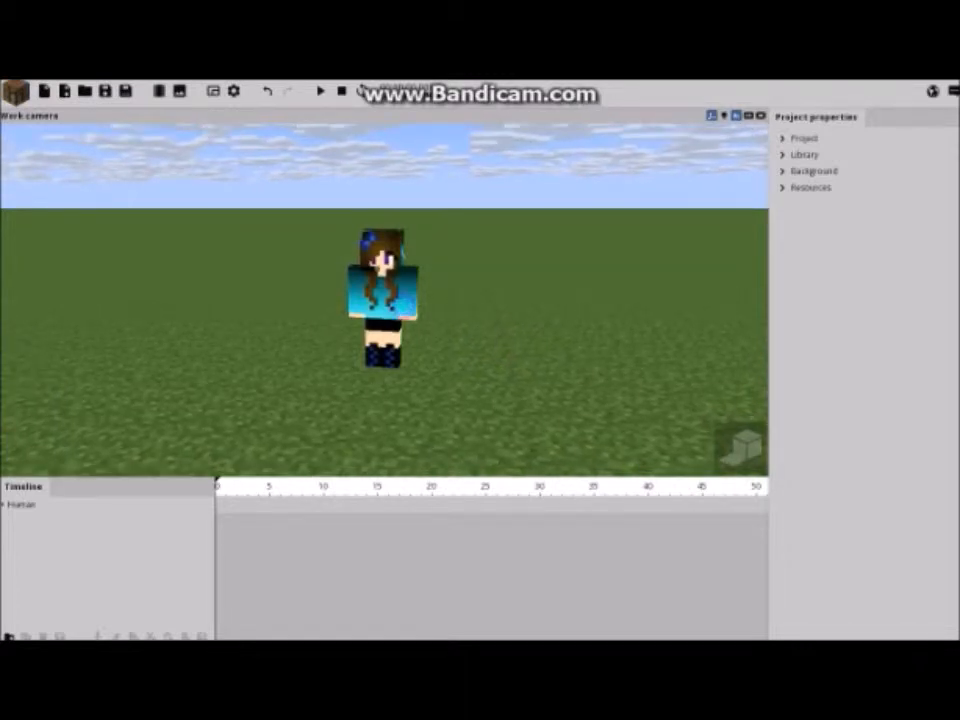
pyautogui.click(382, 252)
pyautogui.moveTo(455, 314)
pyautogui.mouseDown()
pyautogui.moveTo(345, 330)
pyautogui.moveTo(225, 372)
pyautogui.moveTo(445, 322)
pyautogui.moveTo(525, 290)
pyautogui.moveTo(473, 318)
pyautogui.mouseUp()
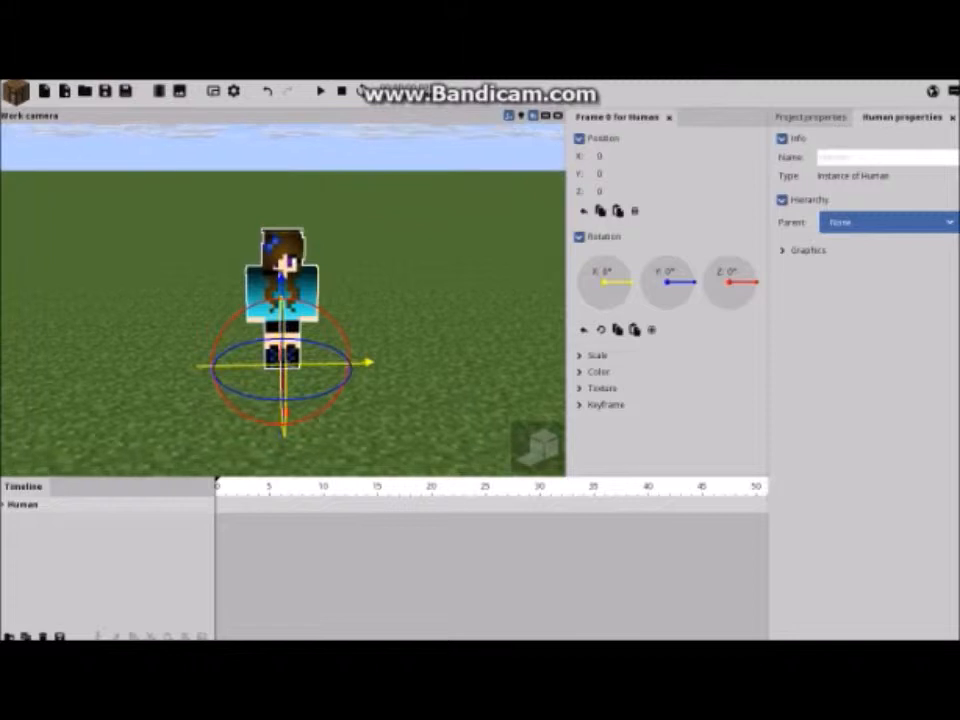
pyautogui.click(310, 292)
pyautogui.moveTo(416, 348)
pyautogui.mouseDown()
pyautogui.moveTo(372, 318)
pyautogui.moveTo(399, 352)
pyautogui.mouseUp()
pyautogui.click(399, 347)
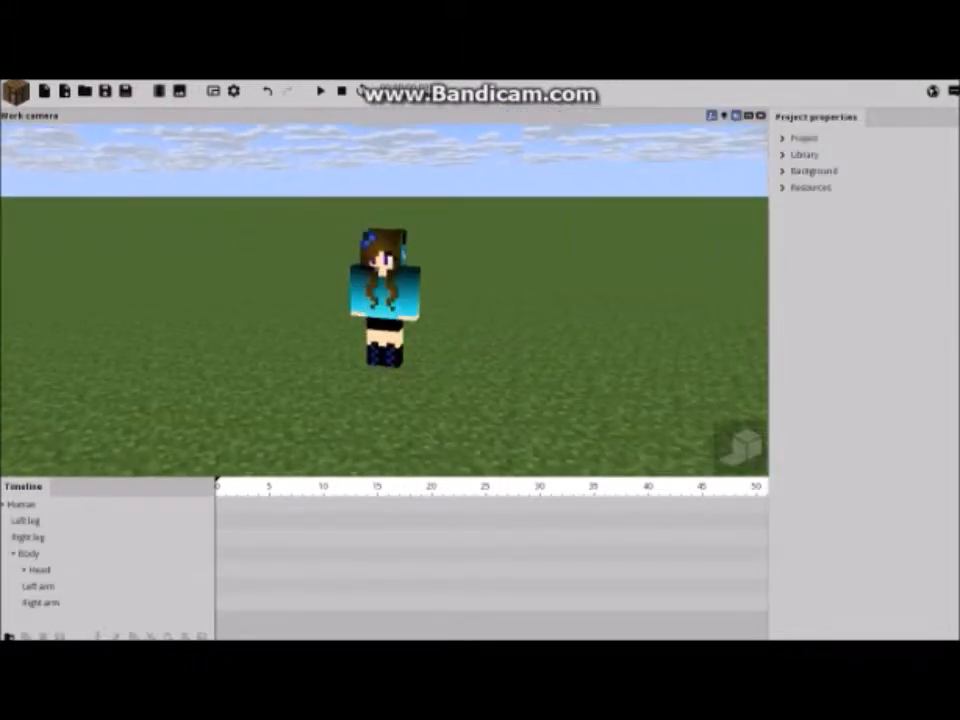
# Try posing the character's left arm by rotating it about X and bending it at the elbow, and undo the pose
pyautogui.click(393, 325)
pyautogui.moveTo(470, 350); pyautogui.dragTo(40, 339)
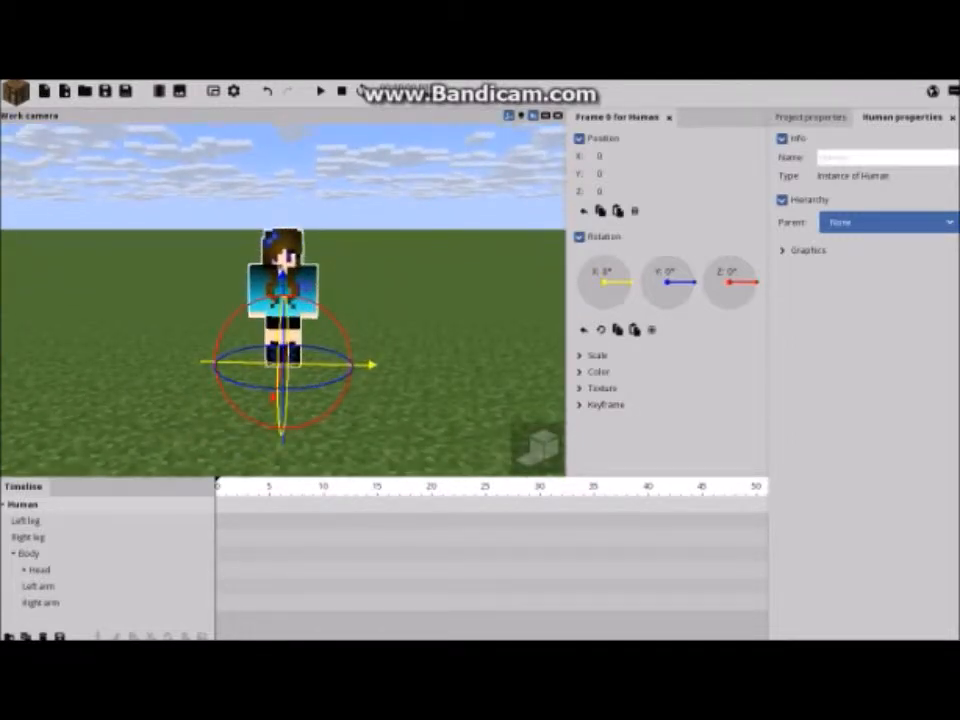
pyautogui.click(307, 288)
pyautogui.moveTo(418, 300); pyautogui.dragTo(225, 336)
pyautogui.moveTo(360, 227); pyautogui.dragTo(243, 256)
pyautogui.moveTo(697, 336); pyautogui.dragTo(646, 361)
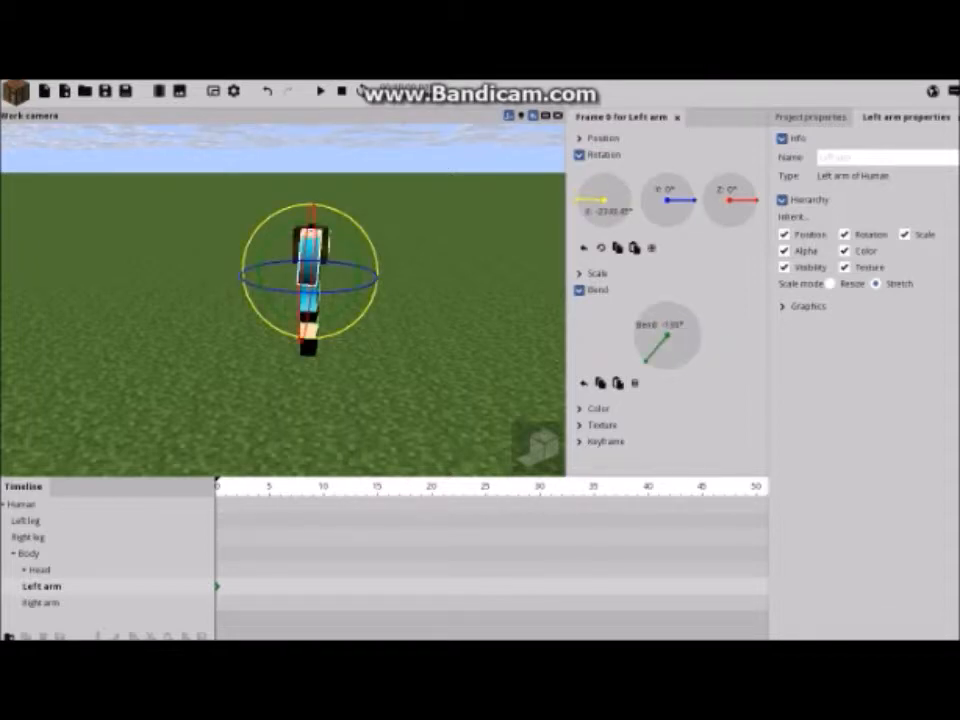
pyautogui.moveTo(649, 356); pyautogui.dragTo(678, 303)
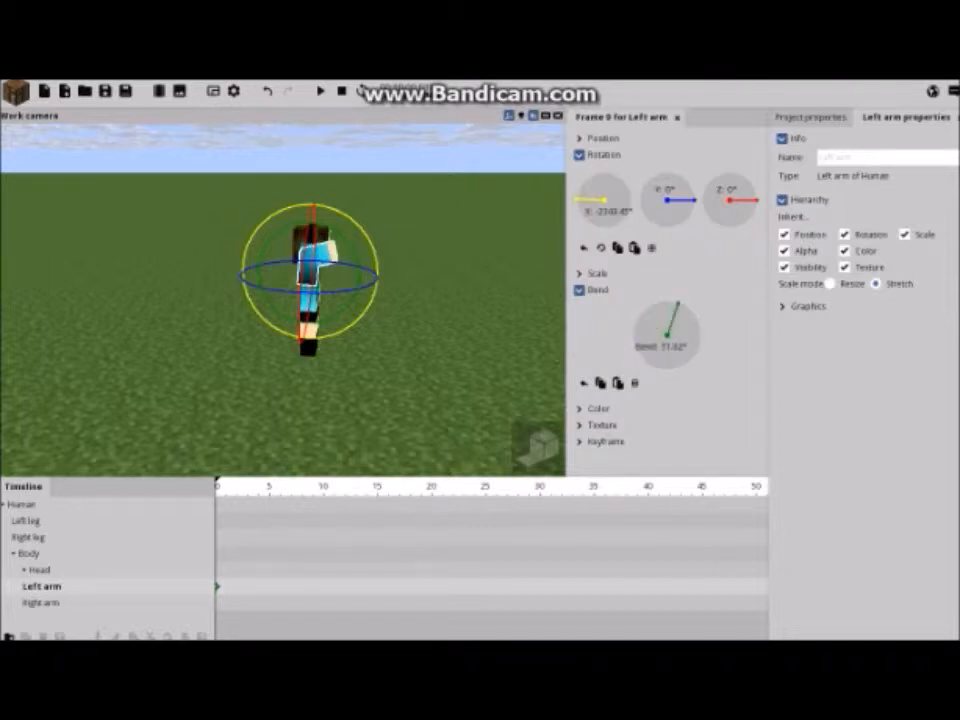
pyautogui.click(267, 91)
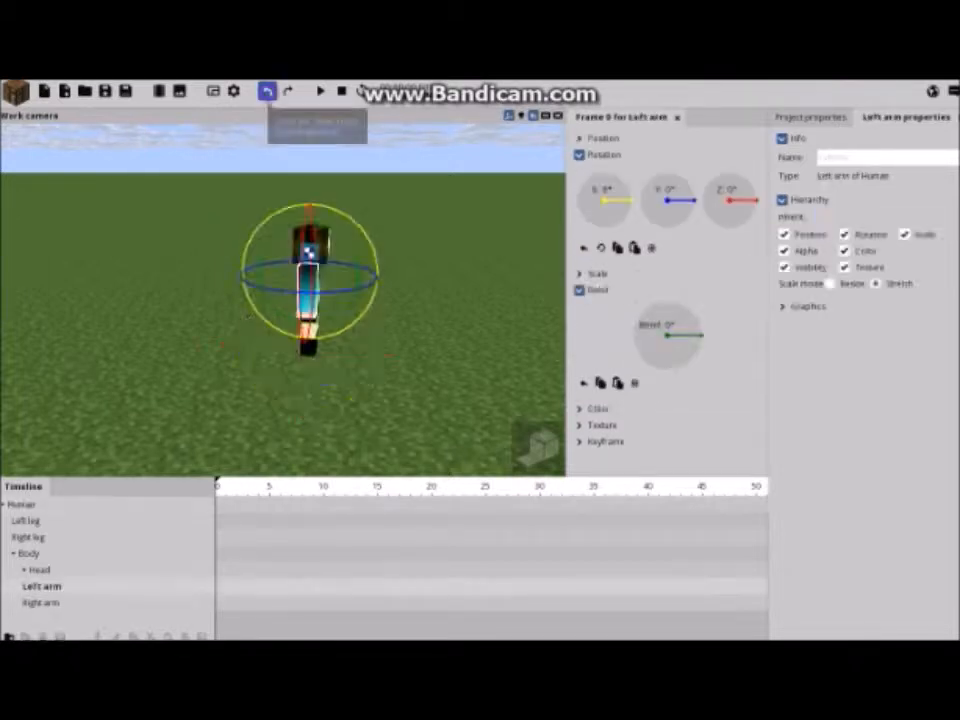
pyautogui.click(267, 91)
# Select the whole Human character from its side and shift it slightly along Z to about -1.1
pyautogui.moveTo(304, 276); pyautogui.dragTo(531, 250)
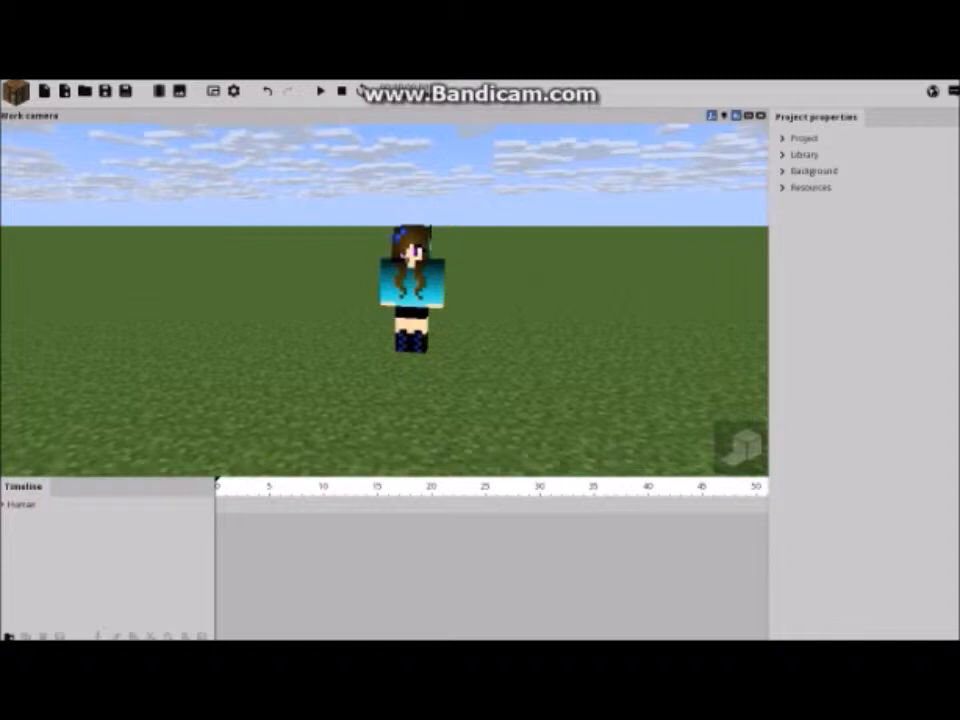
pyautogui.moveTo(553, 274); pyautogui.dragTo(474, 309)
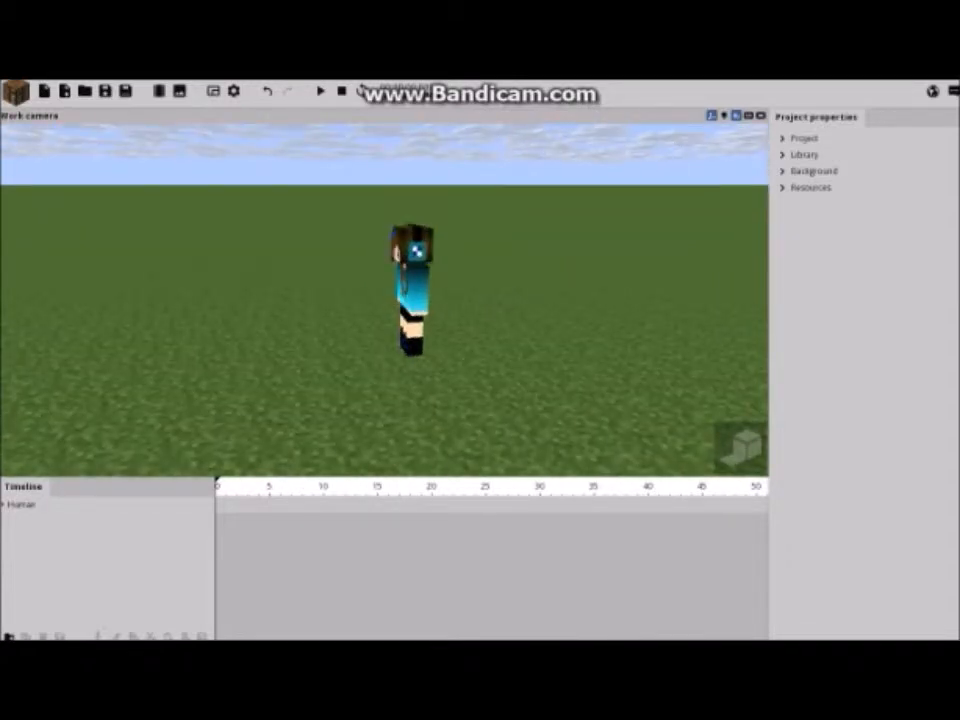
pyautogui.click(405, 285)
pyautogui.moveTo(256, 354); pyautogui.dragTo(261, 354)
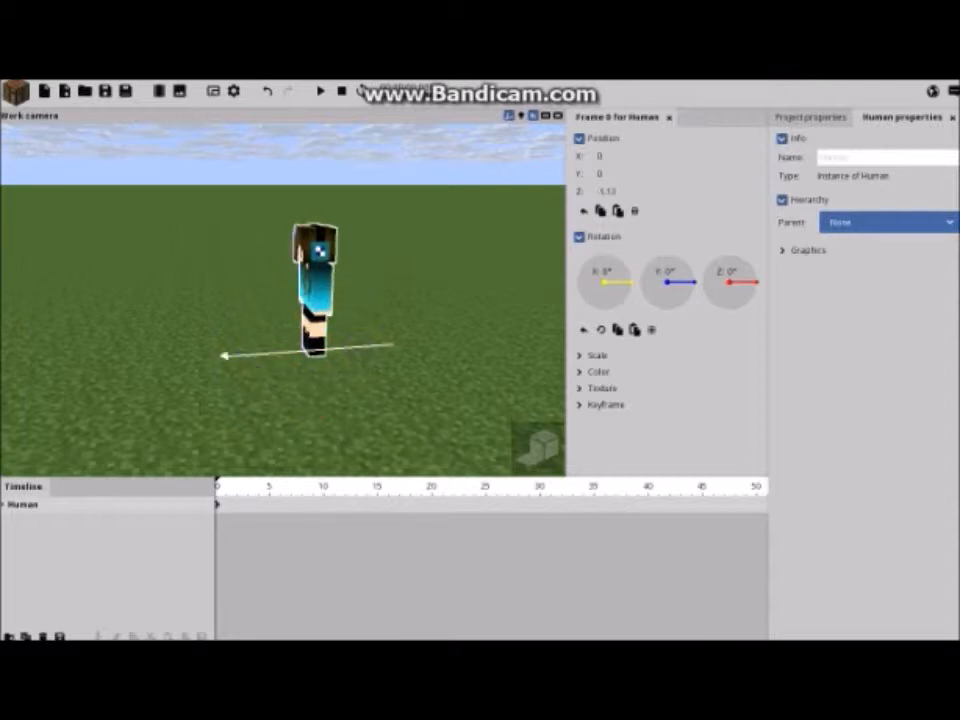
pyautogui.click(316, 255)
pyautogui.click(318, 250)
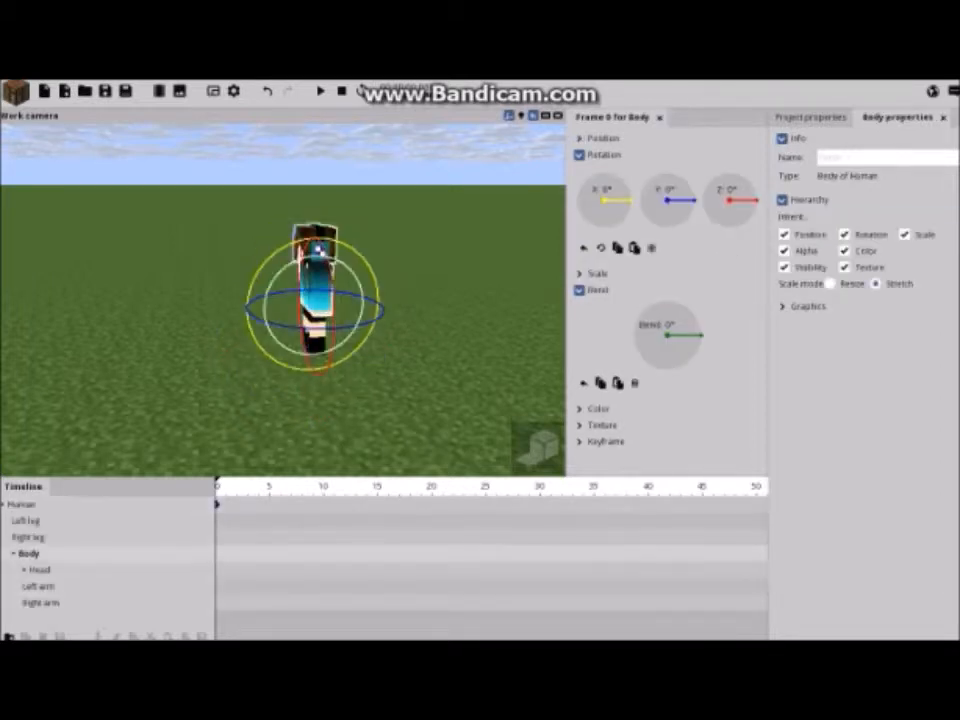
pyautogui.click(318, 252)
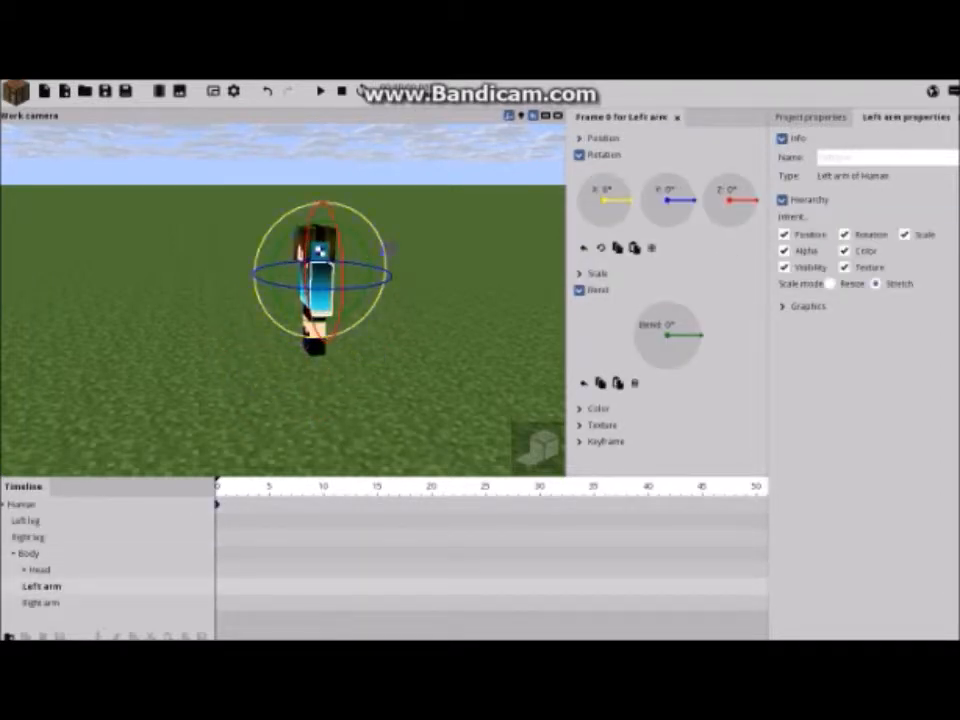
pyautogui.click(480, 324)
# Move the whole Human character along the Z axis to about -1.90 at frame 0
pyautogui.moveTo(480, 324); pyautogui.dragTo(480, 385)
pyautogui.moveTo(480, 324)
pyautogui.mouseDown()
pyautogui.moveTo(545, 200)
pyautogui.moveTo(570, 215)
pyautogui.moveTo(530, 290)
pyautogui.moveTo(480, 345)
pyautogui.mouseUp()
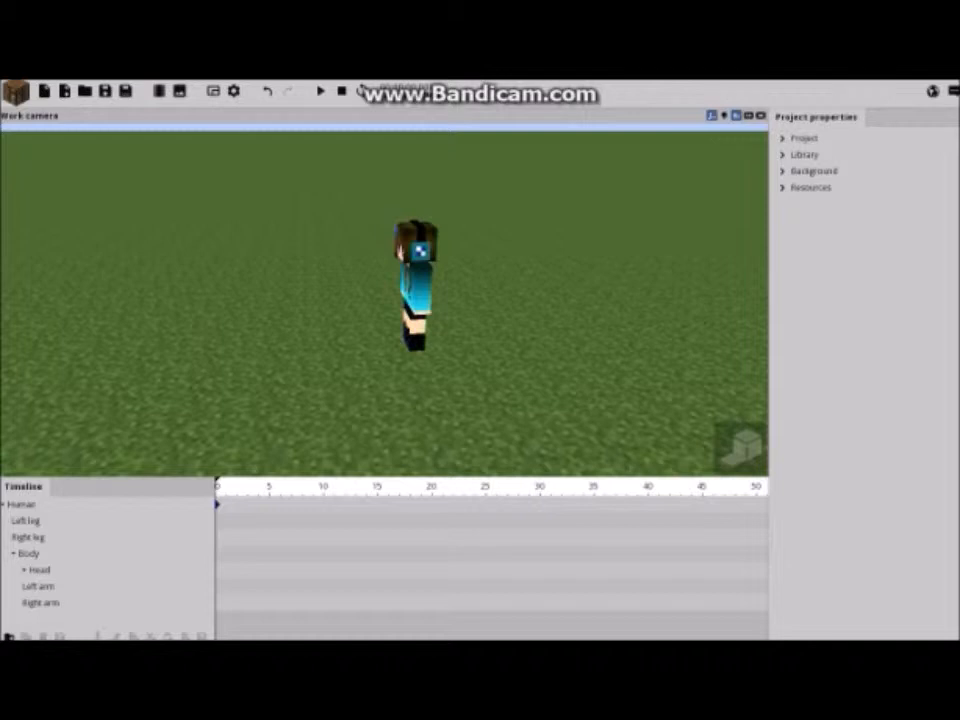
pyautogui.moveTo(353, 231); pyautogui.dragTo(372, 222)
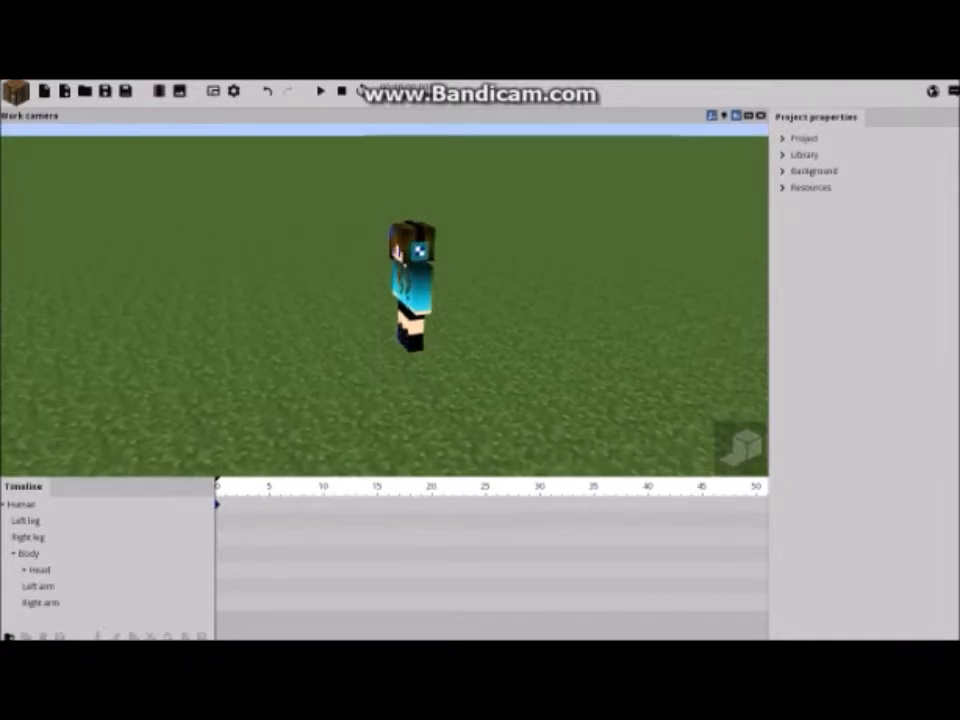
pyautogui.click(403, 295)
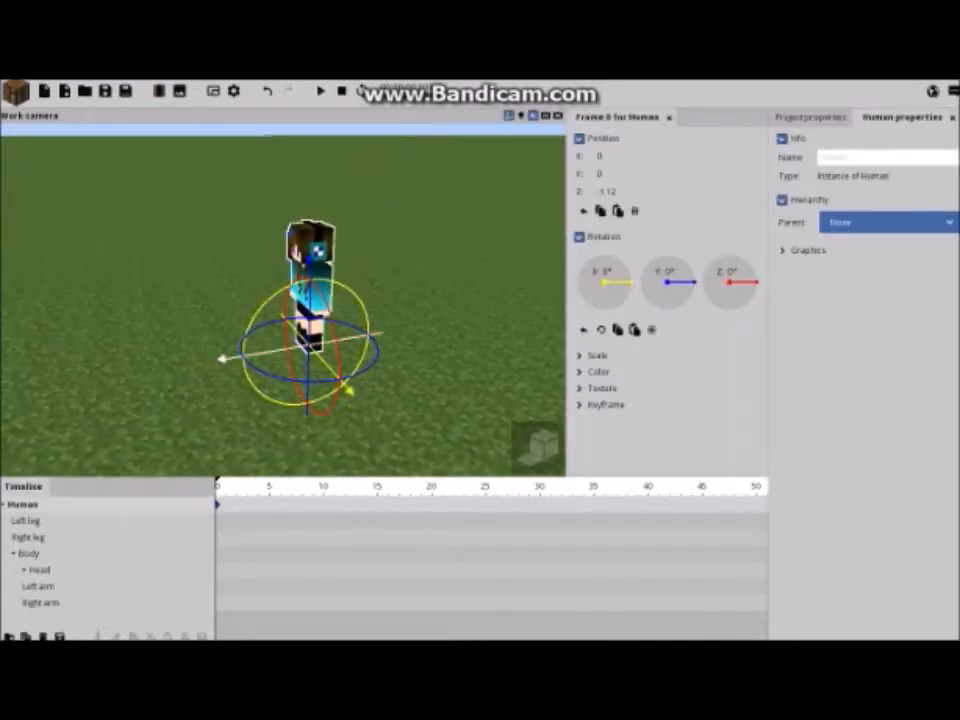
pyautogui.moveTo(222, 358); pyautogui.dragTo(225, 356)
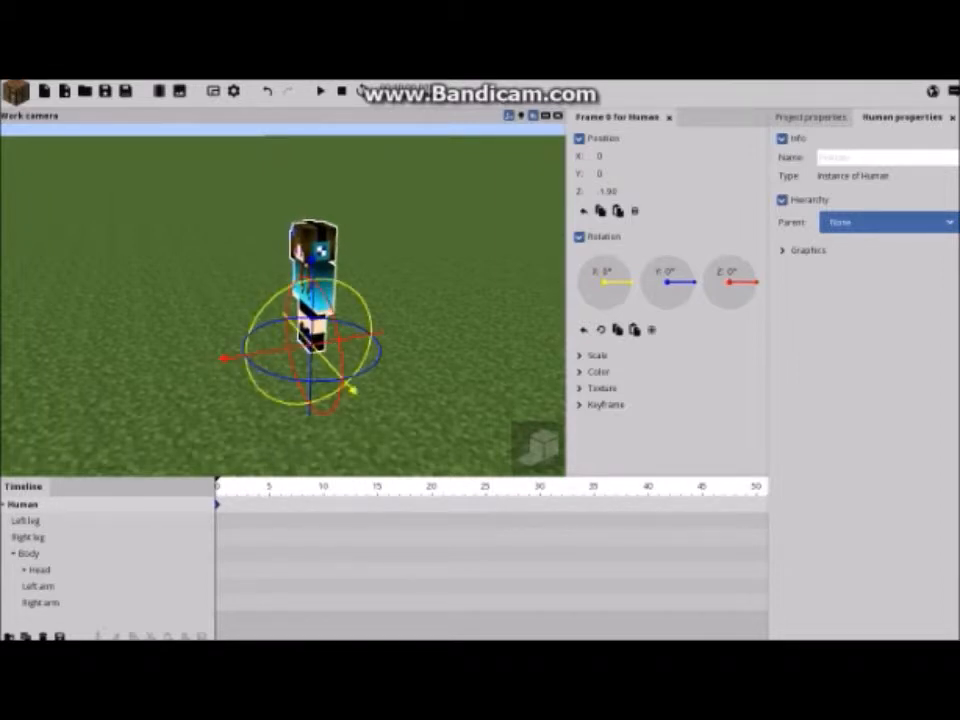
# At frame 30, move the whole Human character along the Z axis to about 153.57
pyautogui.click(401, 432)
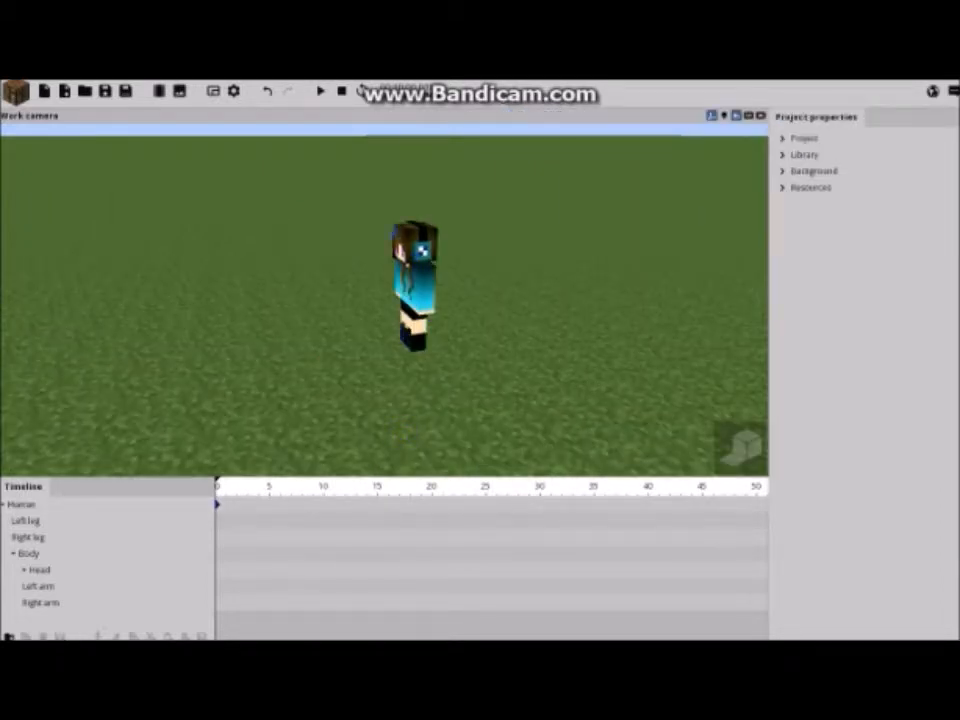
pyautogui.click(539, 486)
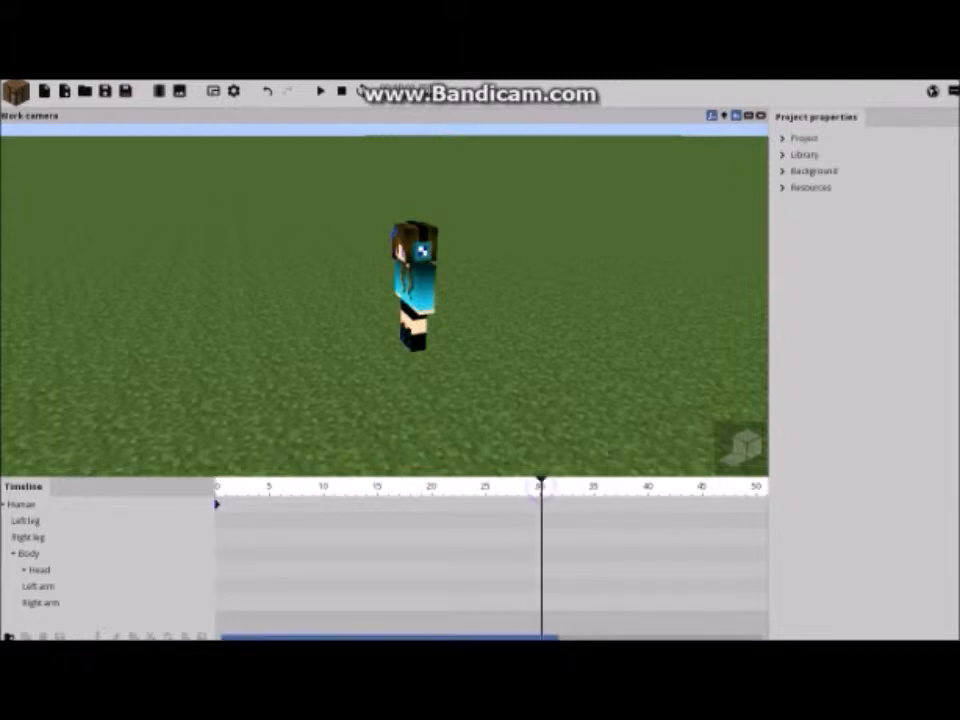
pyautogui.click(414, 290)
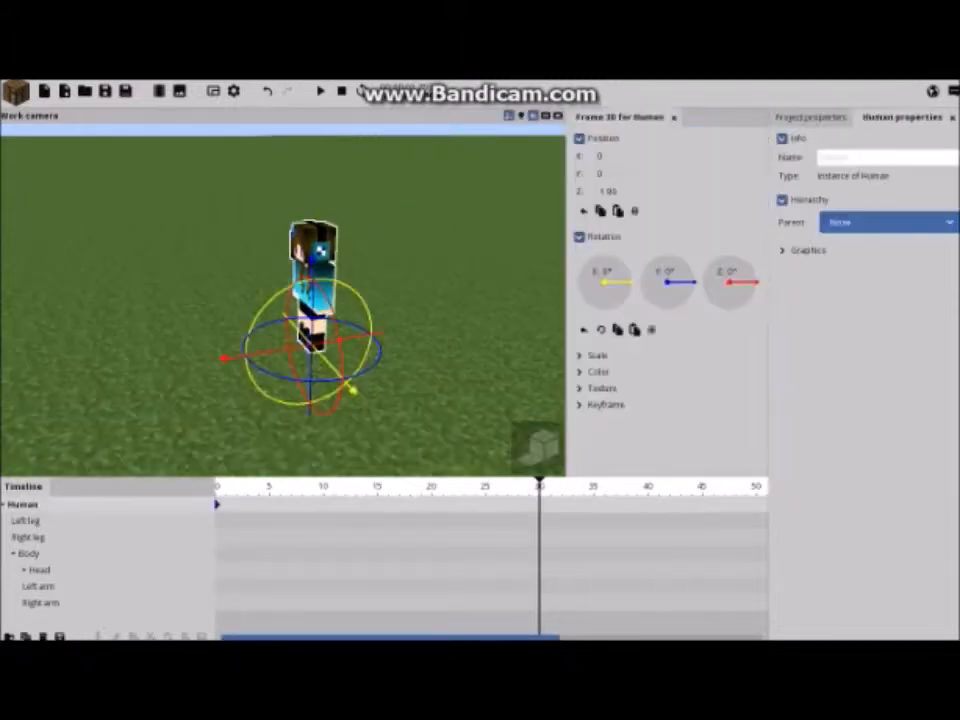
pyautogui.moveTo(476, 338); pyautogui.dragTo(344, 326)
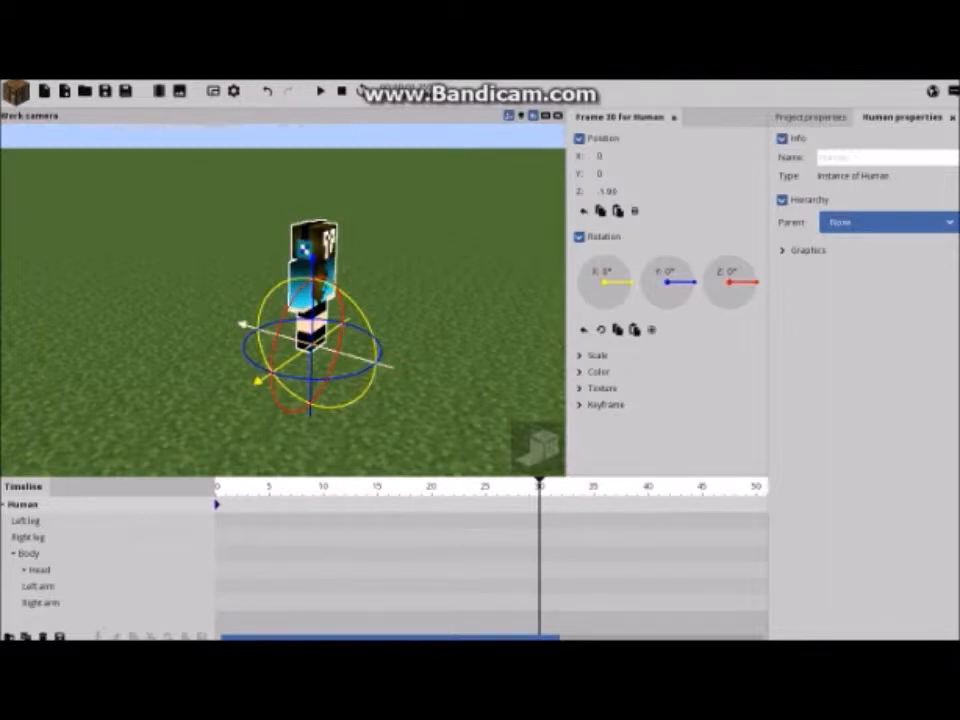
pyautogui.moveTo(356, 356); pyautogui.dragTo(55, 262)
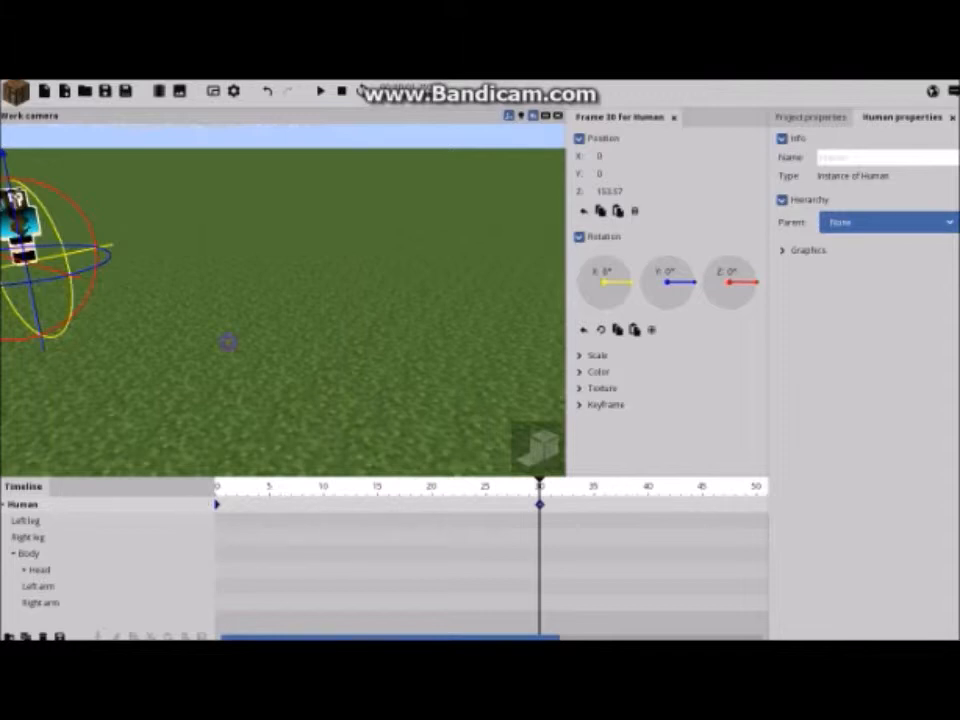
pyautogui.click(274, 345)
pyautogui.moveTo(274, 345)
pyautogui.mouseDown()
pyautogui.moveTo(274, 292)
pyautogui.moveTo(274, 345)
pyautogui.mouseUp()
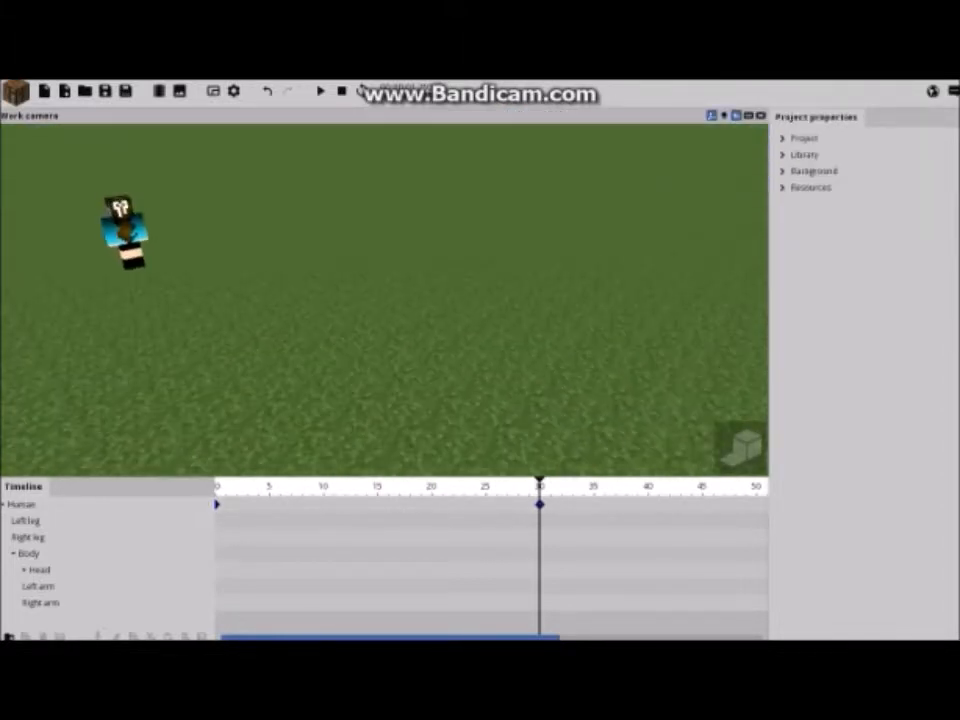
# Generate a running animation for the Human between its keyframes at frames 0 and 30
pyautogui.click(217, 504)
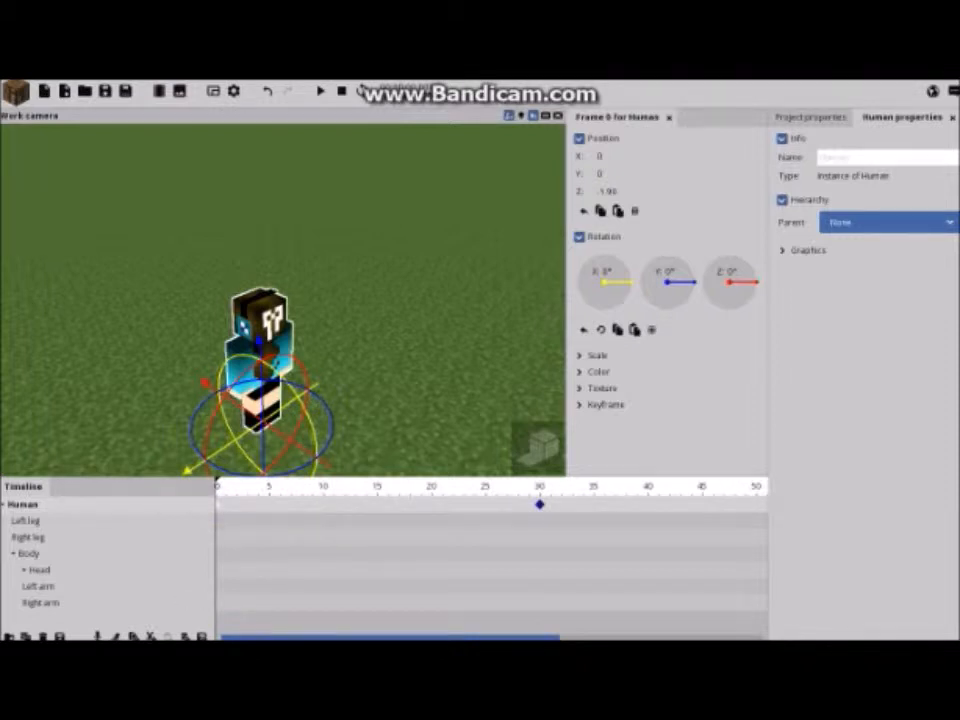
pyautogui.click(434, 399)
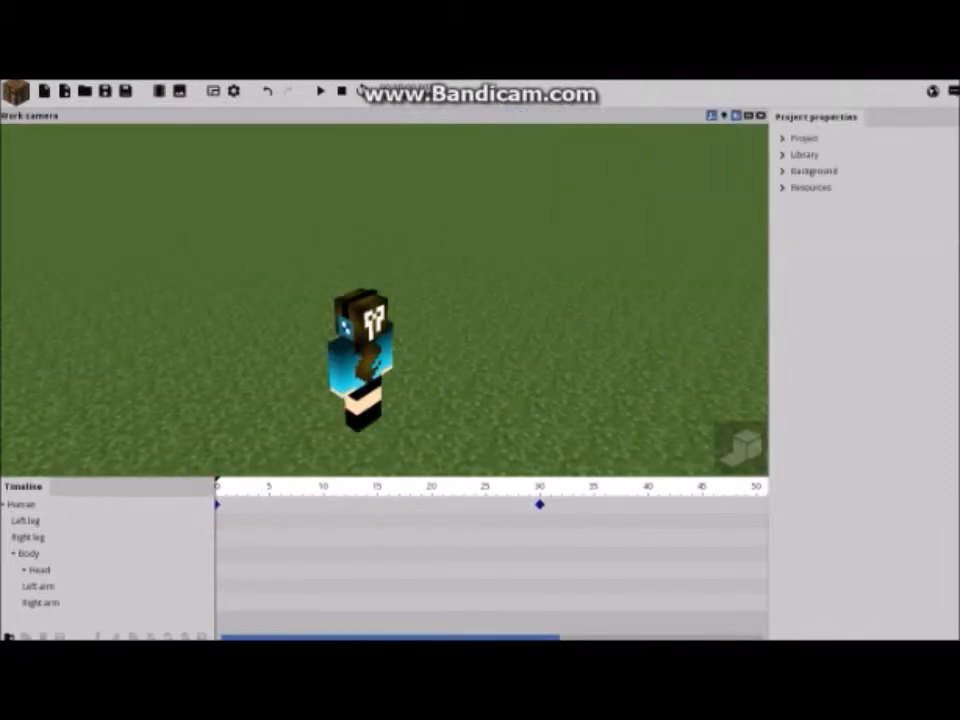
pyautogui.moveTo(217, 504)
pyautogui.mouseDown()
pyautogui.moveTo(301, 504)
pyautogui.moveTo(217, 504)
pyautogui.mouseUp()
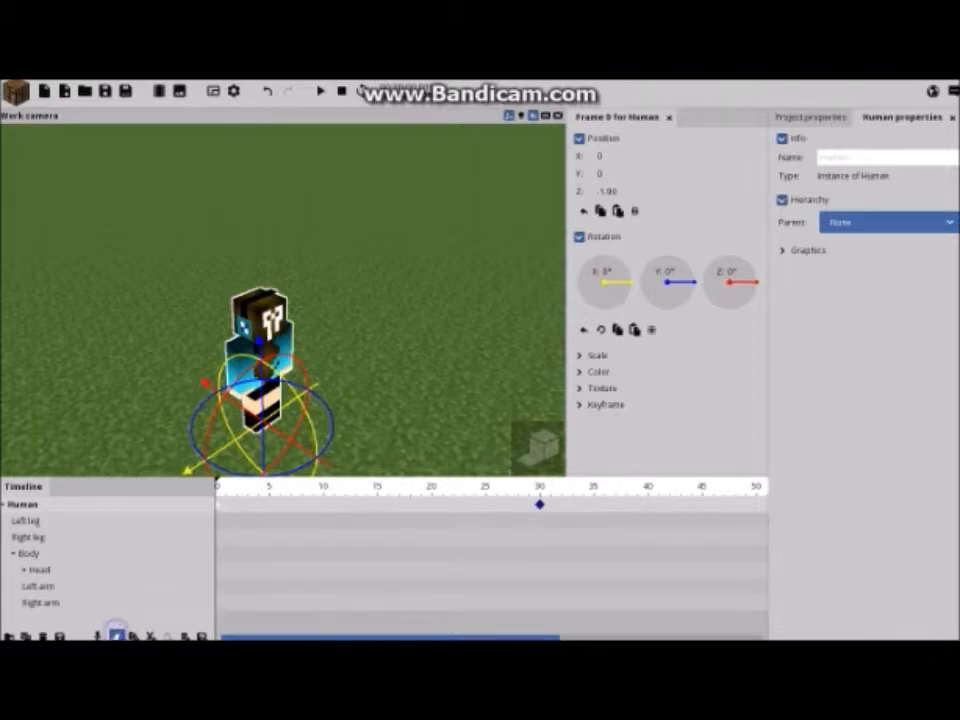
pyautogui.click(117, 636)
pyautogui.click(463, 427)
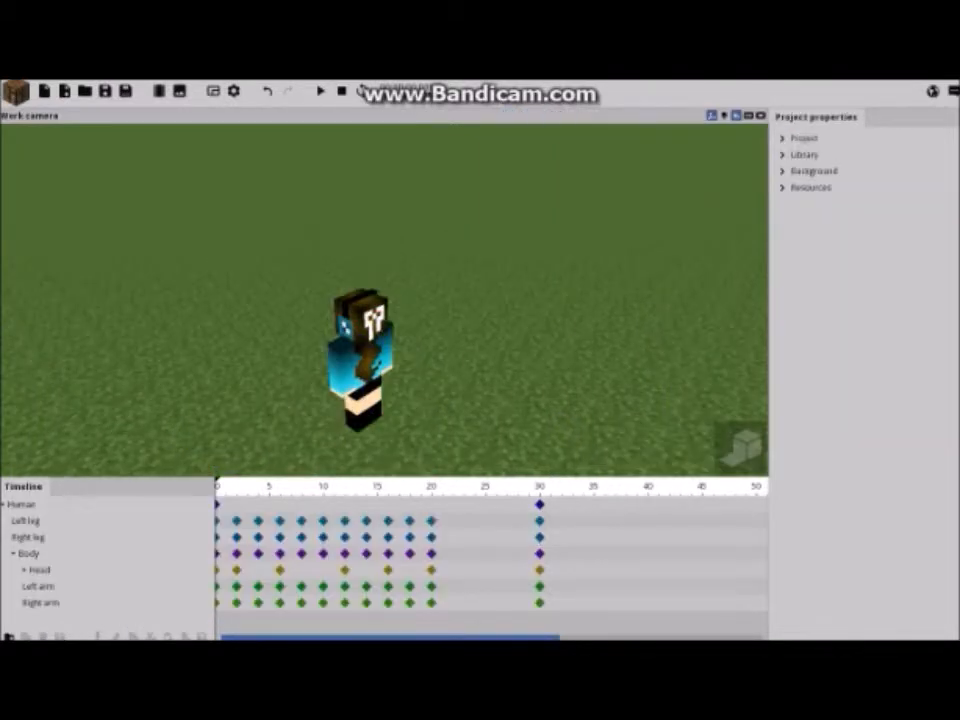
# Play back the character's running animation from the side and stop it
pyautogui.moveTo(565, 322); pyautogui.dragTo(658, 275)
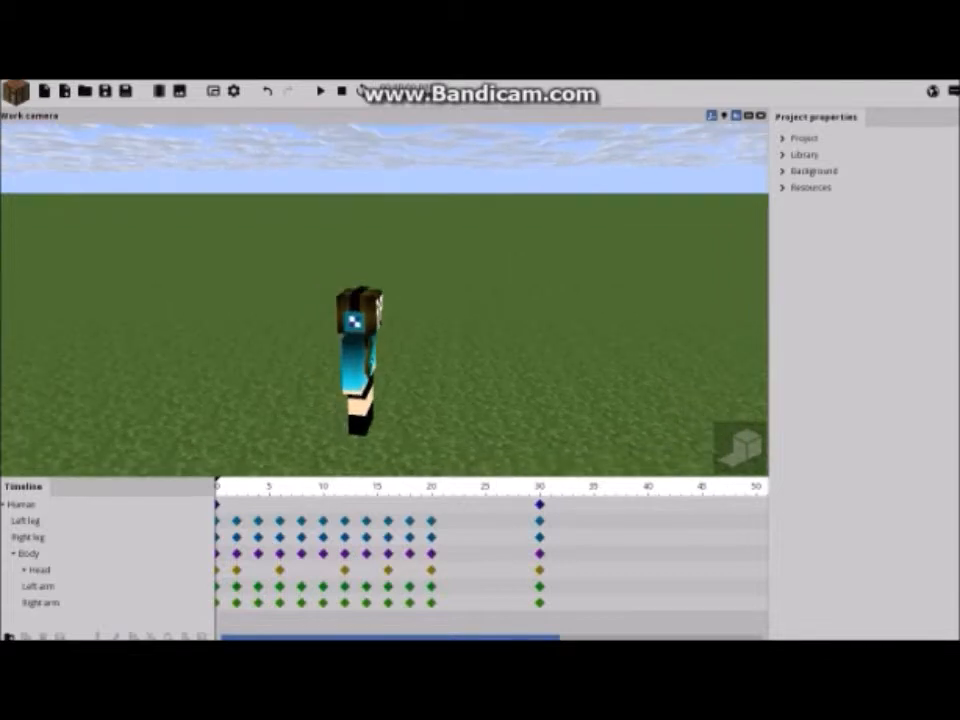
pyautogui.moveTo(231, 503); pyautogui.dragTo(405, 550)
pyautogui.moveTo(402, 497); pyautogui.dragTo(398, 497)
pyautogui.press('space')
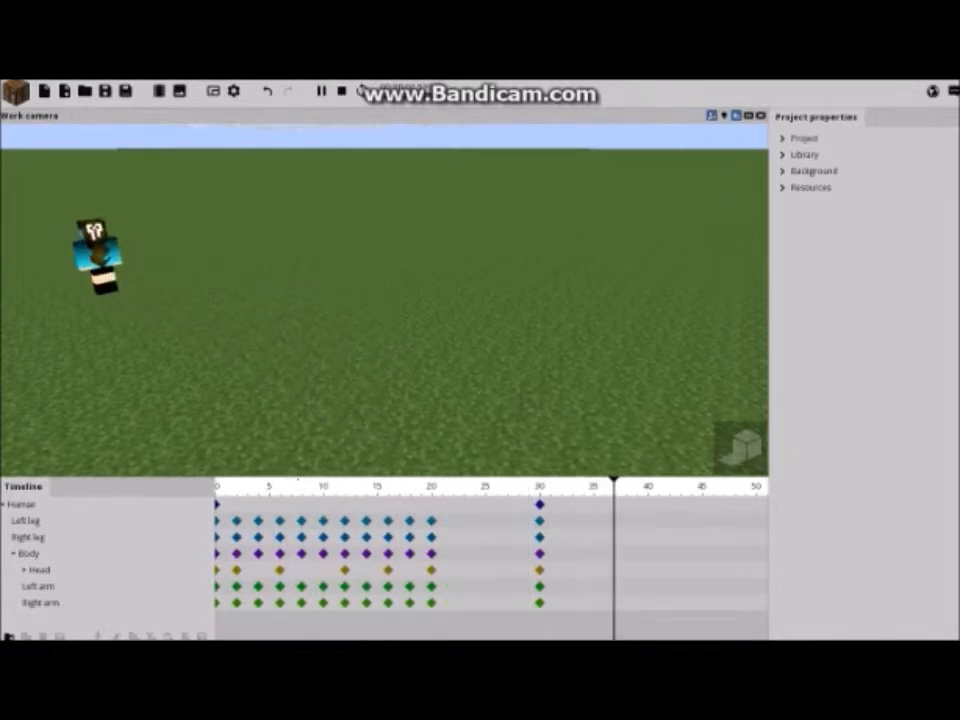
pyautogui.press('space')
# Replay the run from another angle and check the character's position at frames 30 and 0
pyautogui.moveTo(488, 365); pyautogui.dragTo(370, 236)
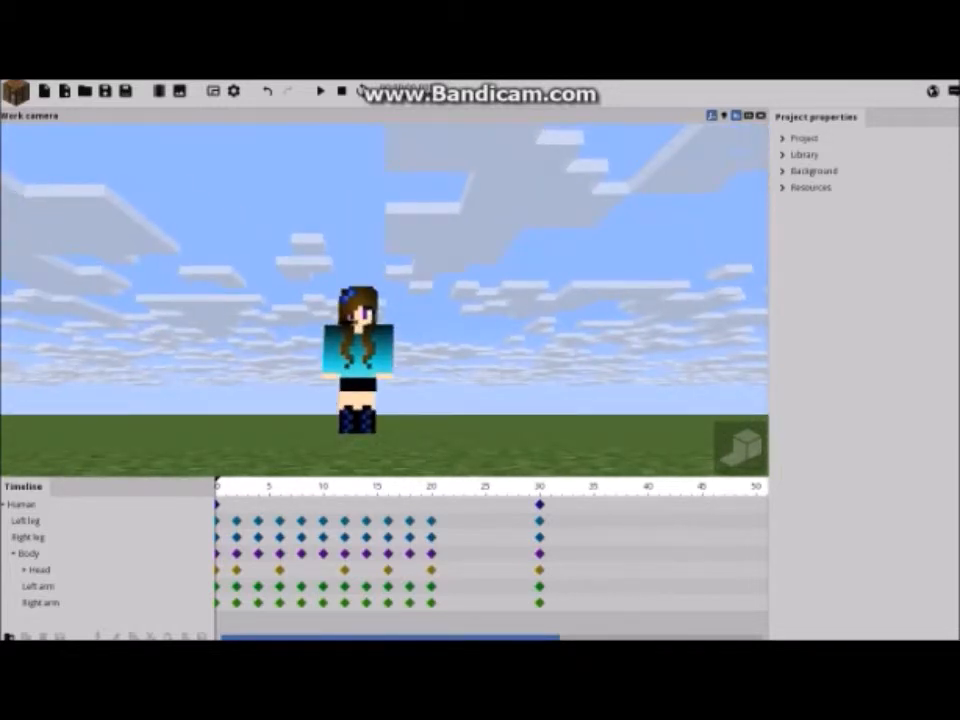
pyautogui.moveTo(467, 340); pyautogui.dragTo(284, 384)
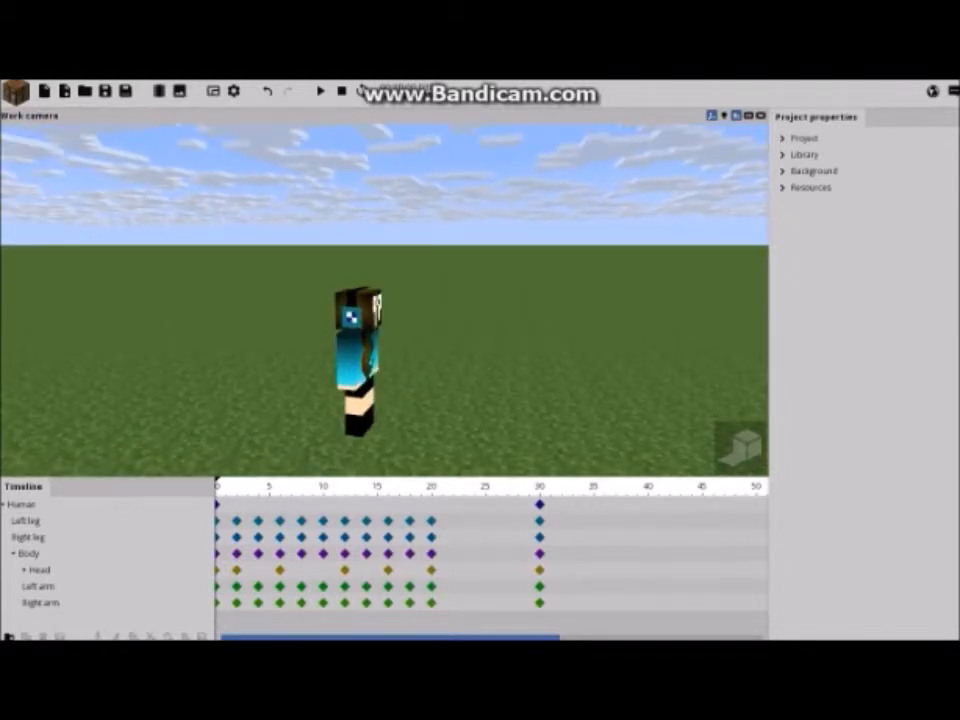
pyautogui.moveTo(521, 389); pyautogui.dragTo(480, 395)
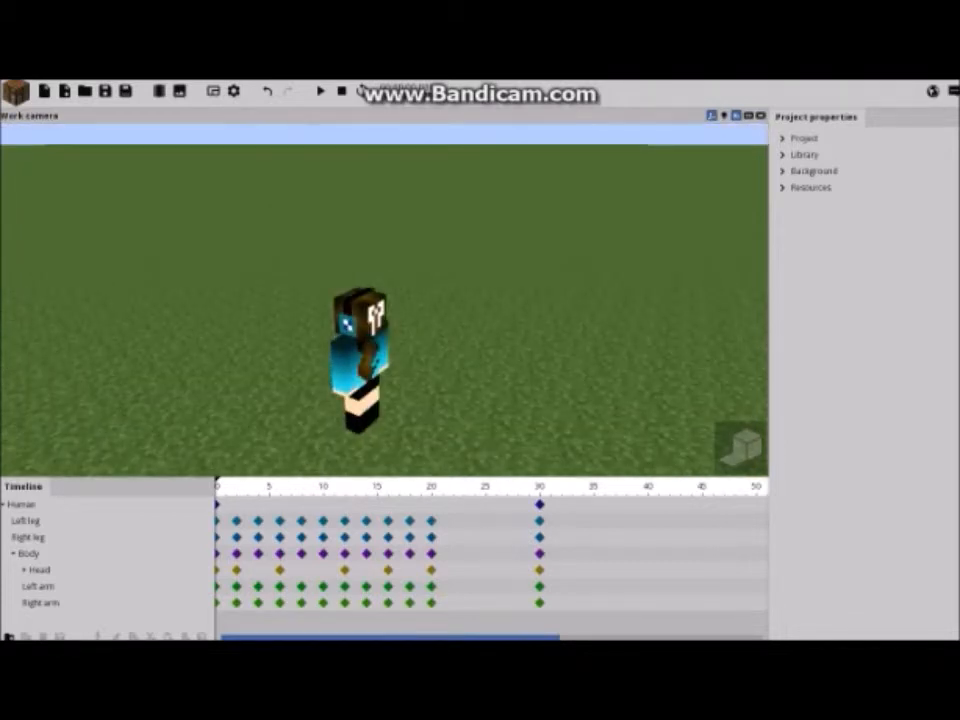
pyautogui.press('space')
pyautogui.moveTo(539, 338); pyautogui.dragTo(571, 262)
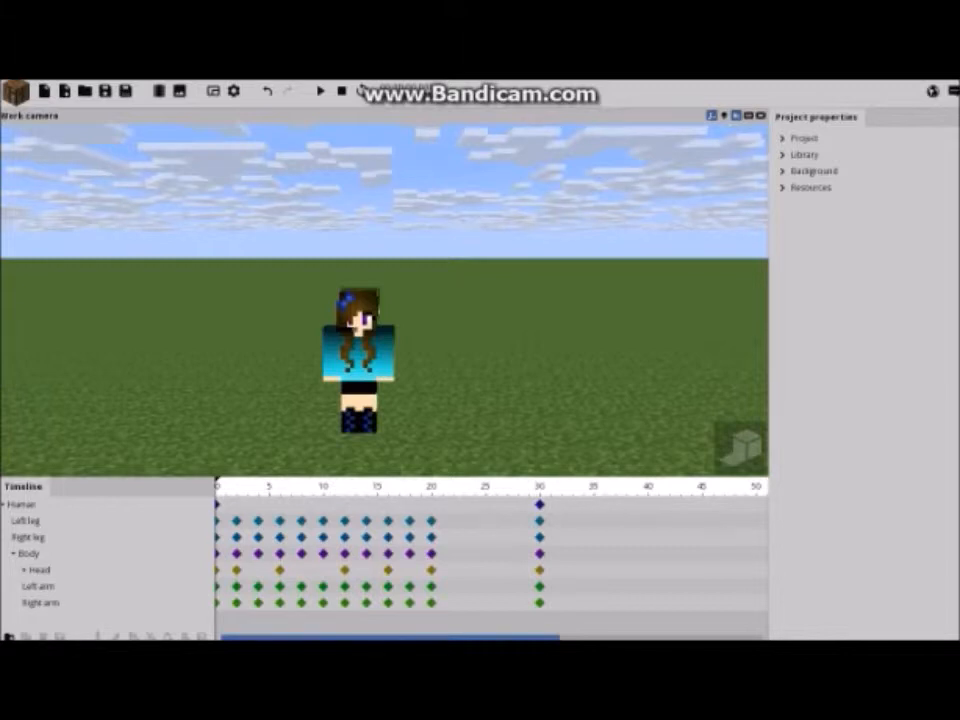
pyautogui.moveTo(571, 262); pyautogui.dragTo(505, 274)
pyautogui.click(540, 486)
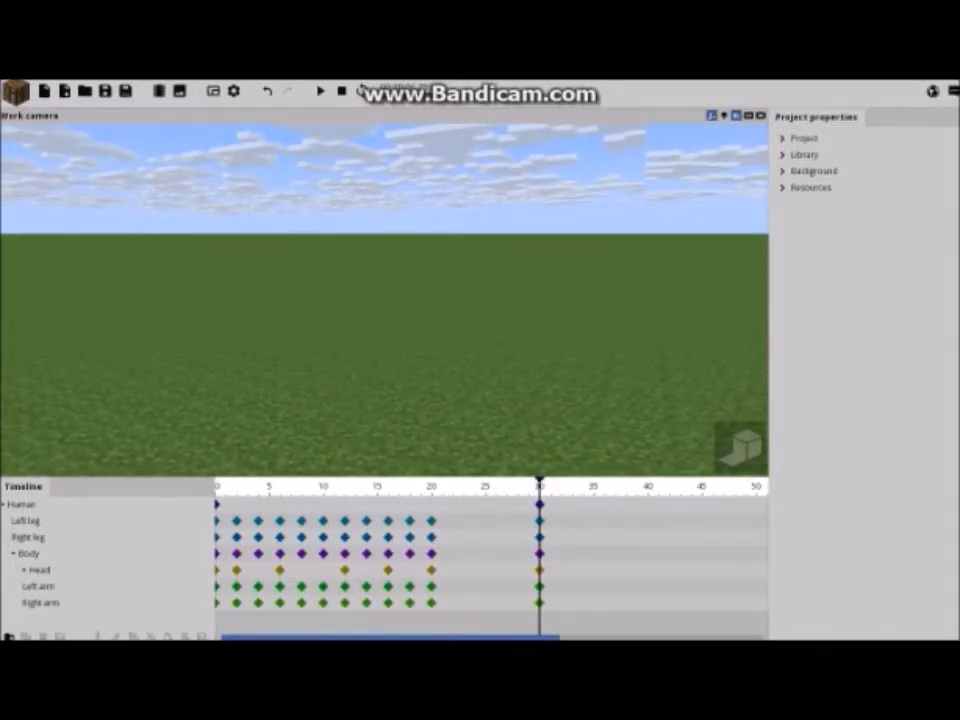
pyautogui.moveTo(327, 231); pyautogui.dragTo(317, 275)
pyautogui.click(216, 487)
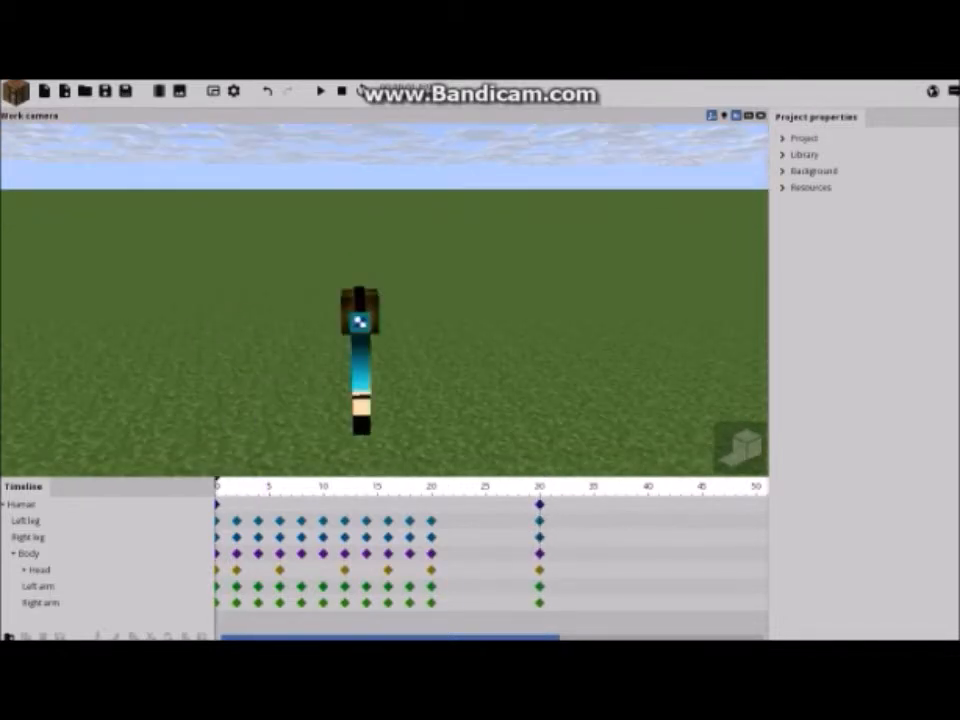
# Add a 3D diamond item to the scene using the Minecraft item image
pyautogui.click(15, 92)
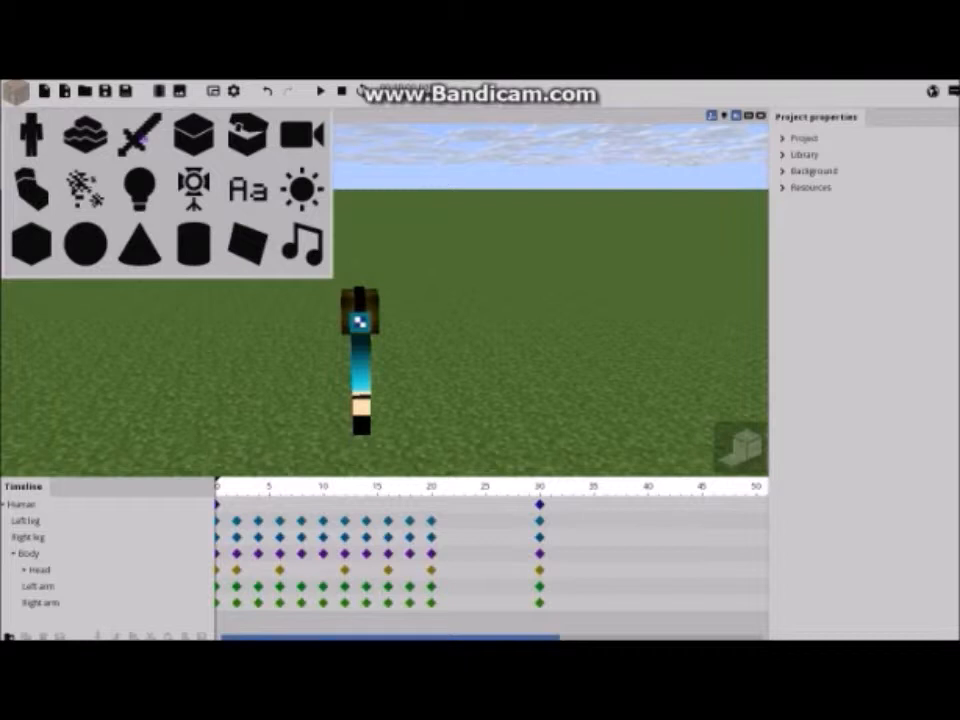
pyautogui.click(139, 134)
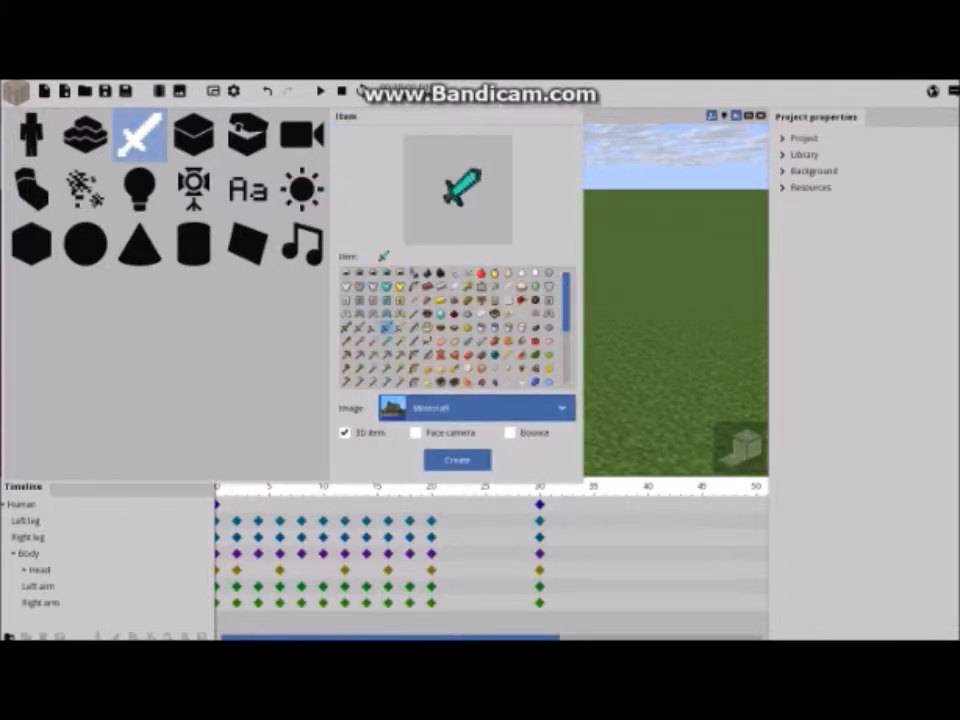
pyautogui.moveTo(566, 303)
pyautogui.mouseDown()
pyautogui.moveTo(566, 352)
pyautogui.moveTo(566, 301)
pyautogui.mouseUp()
pyautogui.click(441, 313)
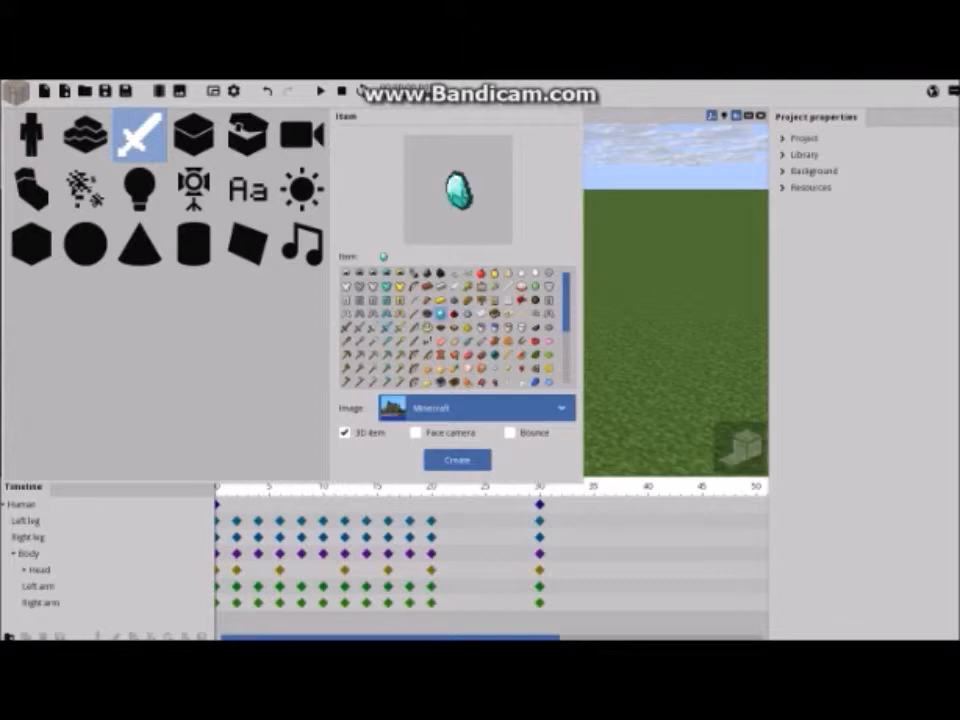
pyautogui.click(14, 92)
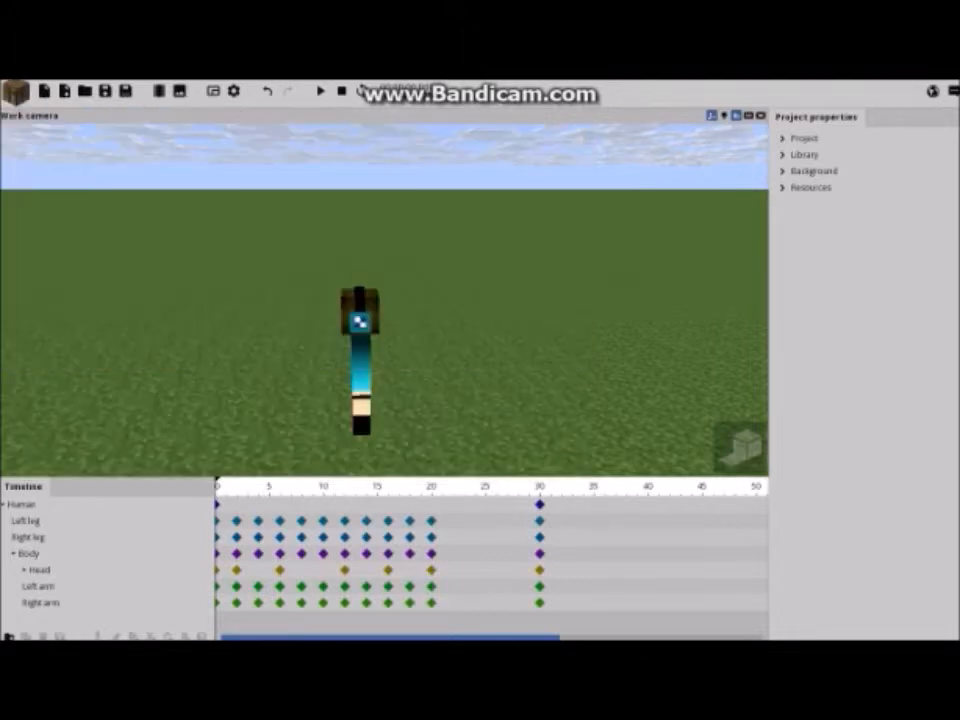
pyautogui.click(14, 92)
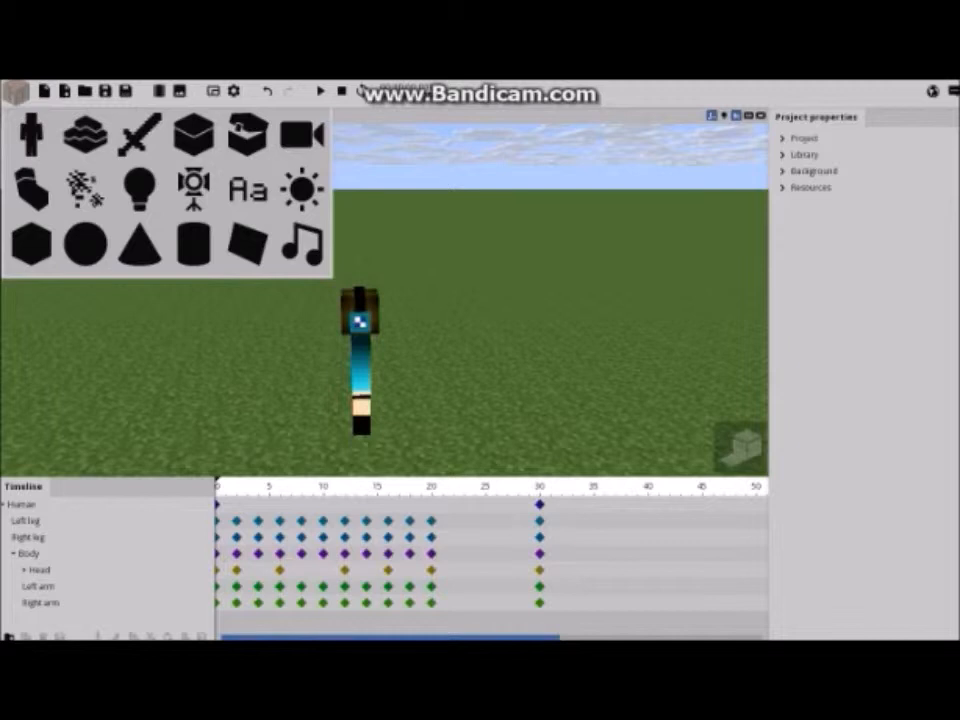
pyautogui.click(139, 133)
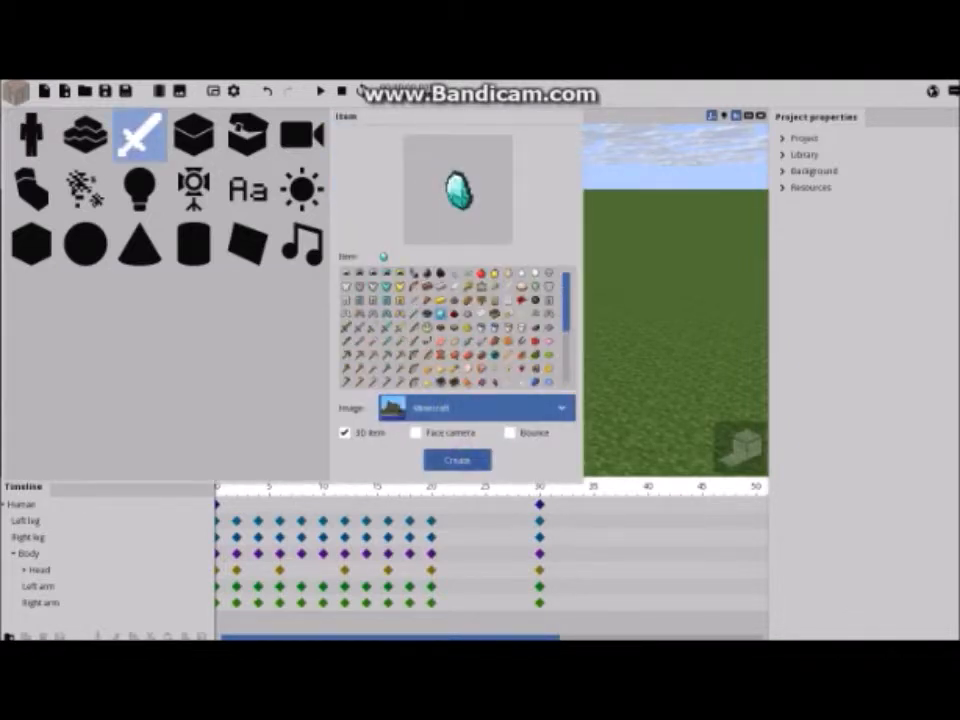
pyautogui.click(457, 459)
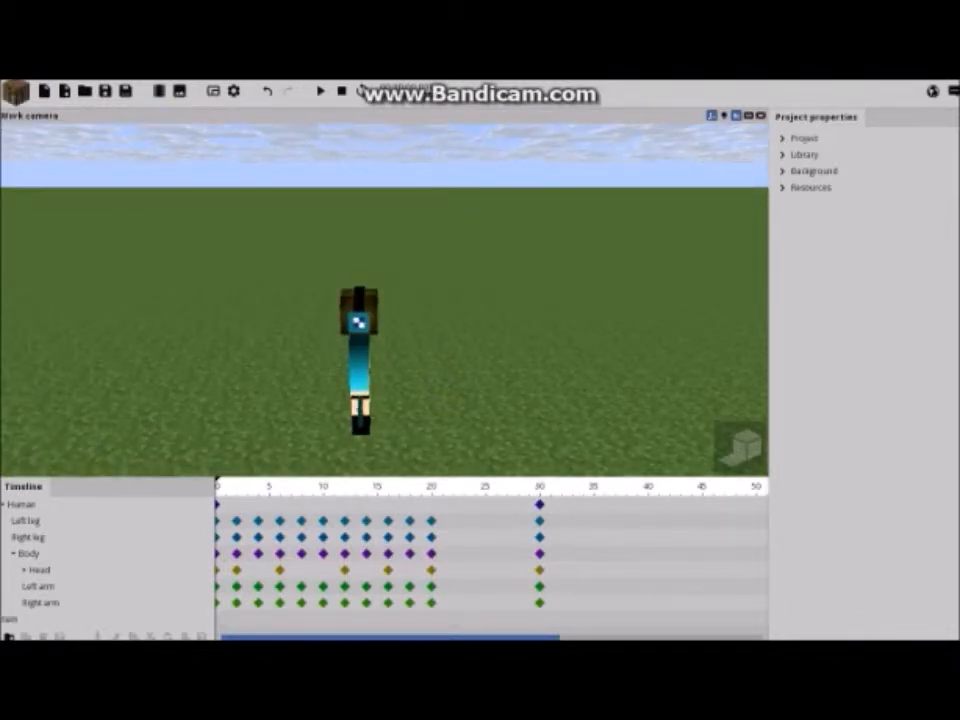
# Select the diamond item and rotate it to 90° about the Y axis at frame 0
pyautogui.moveTo(360, 405); pyautogui.dragTo(360, 412)
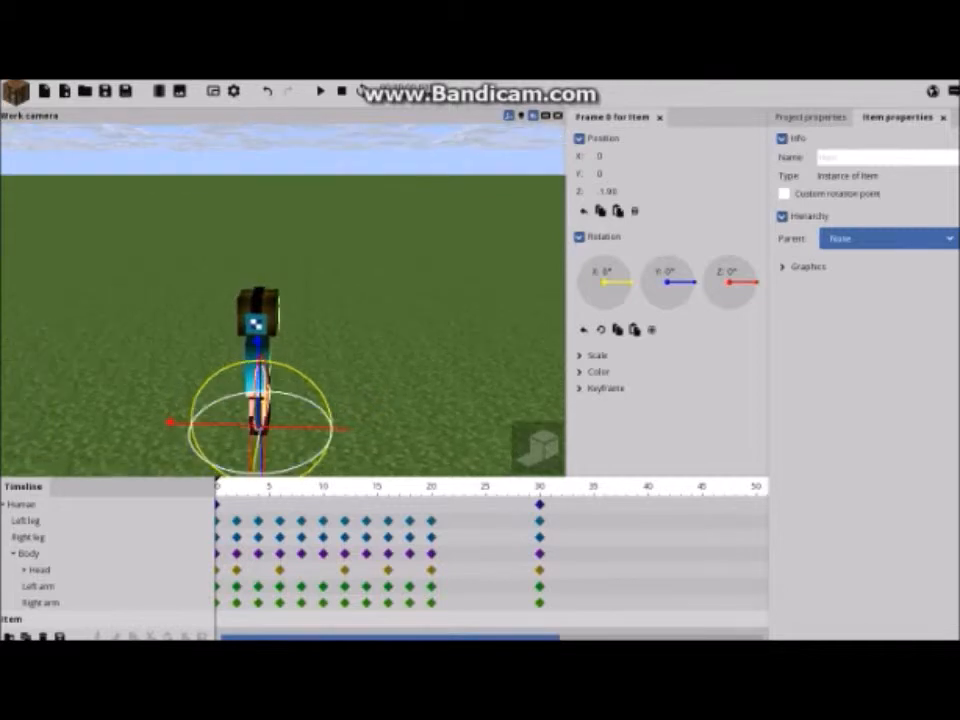
pyautogui.moveTo(304, 458); pyautogui.dragTo(310, 402)
pyautogui.moveTo(664, 254); pyautogui.dragTo(667, 255)
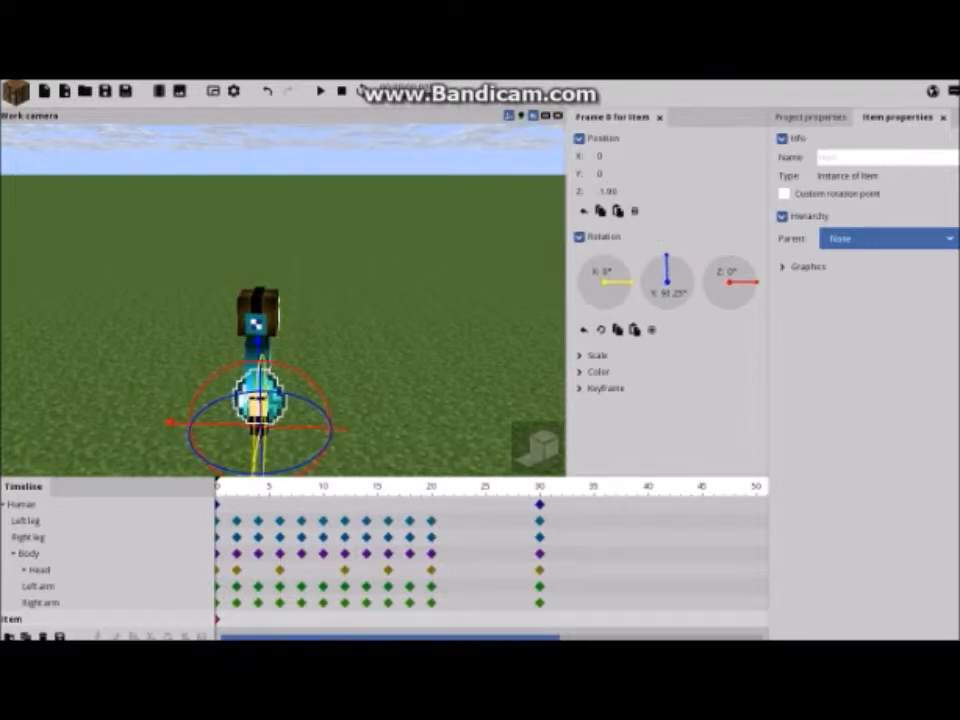
pyautogui.moveTo(666, 254); pyautogui.dragTo(663, 255)
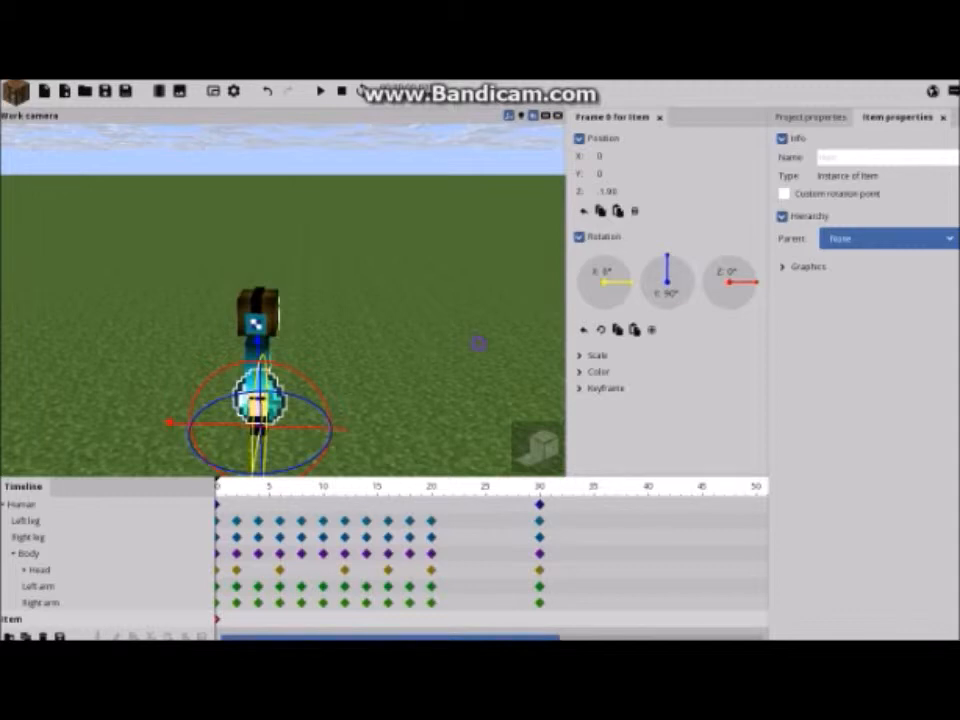
# Move the diamond item along the X axis to about 10.70, beside the character
pyautogui.moveTo(371, 392); pyautogui.dragTo(305, 406)
pyautogui.moveTo(383, 393); pyautogui.dragTo(385, 383, button='right')
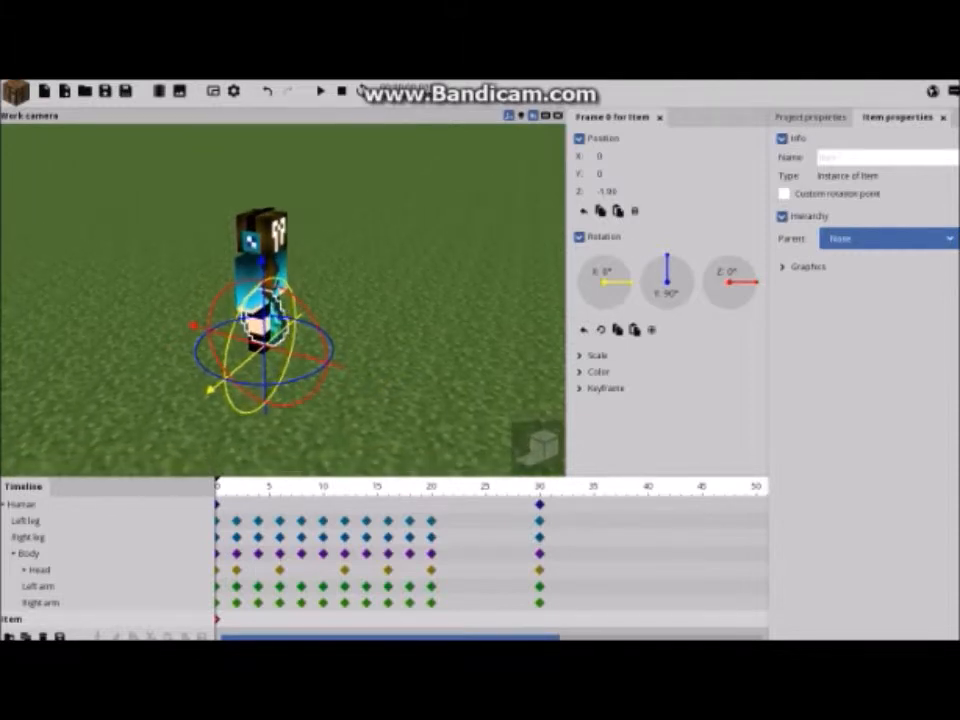
pyautogui.moveTo(210, 390); pyautogui.dragTo(181, 412)
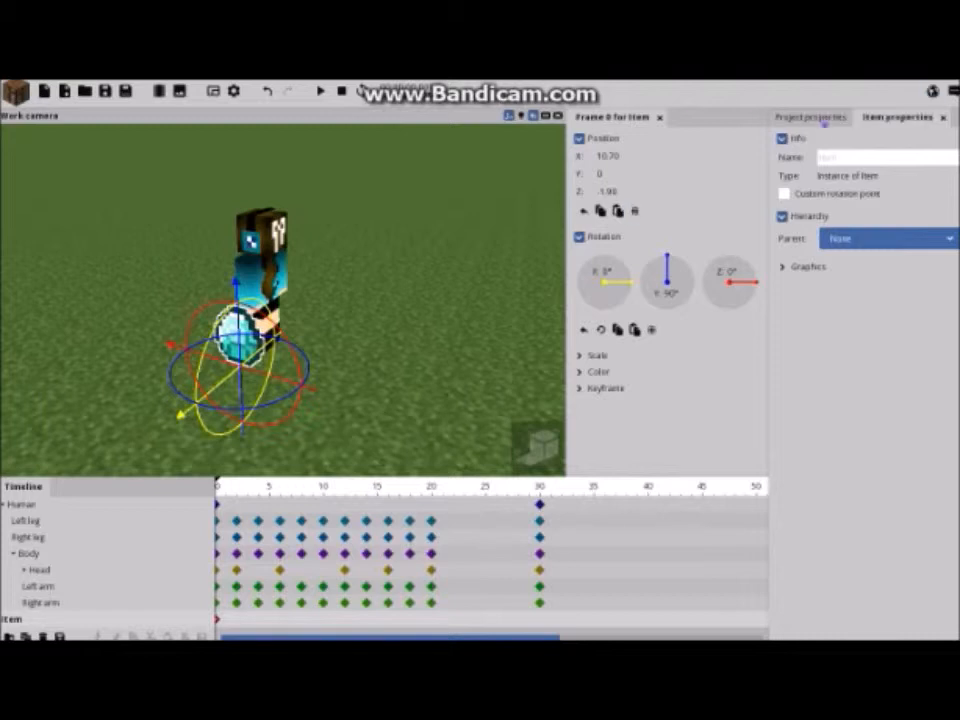
# Set the diamond item's parent to the character's Left arm
pyautogui.click(810, 117)
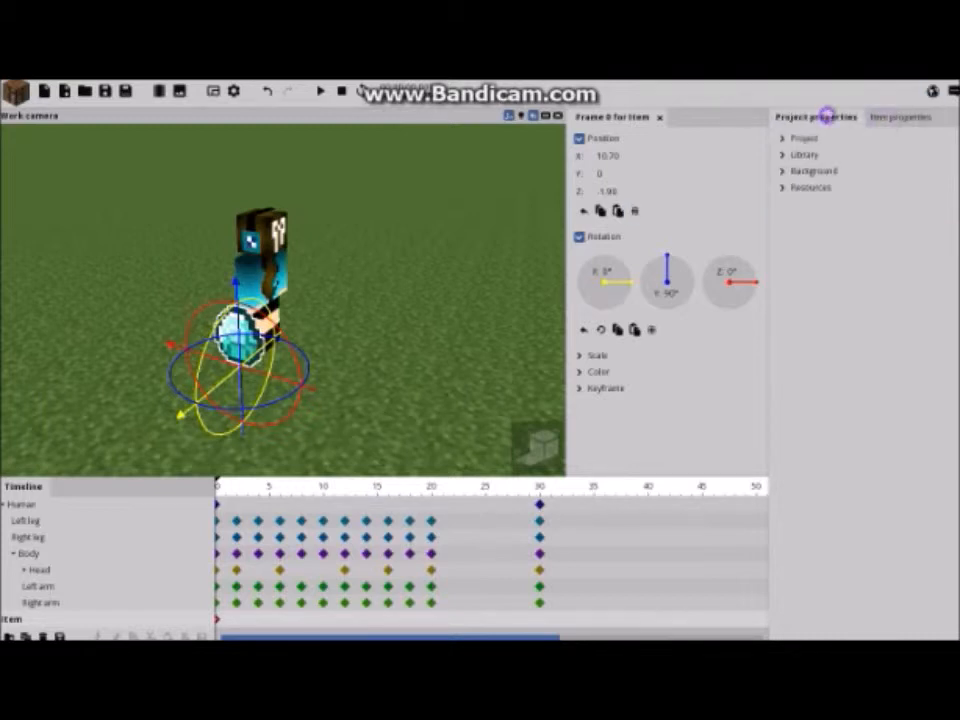
pyautogui.click(898, 117)
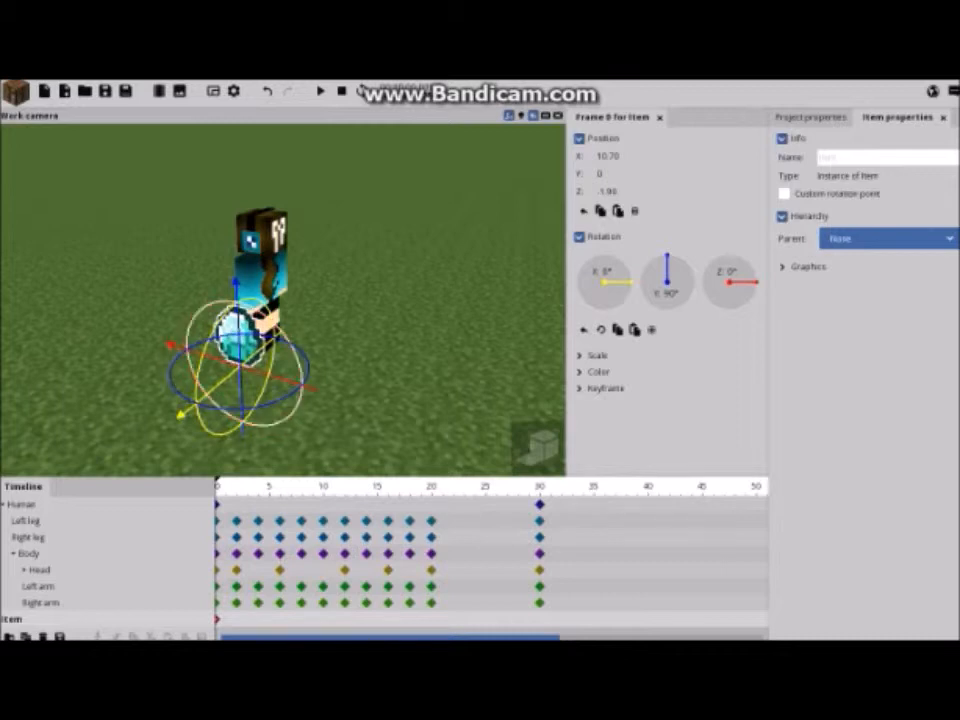
pyautogui.click(840, 239)
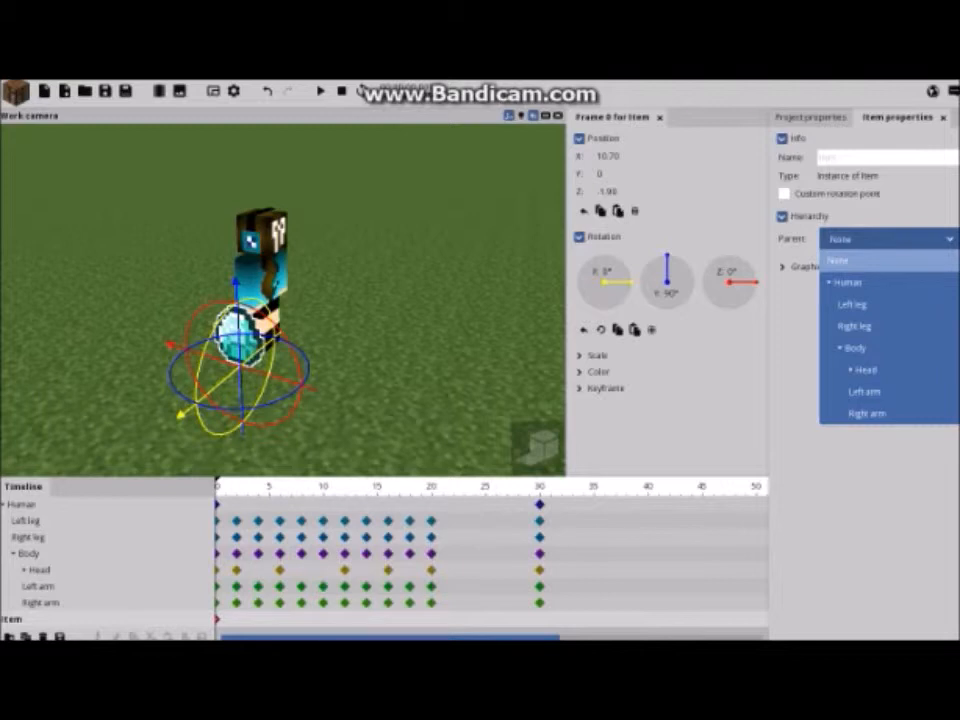
pyautogui.click(950, 236)
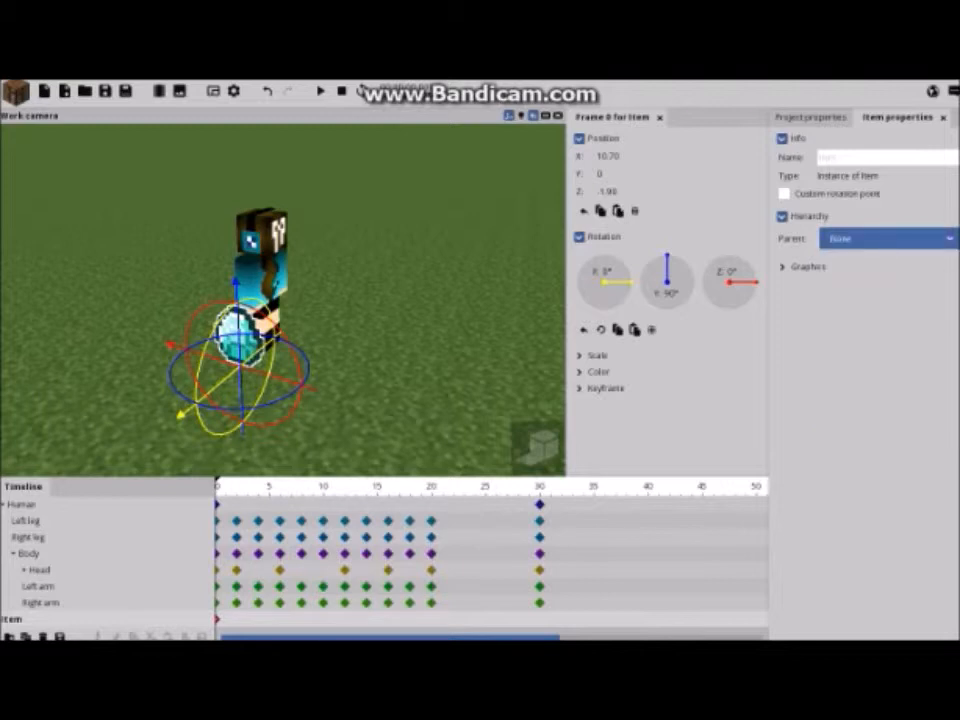
pyautogui.click(911, 232)
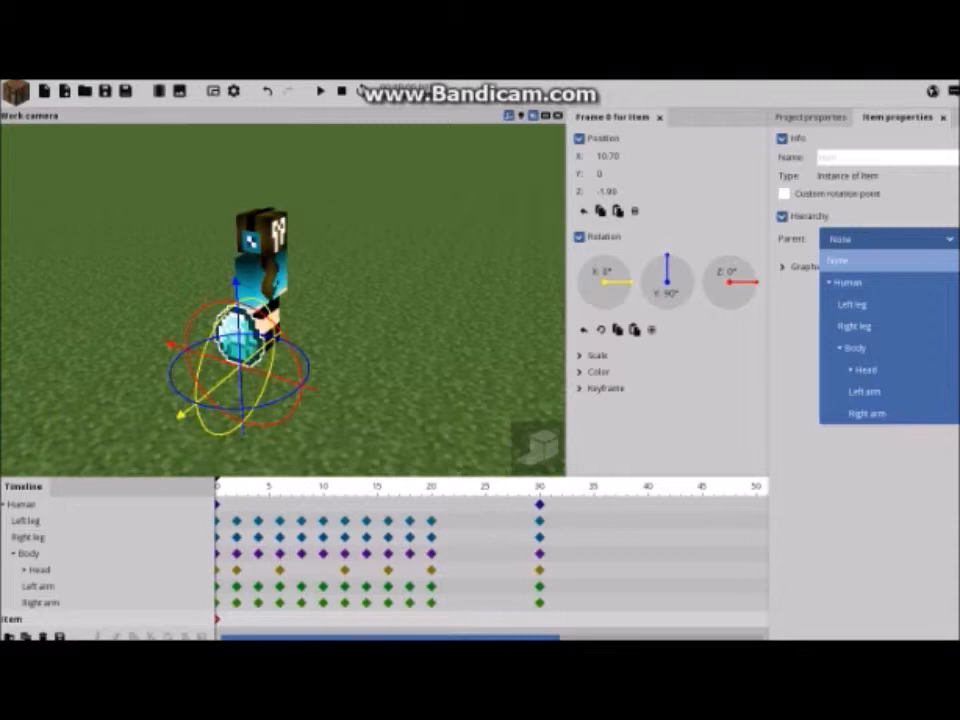
pyautogui.click(247, 281)
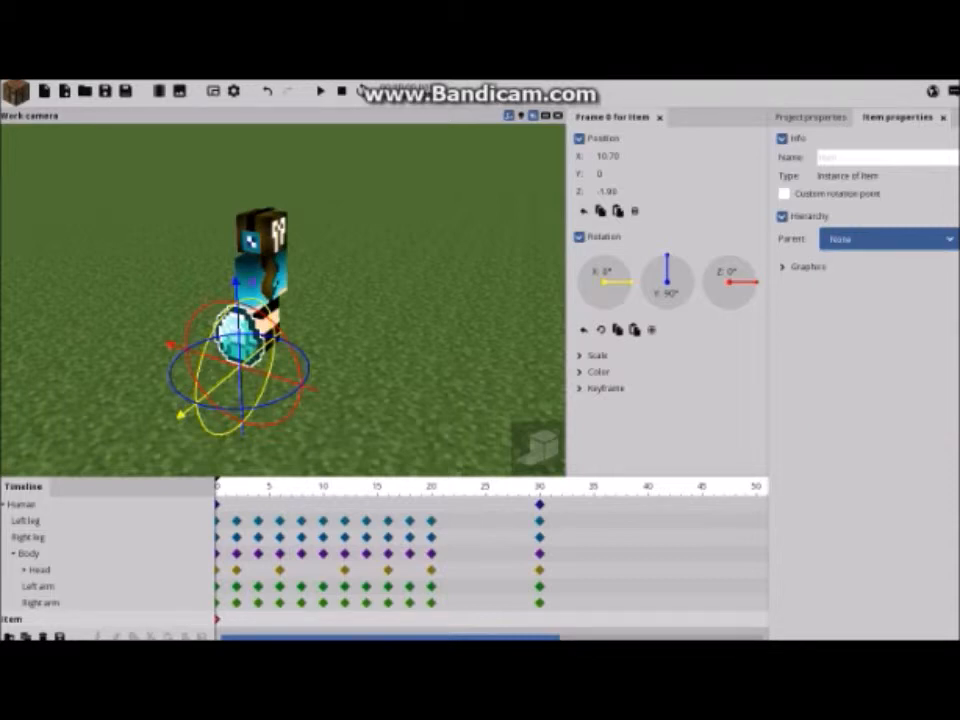
pyautogui.click(247, 281)
pyautogui.click(238, 338)
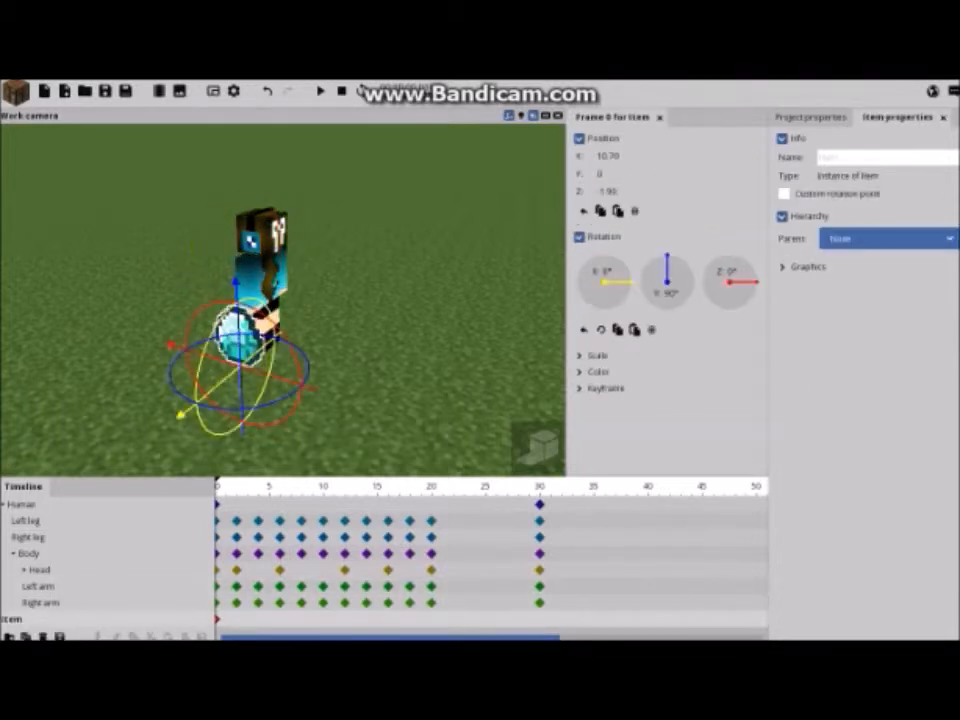
pyautogui.click(880, 239)
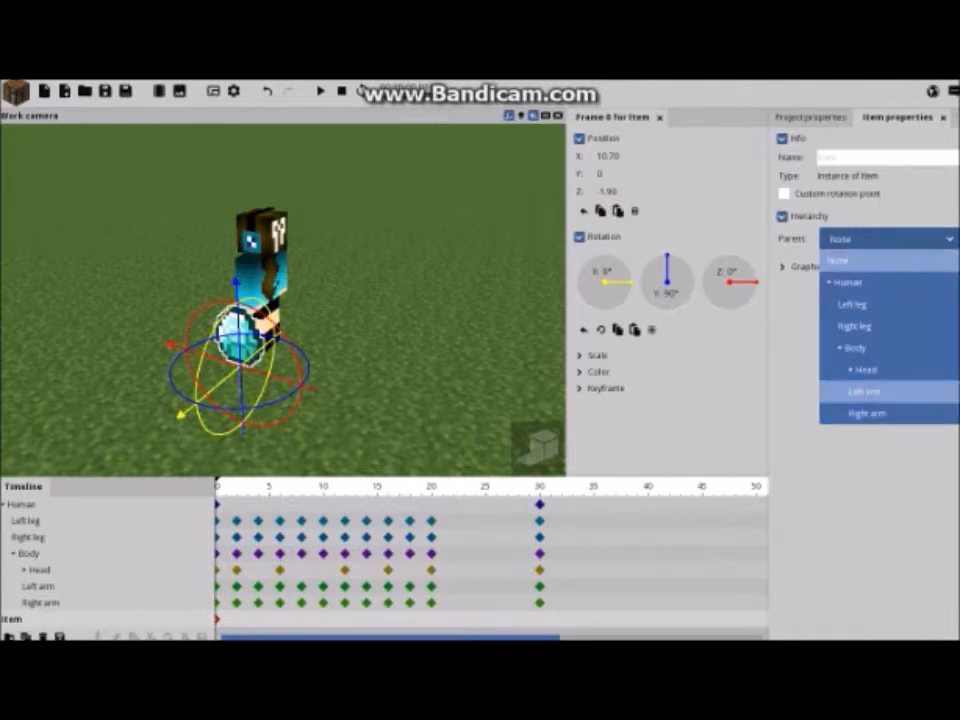
pyautogui.click(864, 391)
# Move the diamond down beside the character's left hand, to about X -0.43 and Y -12.30
pyautogui.moveTo(387, 240); pyautogui.dragTo(250, 285)
pyautogui.moveTo(180, 306); pyautogui.dragTo(236, 303)
pyautogui.moveTo(214, 373); pyautogui.dragTo(362, 368)
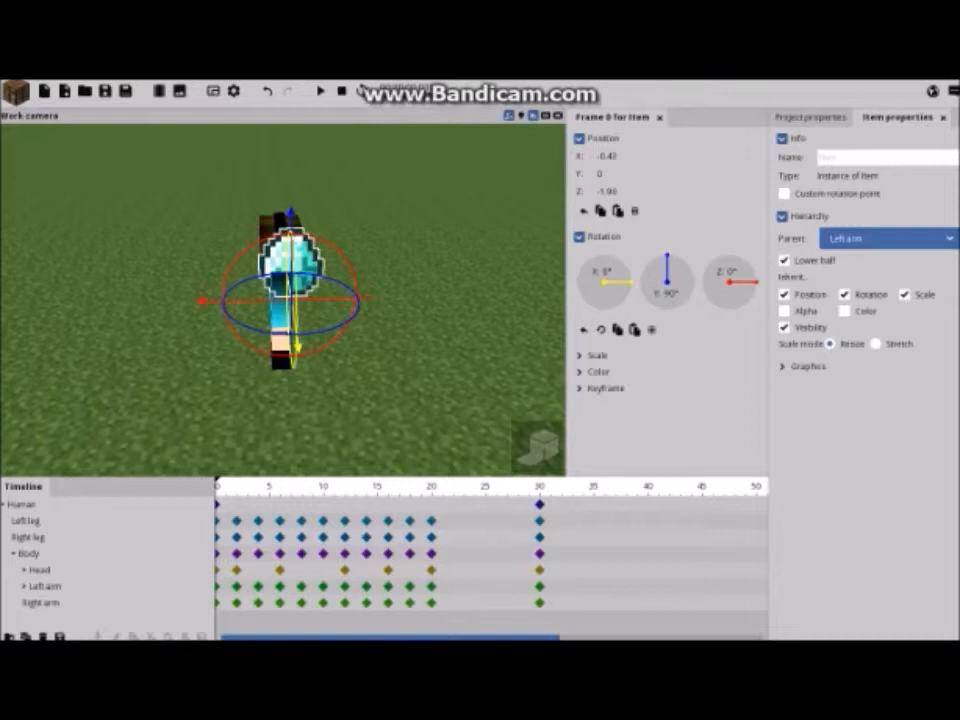
pyautogui.moveTo(222, 300); pyautogui.dragTo(194, 300)
pyautogui.moveTo(258, 320); pyautogui.dragTo(258, 383)
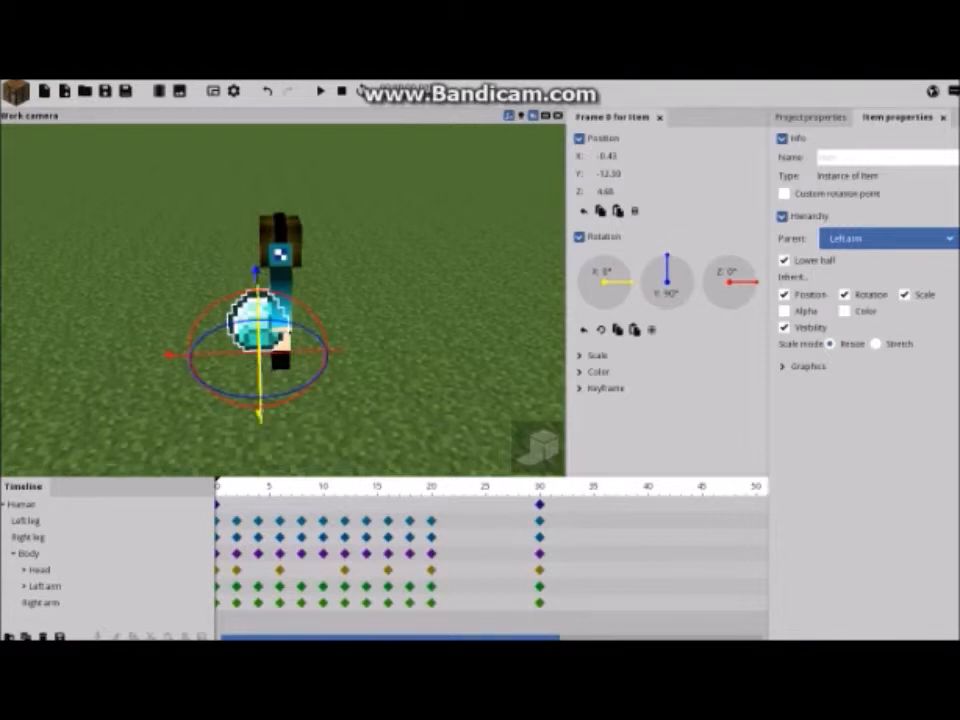
# Tilt the diamond to about 19.64° about the Z axis and shift its Z position to about 2.60, closer to the hand
pyautogui.moveTo(299, 303); pyautogui.dragTo(277, 292)
pyautogui.moveTo(170, 355); pyautogui.dragTo(178, 355)
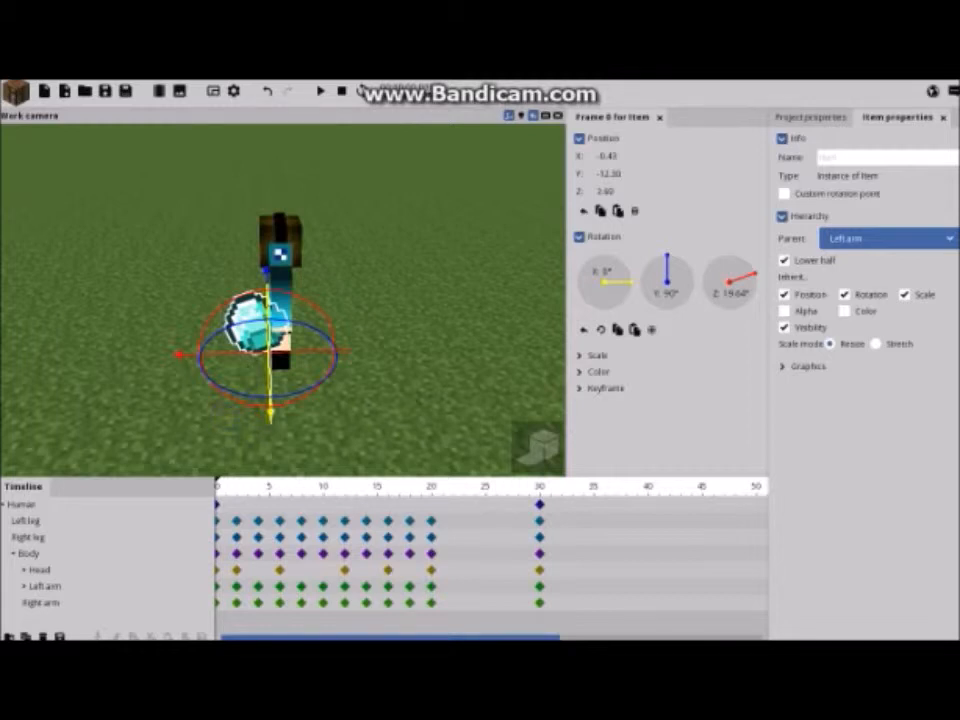
pyautogui.click(201, 410)
# Play the animation with the attached diamond and inspect the character at frames 30 and 0
pyautogui.moveTo(201, 410); pyautogui.dragTo(480, 358)
pyautogui.press('space')
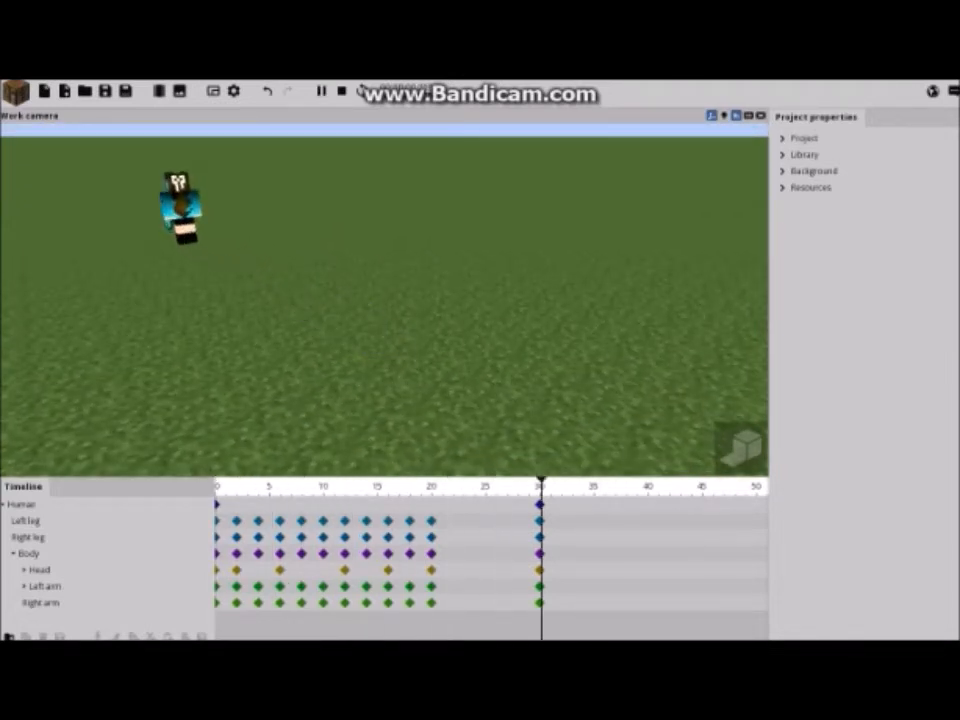
pyautogui.click(540, 486)
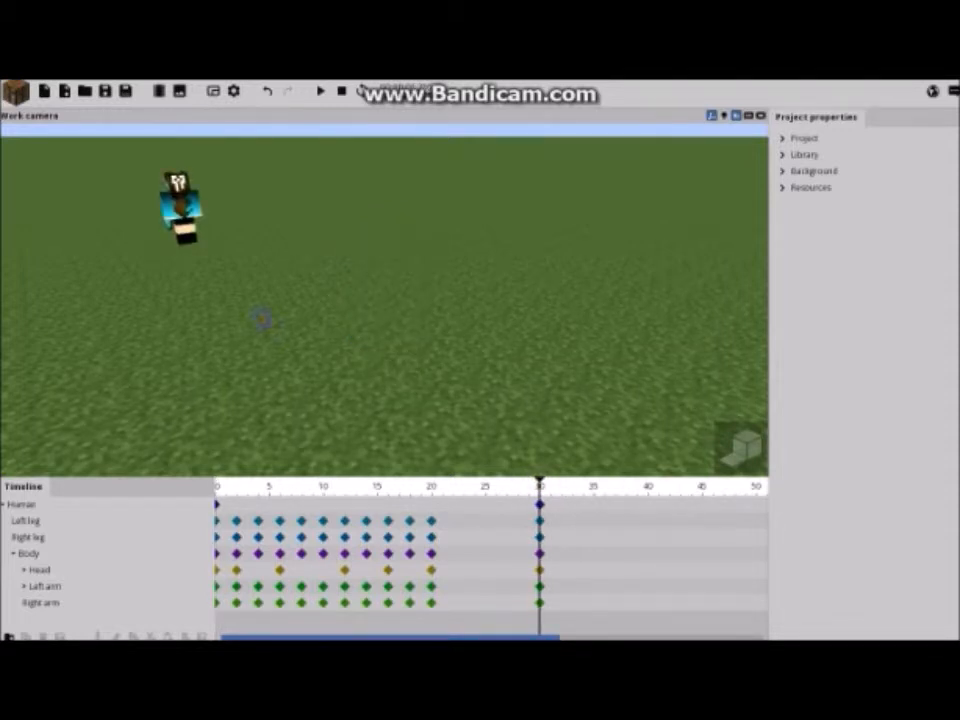
pyautogui.moveTo(260, 318); pyautogui.dragTo(250, 290, button='right')
pyautogui.moveTo(343, 285); pyautogui.dragTo(300, 305, button='right')
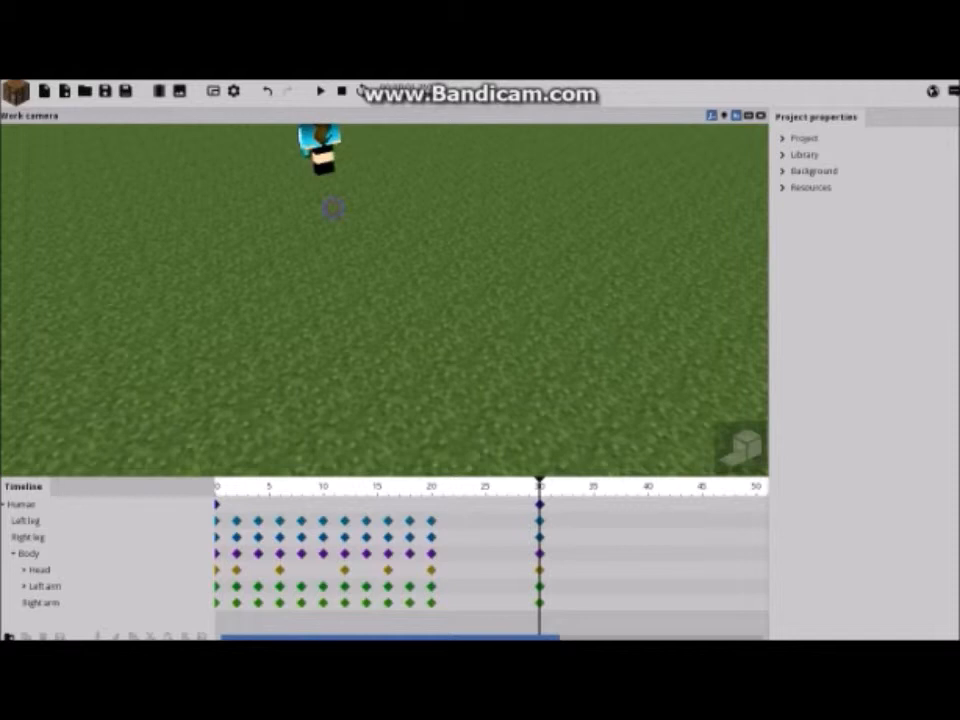
pyautogui.click(222, 486)
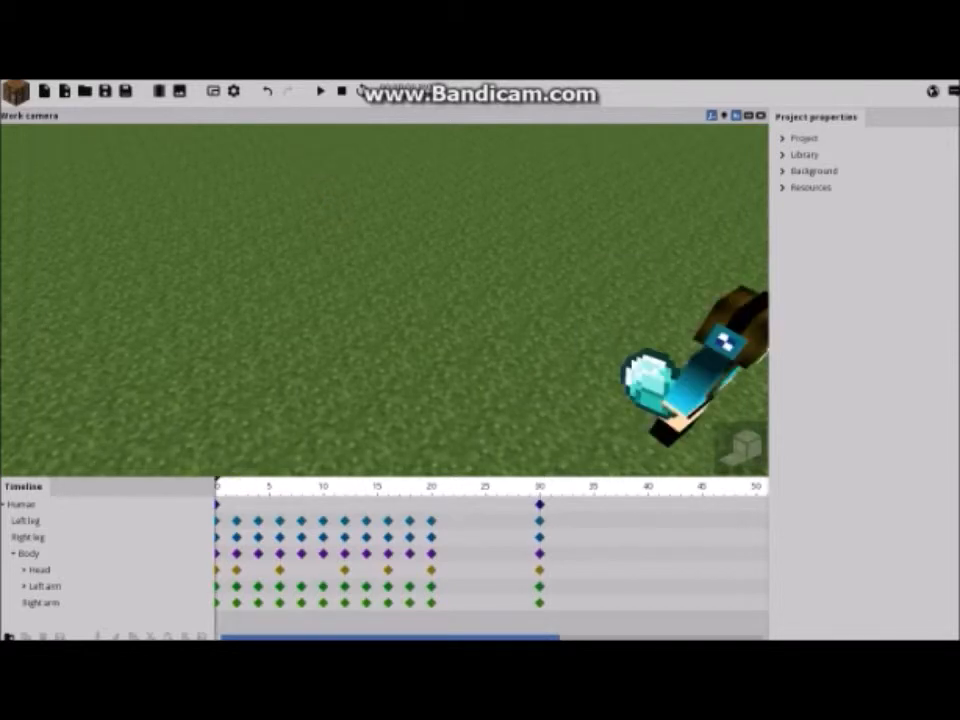
pyautogui.moveTo(377, 324); pyautogui.dragTo(404, 246, button='right')
pyautogui.moveTo(404, 246); pyautogui.dragTo(358, 246)
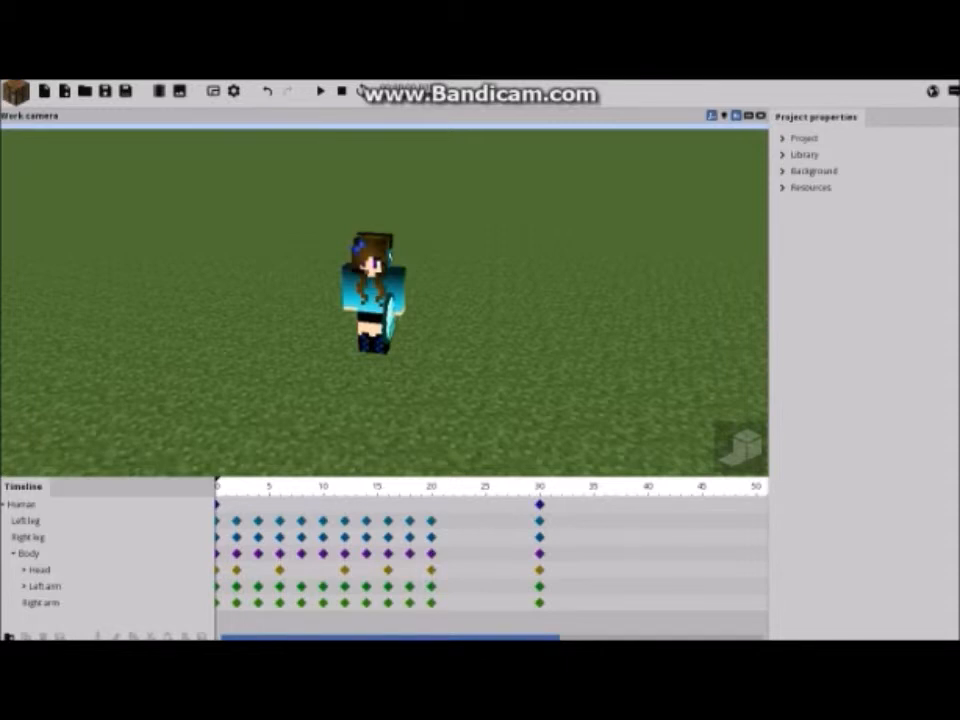
pyautogui.click(22, 504)
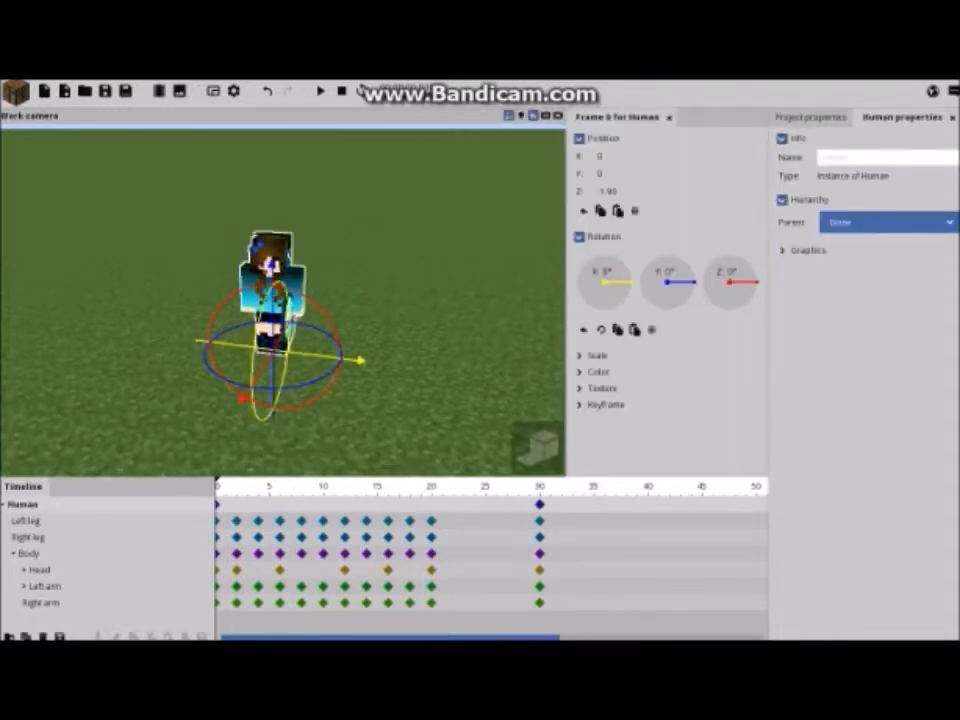
pyautogui.click(377, 342)
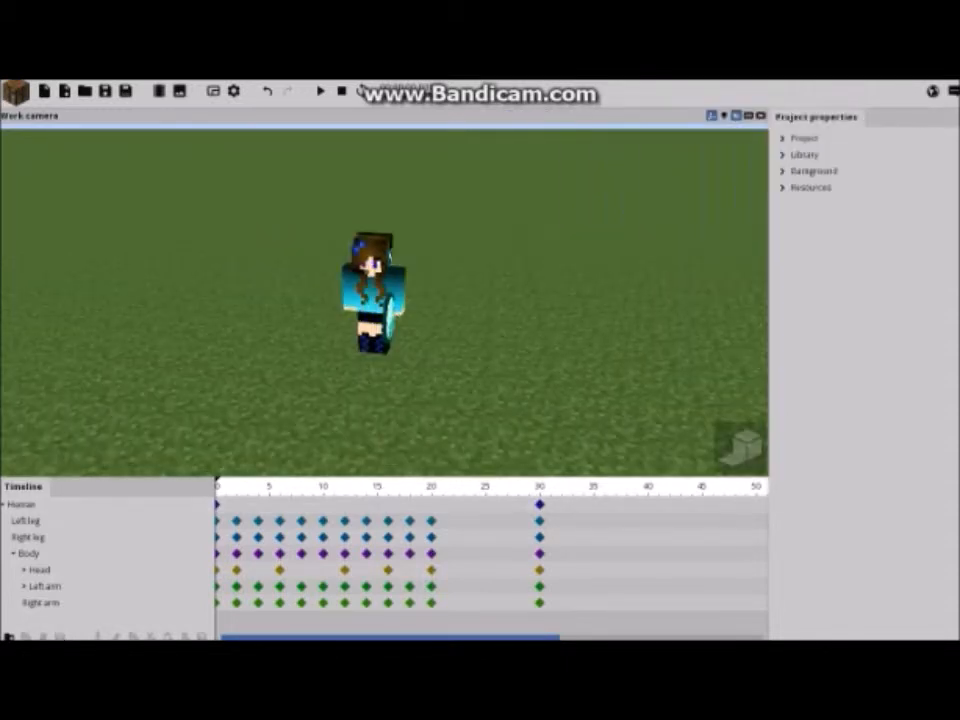
# Find the Horse model among the characters and create it with the Minecraft skin
pyautogui.click(15, 92)
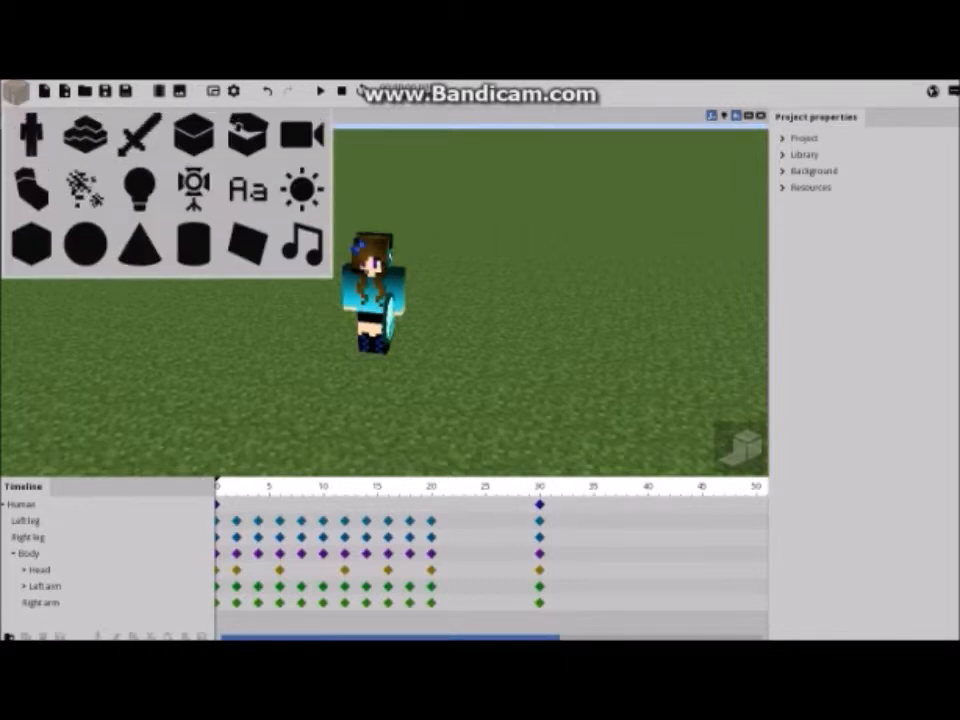
pyautogui.click(31, 133)
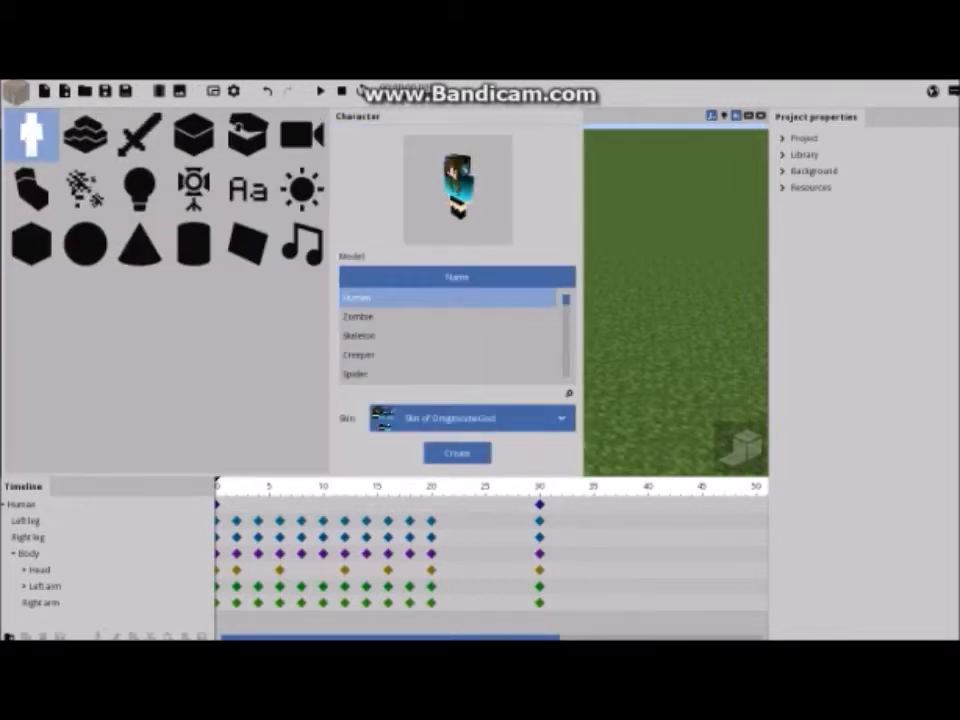
pyautogui.click(31, 190)
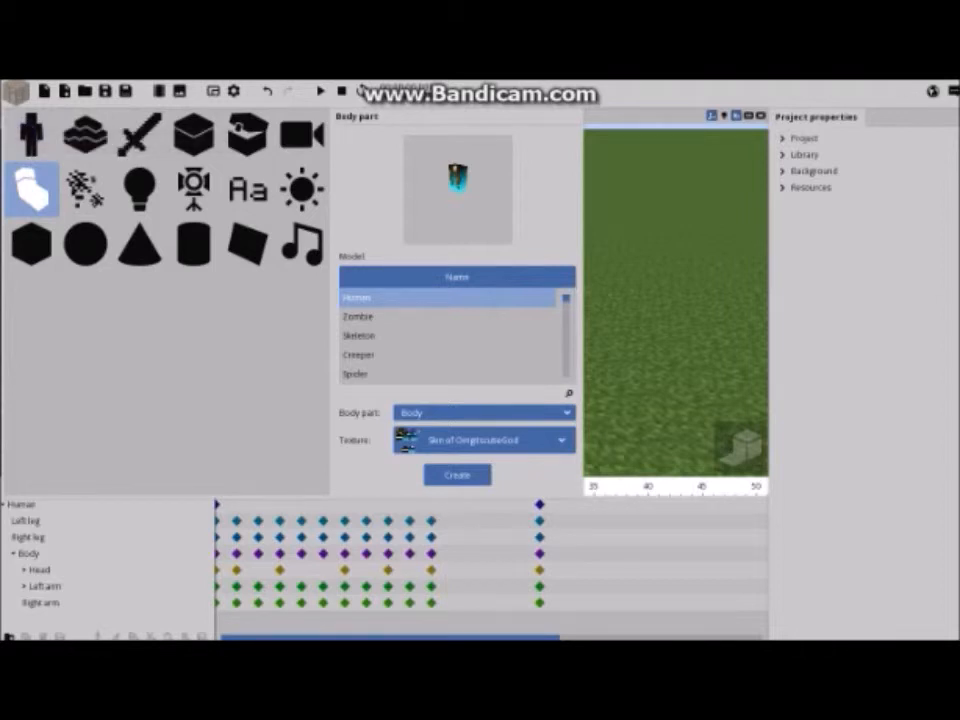
pyautogui.click(31, 133)
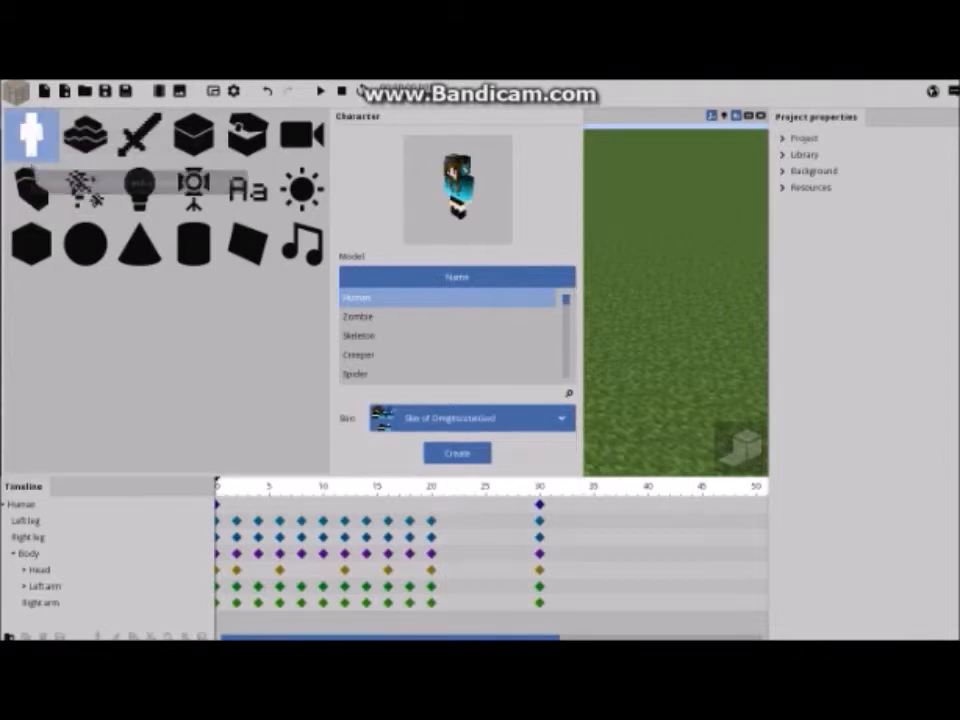
pyautogui.click(568, 393)
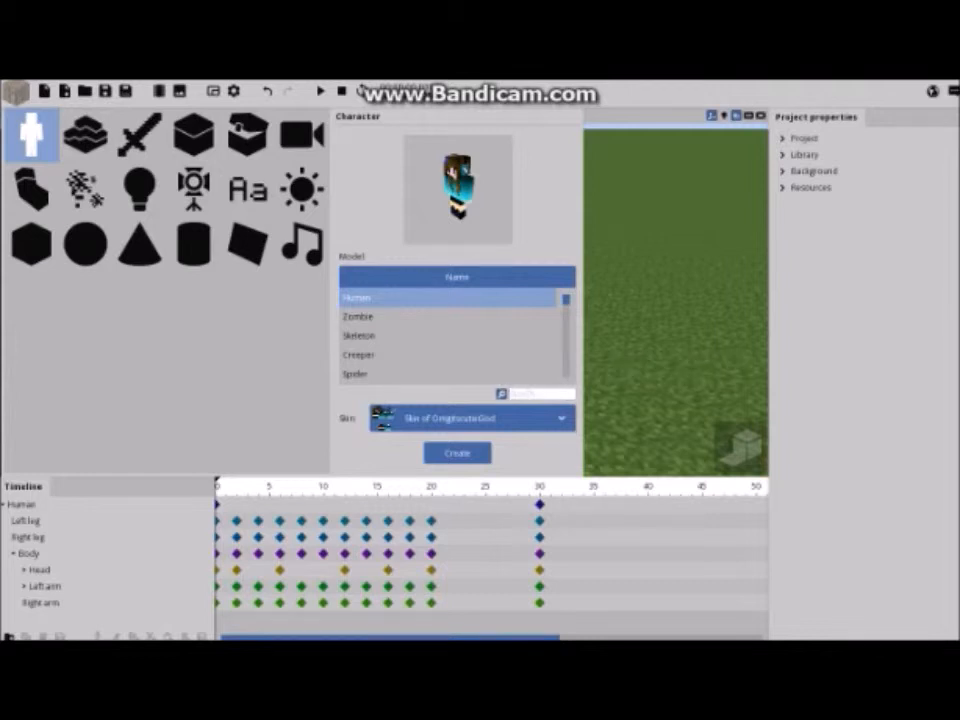
pyautogui.write('horse')
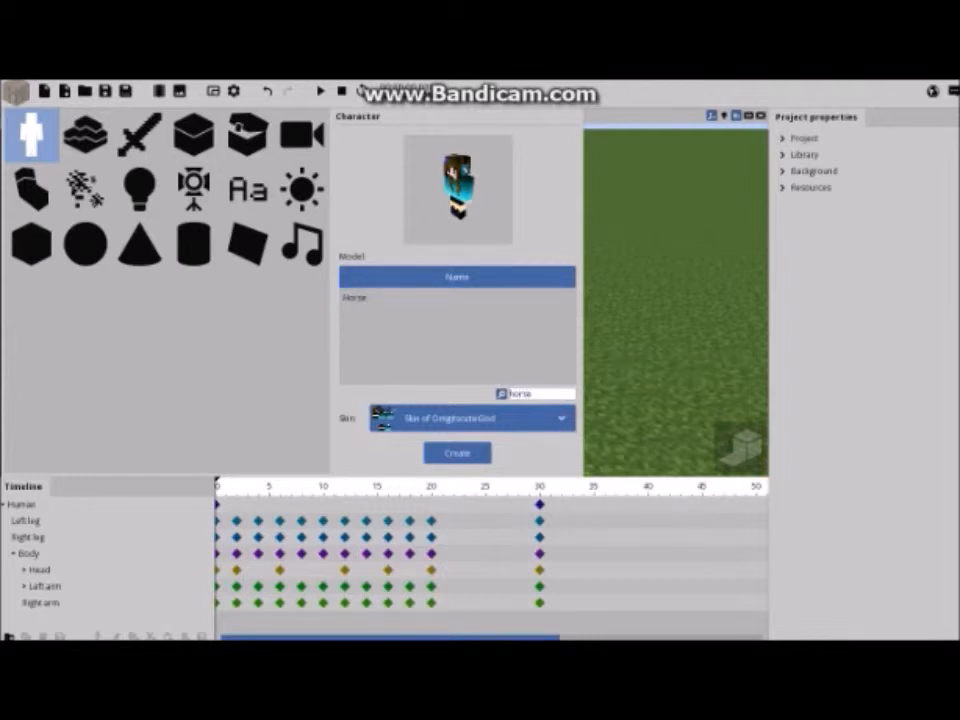
pyautogui.click(420, 298)
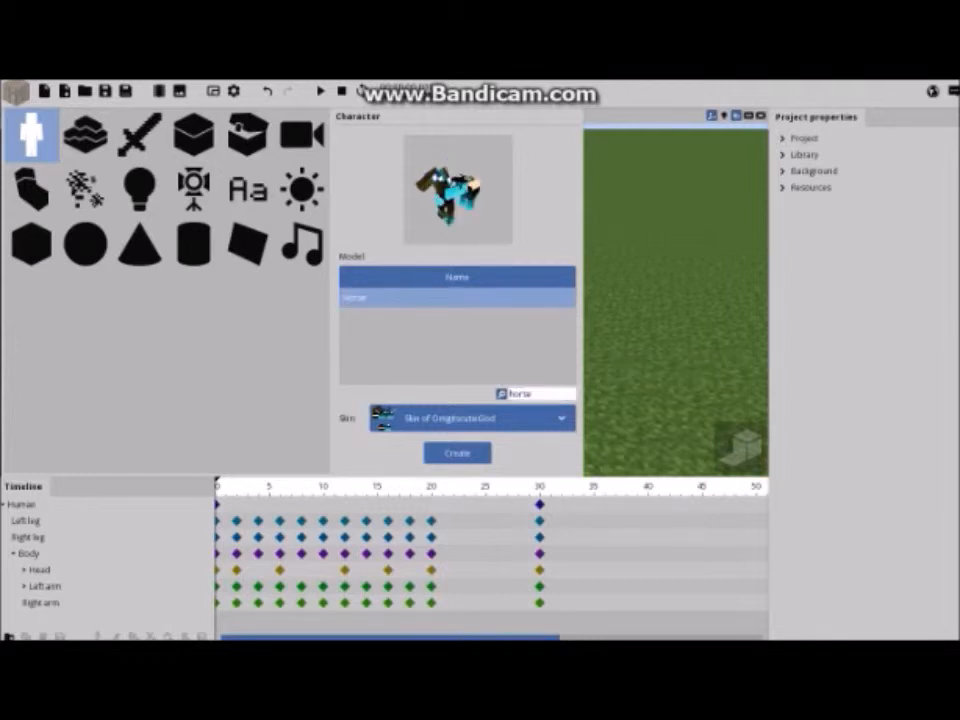
pyautogui.click(465, 418)
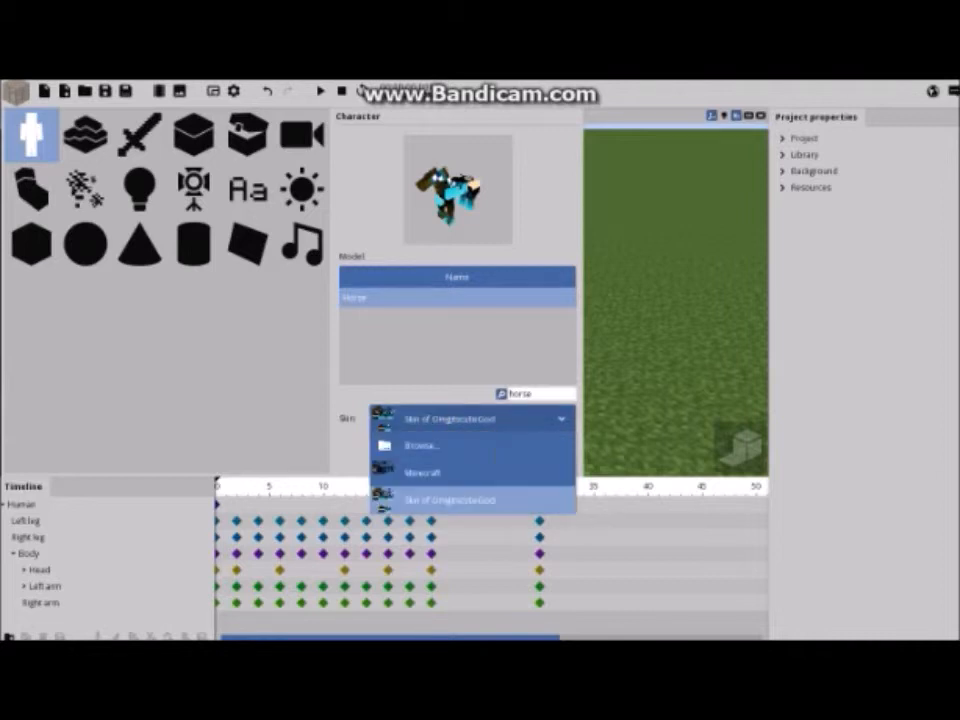
pyautogui.click(455, 470)
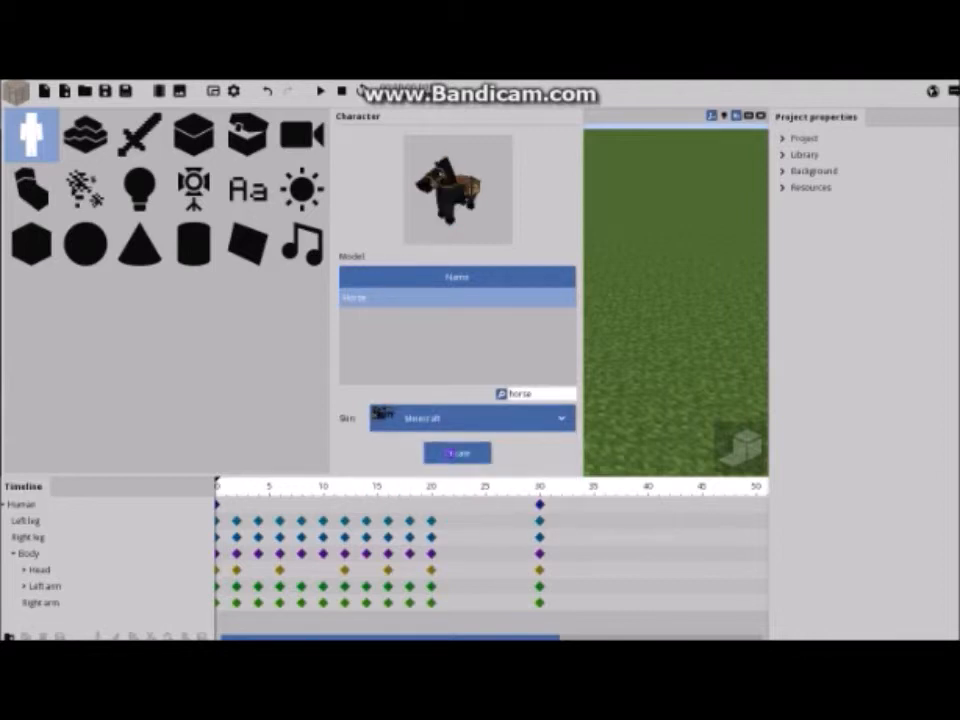
pyautogui.click(457, 453)
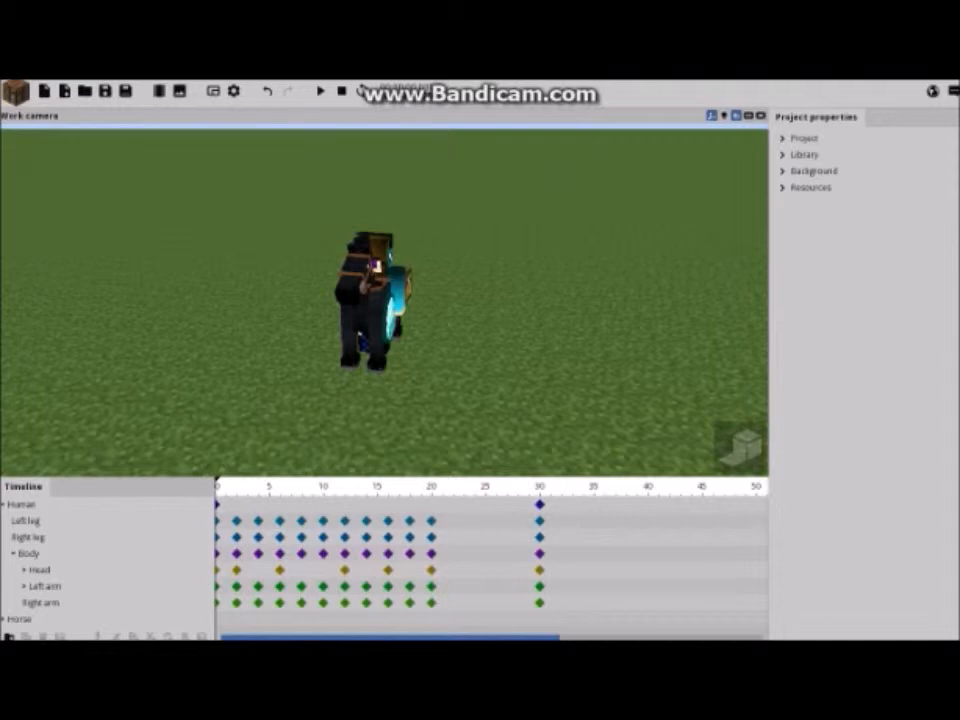
# Move the whole horse along the X axis to about -34.71 at frame 0, beside the character
pyautogui.click(358, 297)
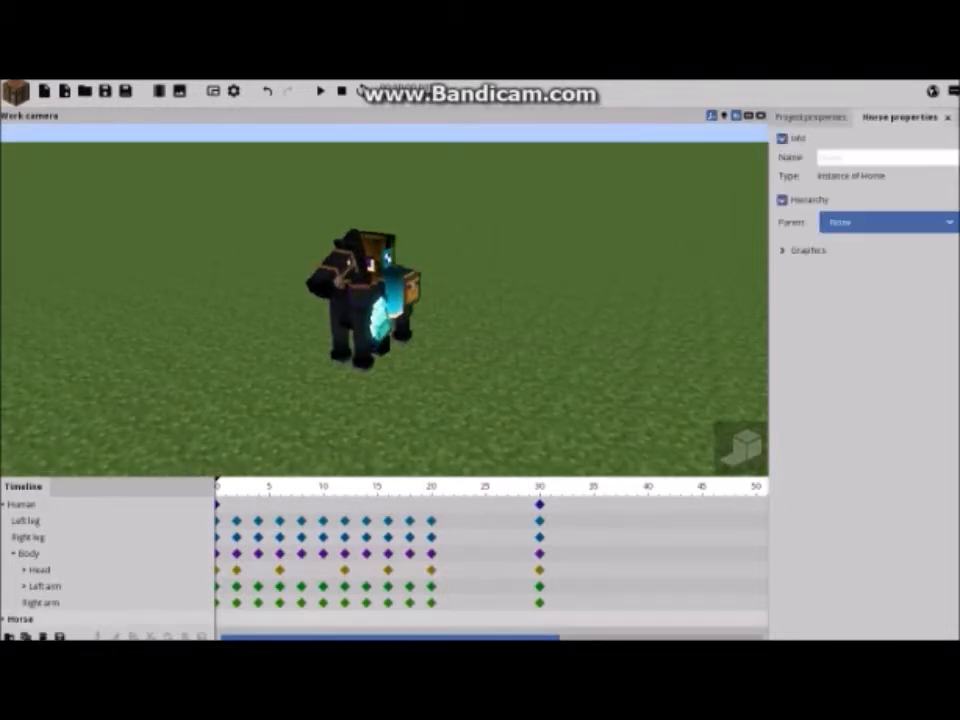
pyautogui.moveTo(353, 374); pyautogui.dragTo(255, 342)
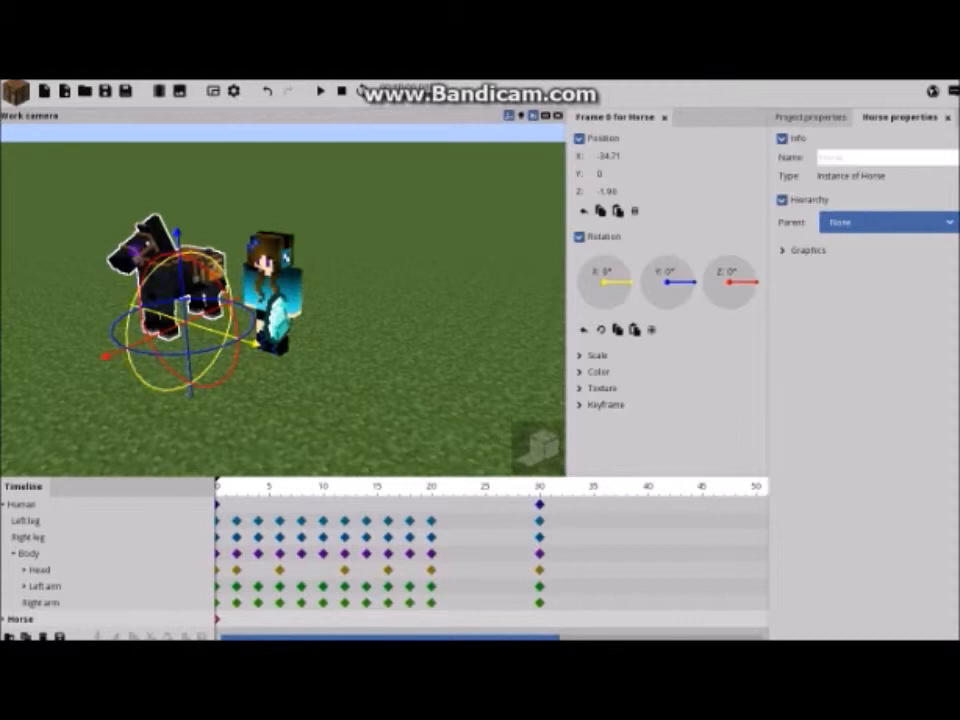
pyautogui.click(136, 249)
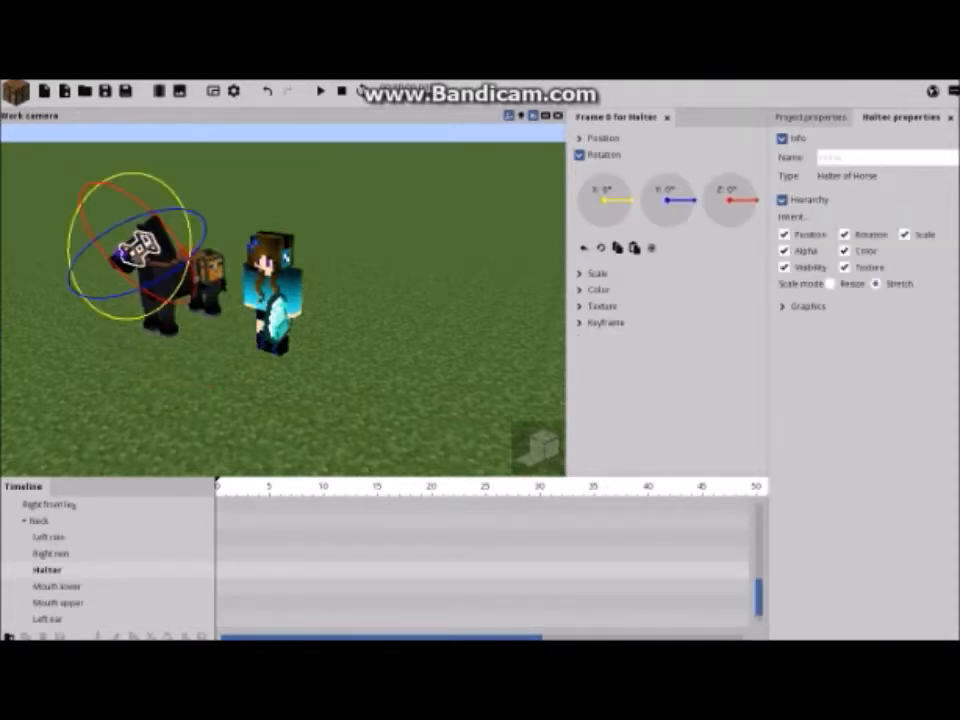
pyautogui.click(120, 257)
pyautogui.click(243, 345)
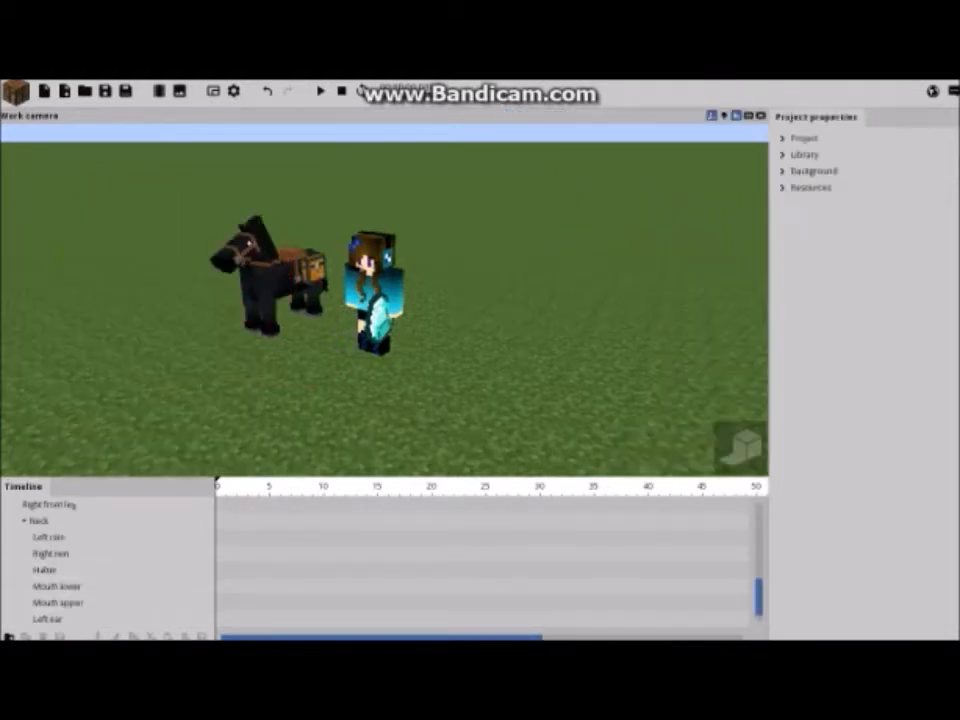
# Select the whole horse and add a keyframe at frame 30 through its keyframe visibility setting, leaving it visible
pyautogui.moveTo(271, 353); pyautogui.dragTo(275, 284)
pyautogui.click(272, 284)
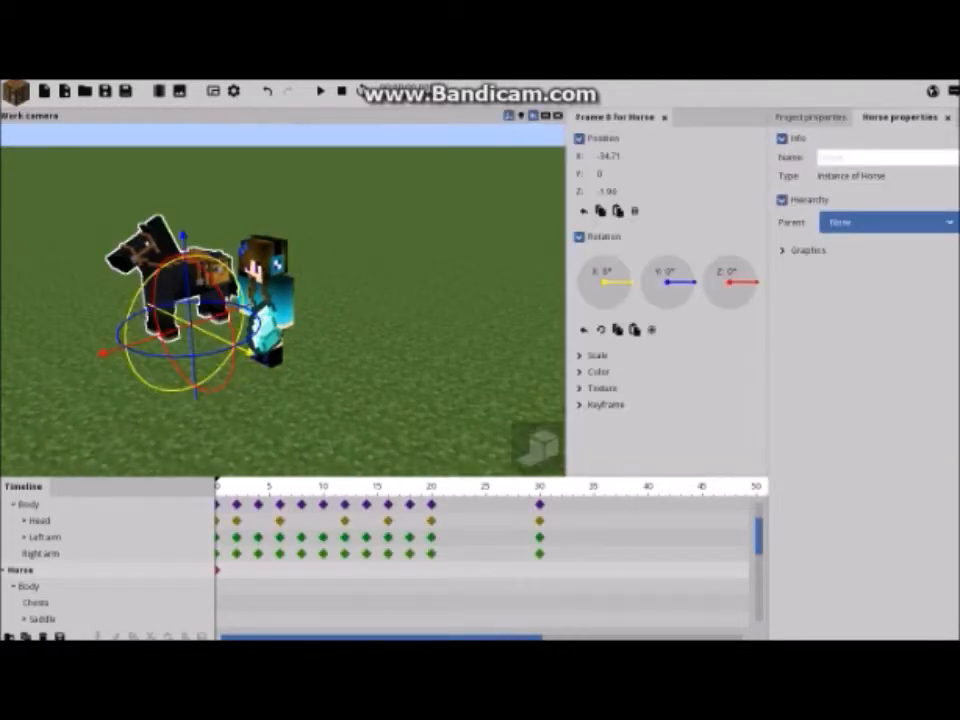
pyautogui.moveTo(424, 370); pyautogui.dragTo(385, 365)
pyautogui.click(540, 489)
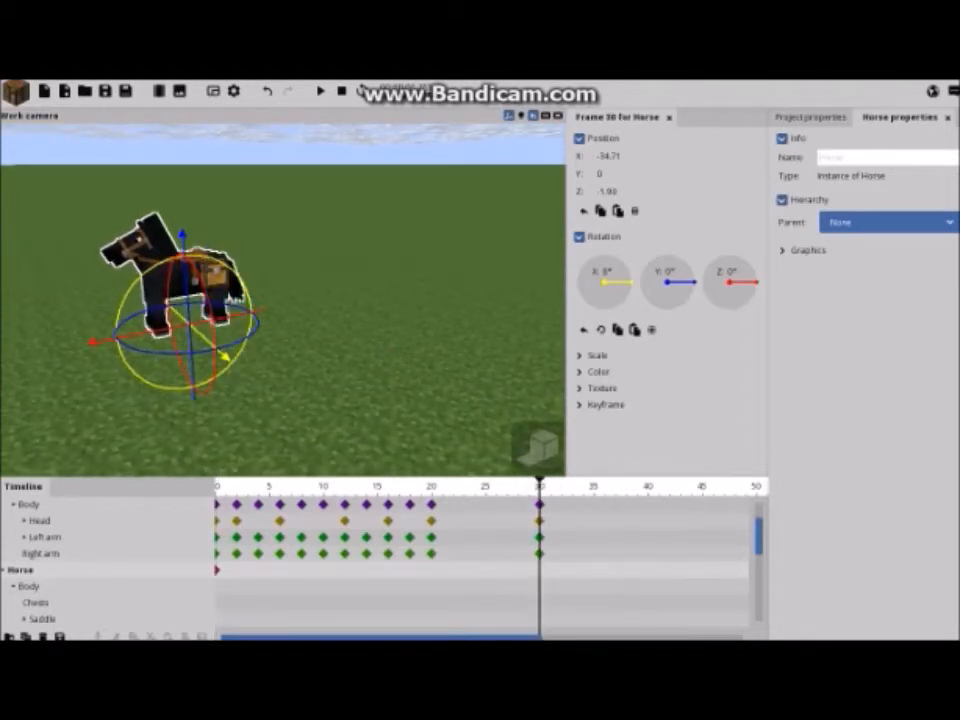
pyautogui.moveTo(539, 486)
pyautogui.mouseDown()
pyautogui.moveTo(216, 486)
pyautogui.moveTo(539, 486)
pyautogui.mouseUp()
pyautogui.click(598, 404)
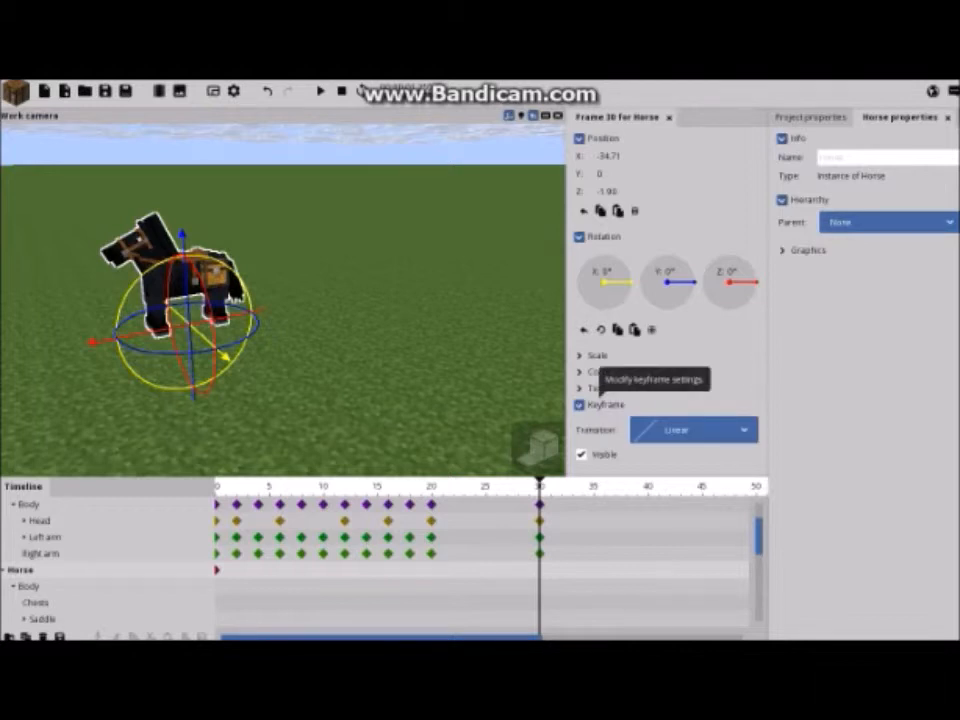
pyautogui.click(581, 454)
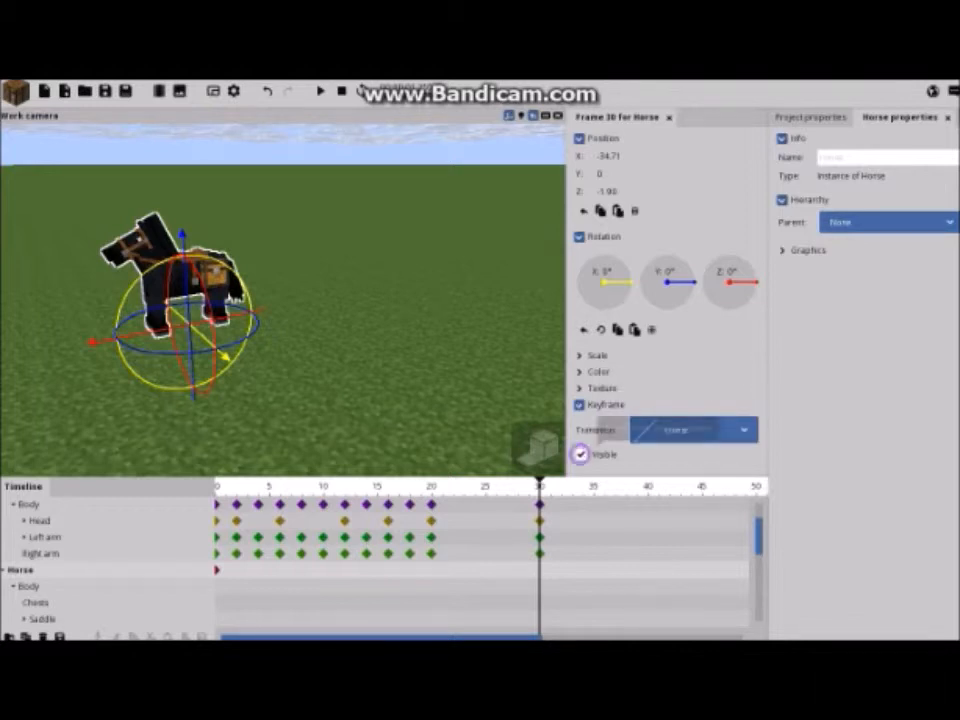
pyautogui.click(581, 454)
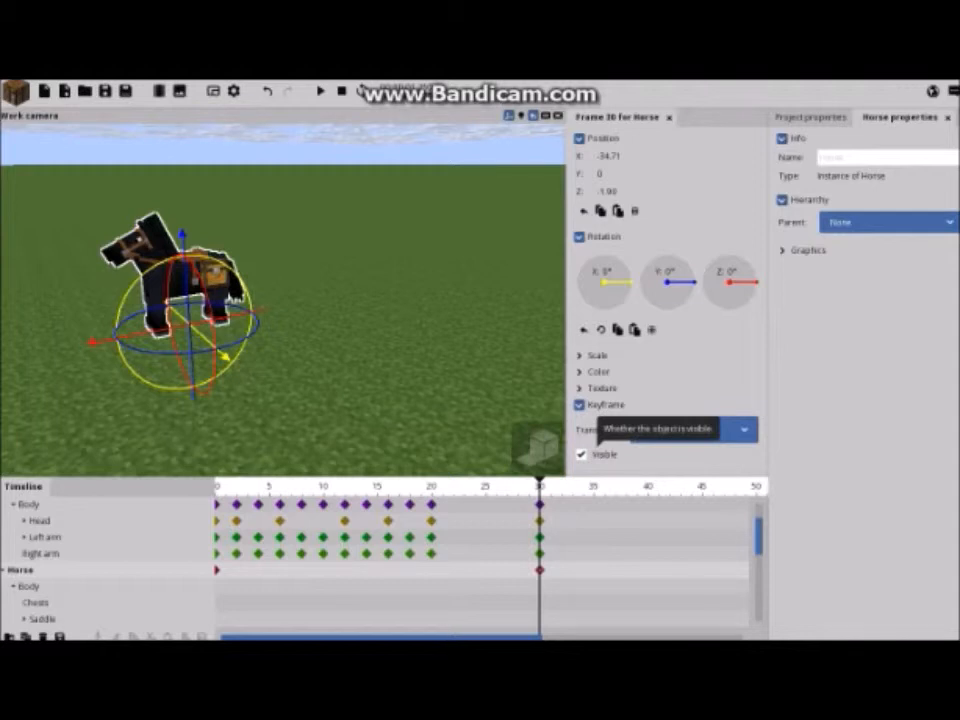
# Check the horse's keyframe at frame 0 and make the horse invisible at its frame 30 keyframe
pyautogui.click(222, 569)
pyautogui.click(217, 569)
pyautogui.click(217, 569)
pyautogui.moveTo(217, 569)
pyautogui.mouseDown()
pyautogui.moveTo(289, 569)
pyautogui.moveTo(214, 569)
pyautogui.mouseUp()
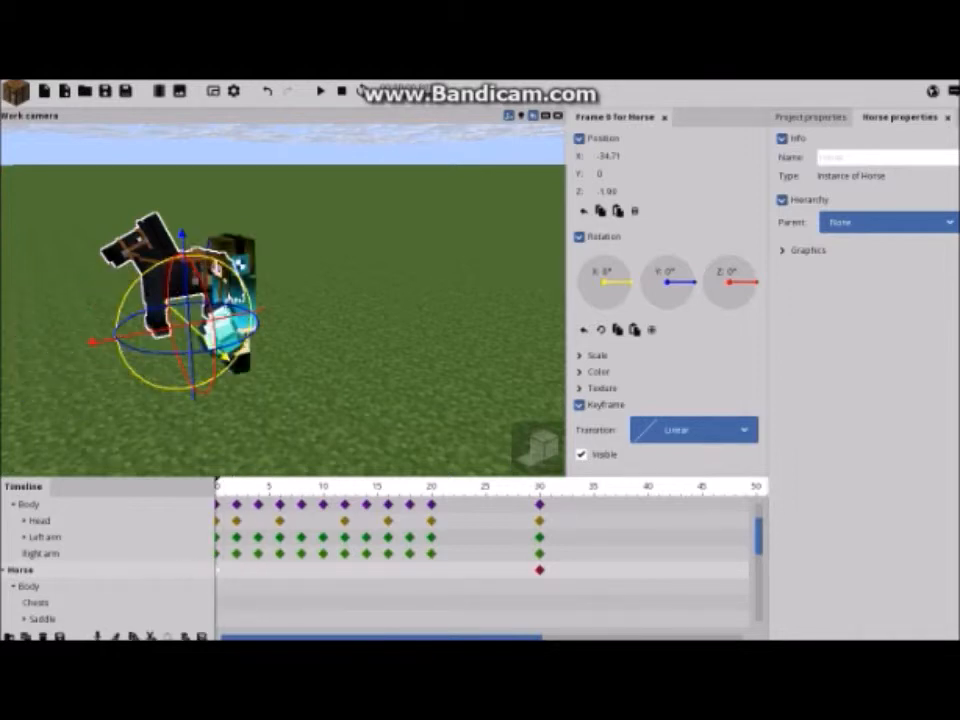
pyautogui.click(539, 569)
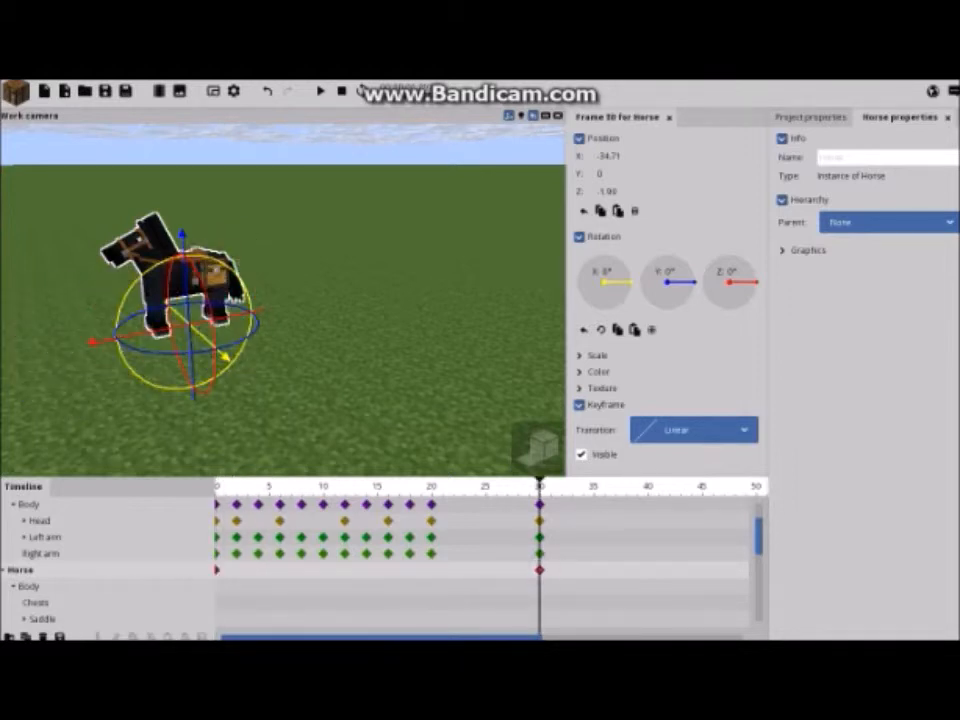
pyautogui.click(581, 454)
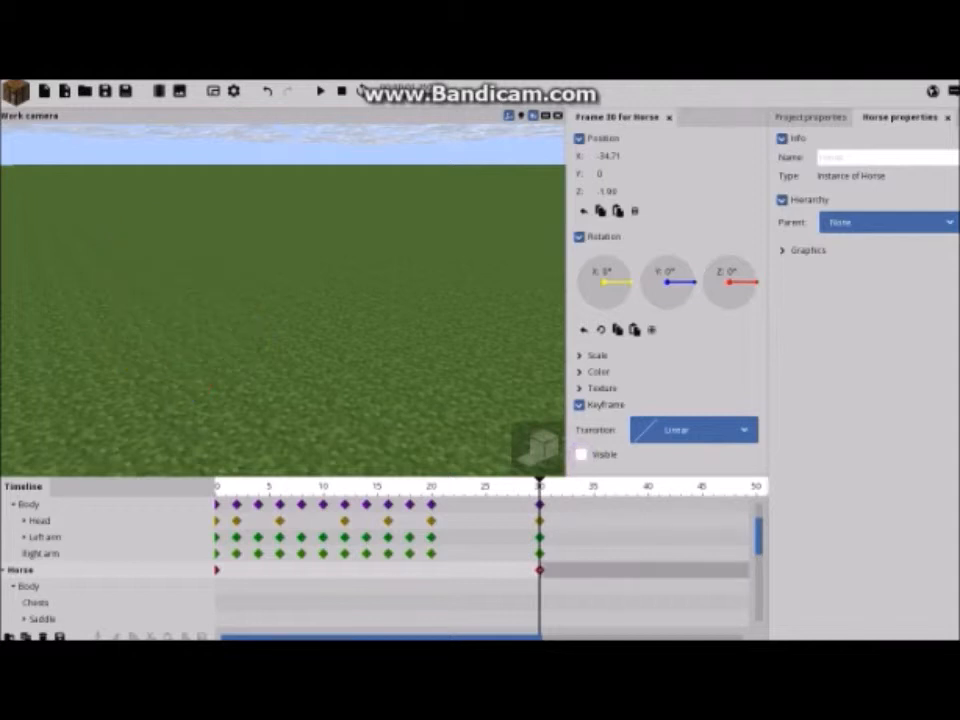
# Play the animation from frame 0 and inspect the scene at frame 40 to check the horse's visibility
pyautogui.moveTo(250, 483); pyautogui.dragTo(216, 483)
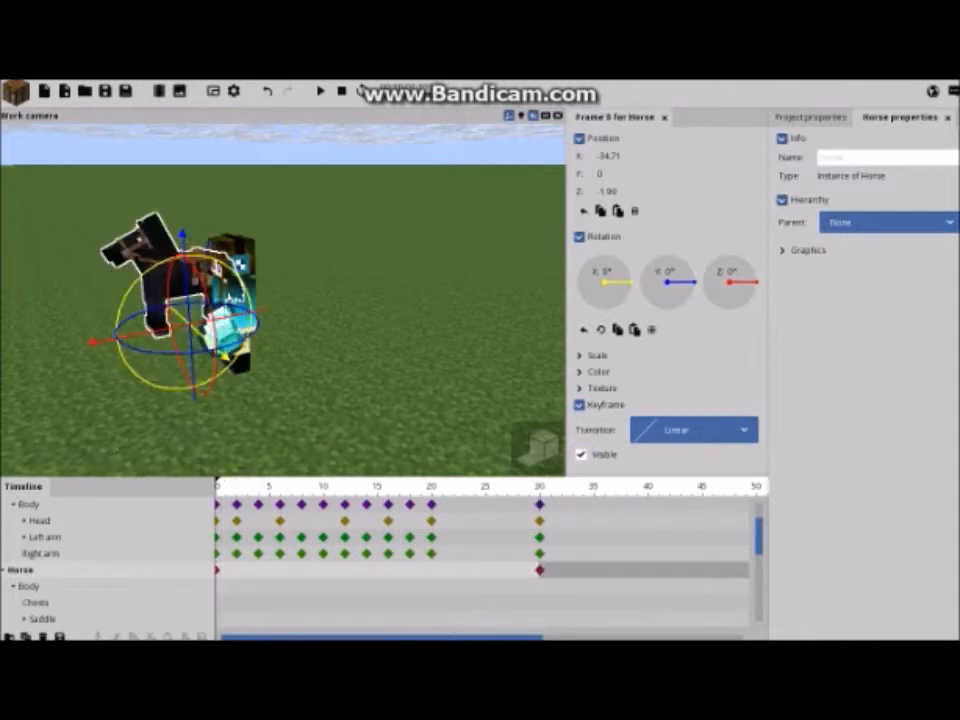
pyautogui.moveTo(459, 349); pyautogui.dragTo(380, 322)
pyautogui.click(429, 345)
pyautogui.press('space')
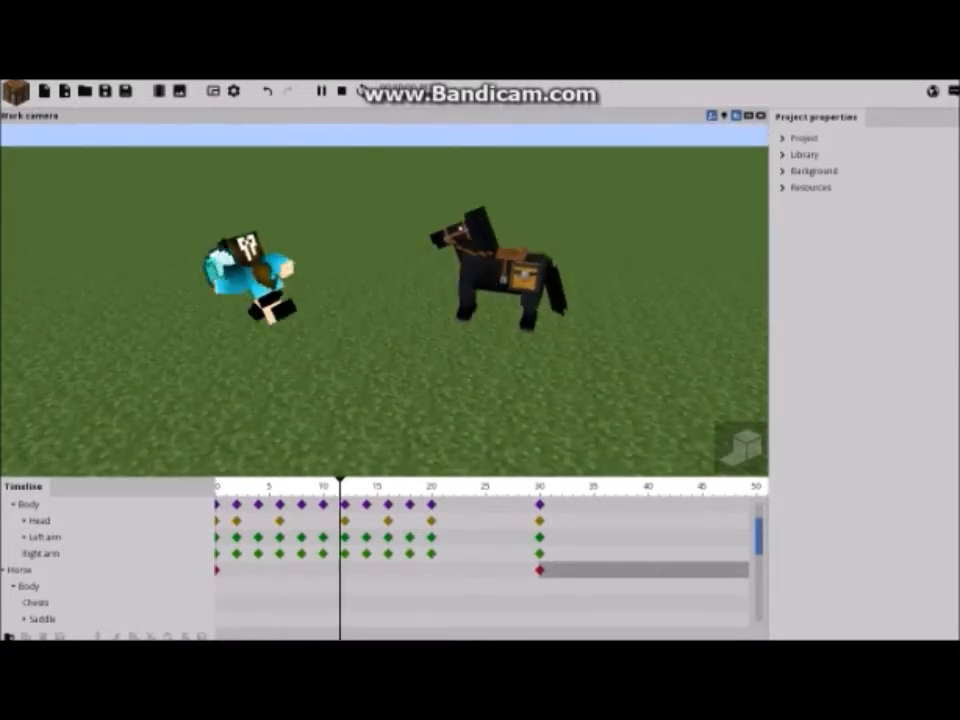
pyautogui.press('space')
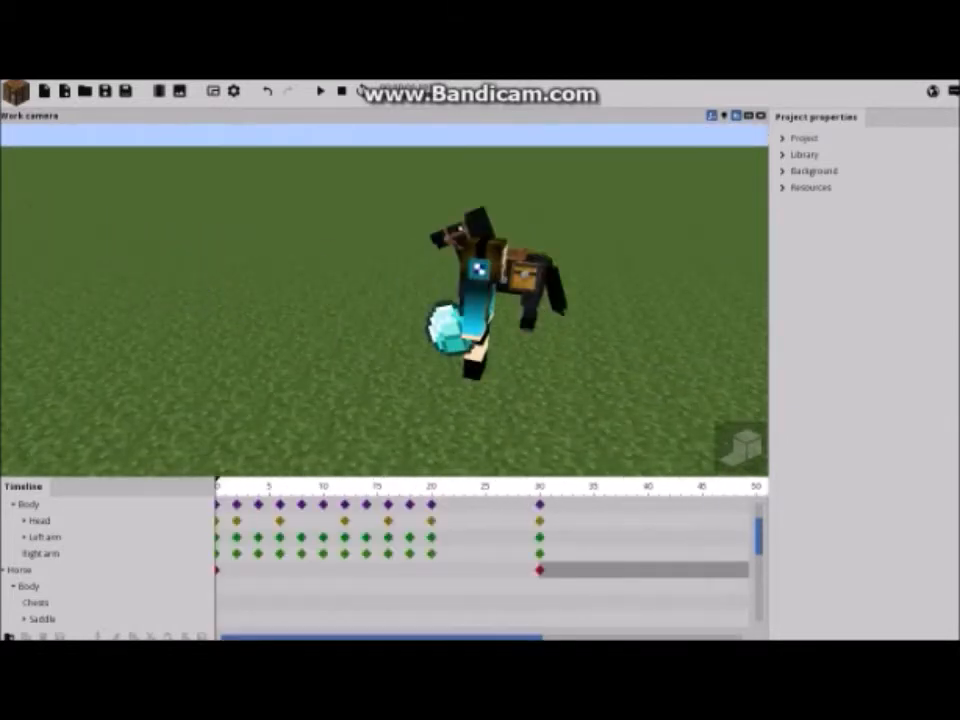
pyautogui.moveTo(531, 634); pyautogui.dragTo(586, 634)
pyautogui.click(560, 485)
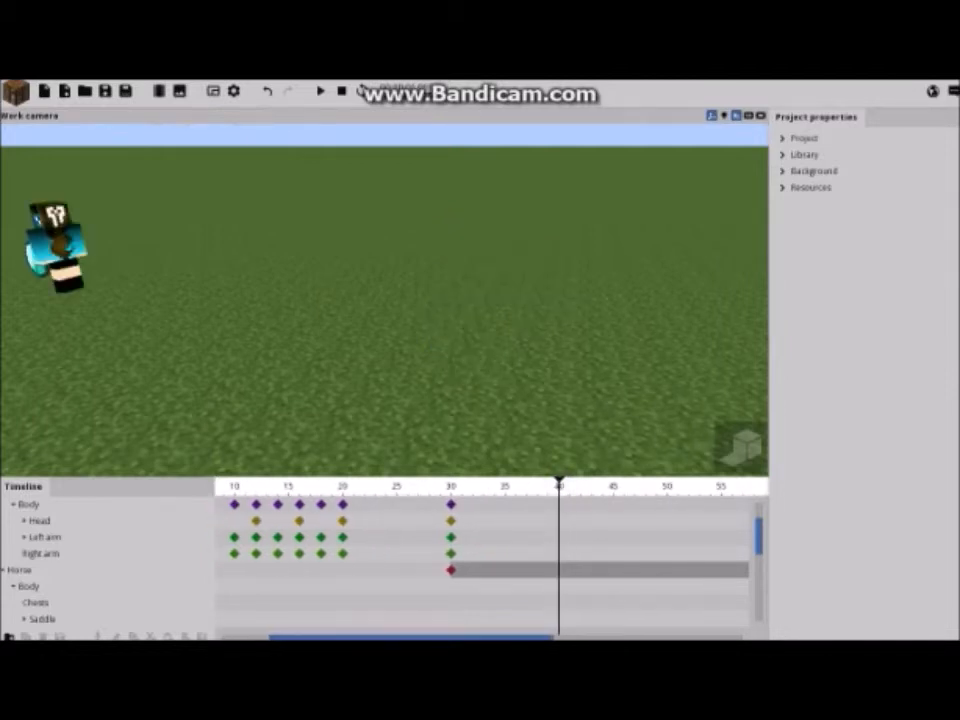
# Open the special block creation options, view the Chest's texture choices and turn its preview
pyautogui.click(15, 92)
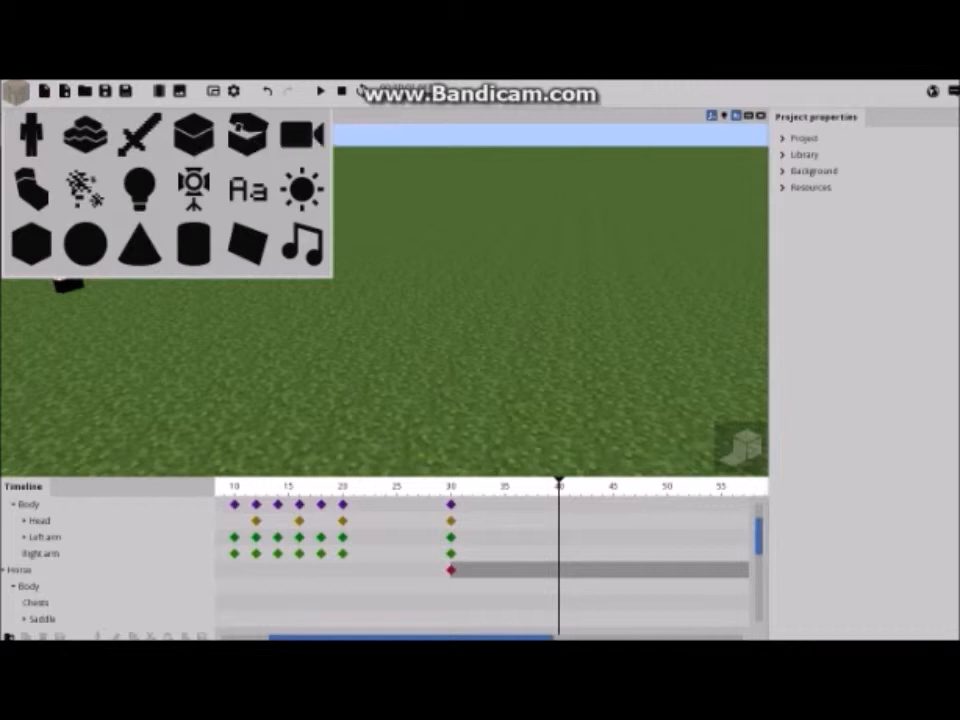
pyautogui.click(247, 130)
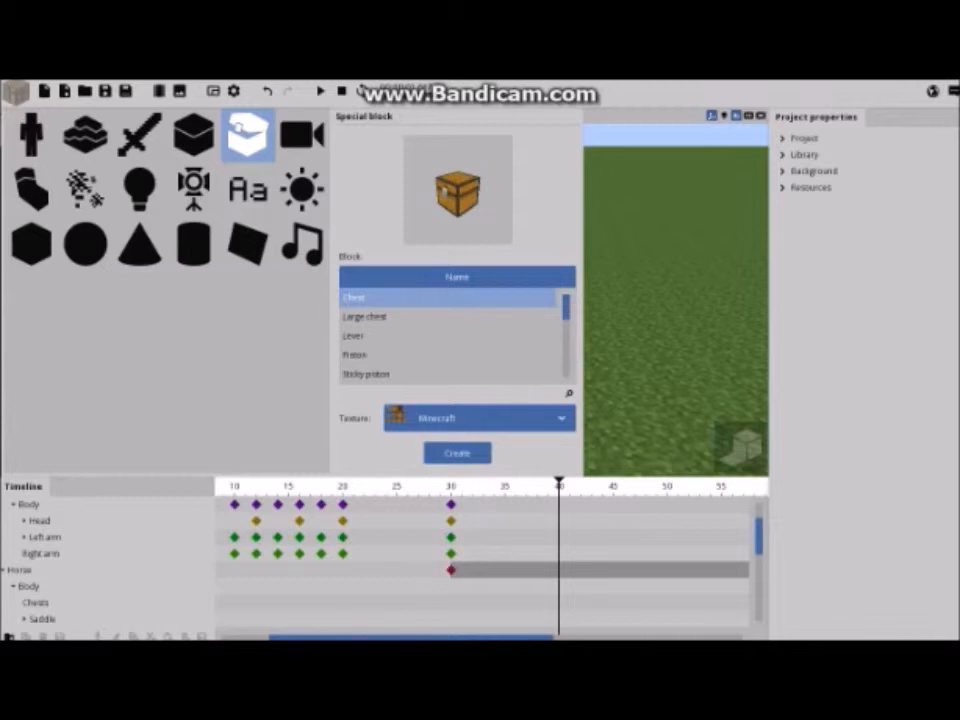
pyautogui.click(491, 414)
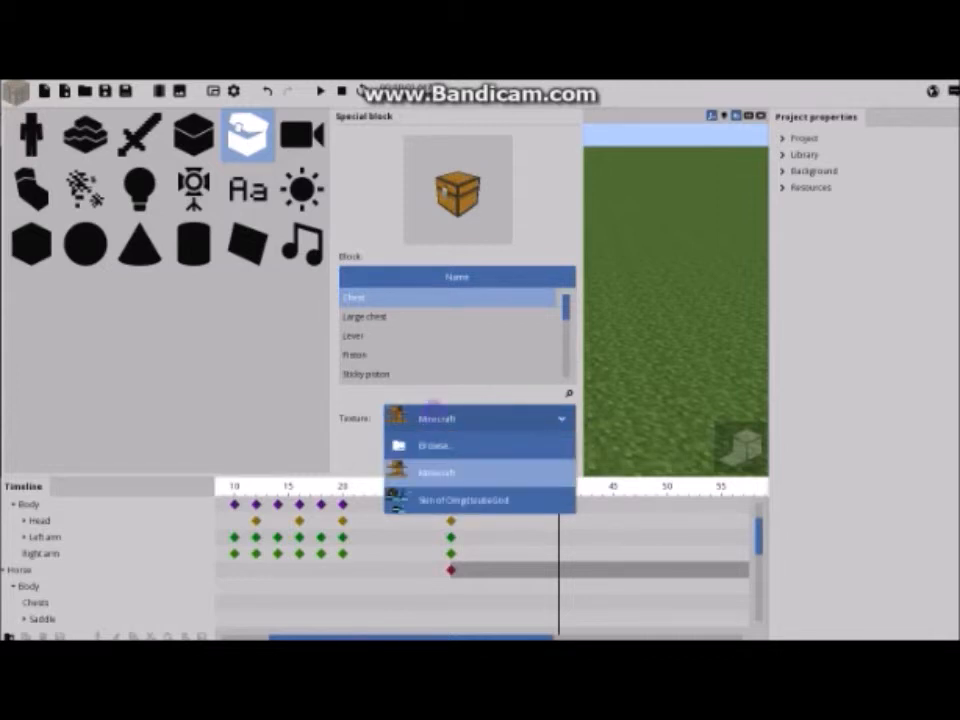
pyautogui.click(354, 399)
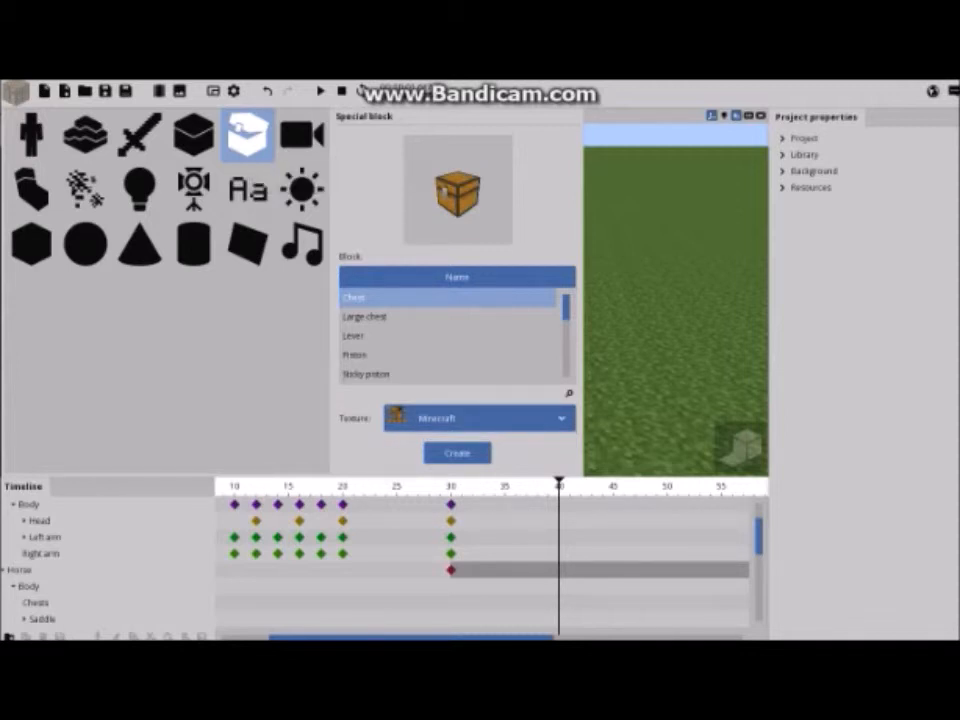
pyautogui.moveTo(566, 312); pyautogui.dragTo(566, 306)
pyautogui.moveTo(470, 195)
pyautogui.mouseDown()
pyautogui.moveTo(464, 225)
pyautogui.moveTo(457, 189)
pyautogui.mouseUp()
pyautogui.moveTo(565, 306); pyautogui.dragTo(565, 304)
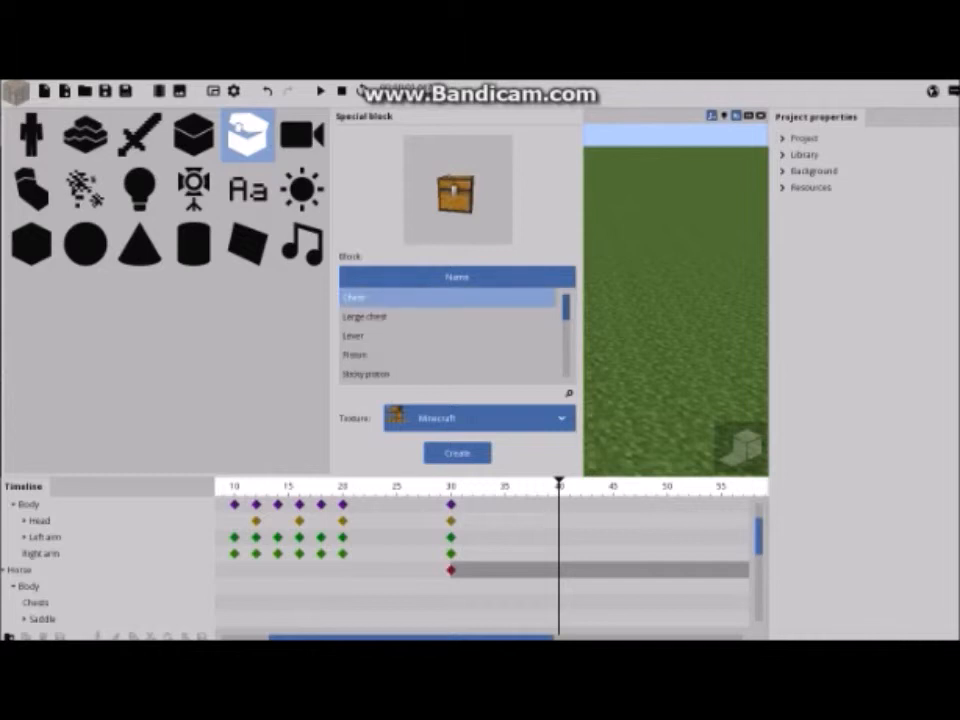
# Preview the available special blocks one by one, from Large chest through Armor stand
pyautogui.click(493, 317)
pyautogui.click(447, 336)
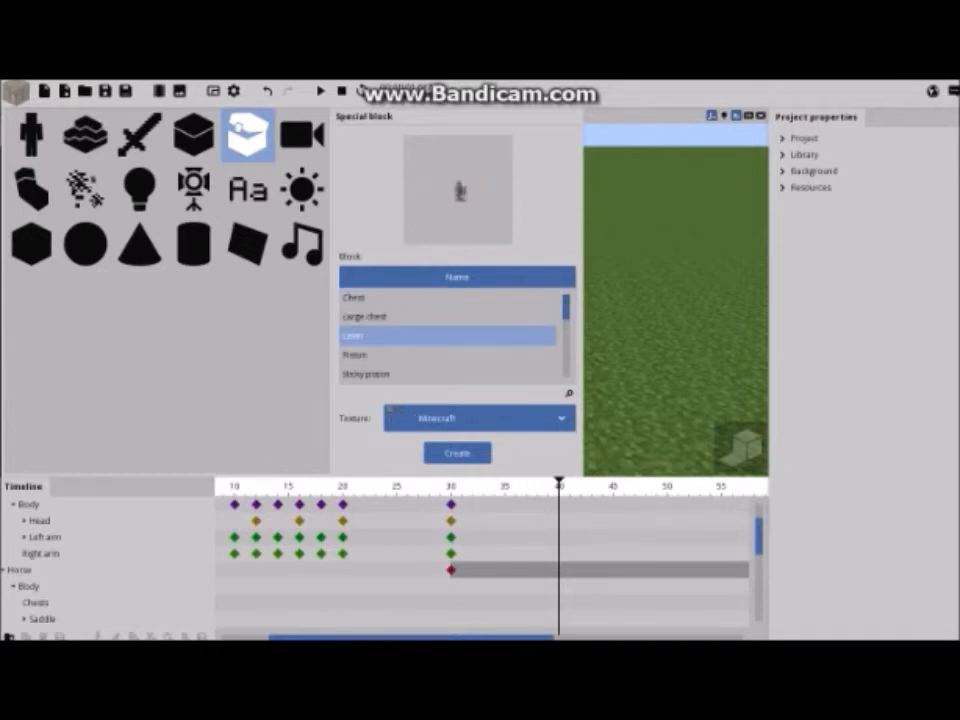
pyautogui.click(471, 353)
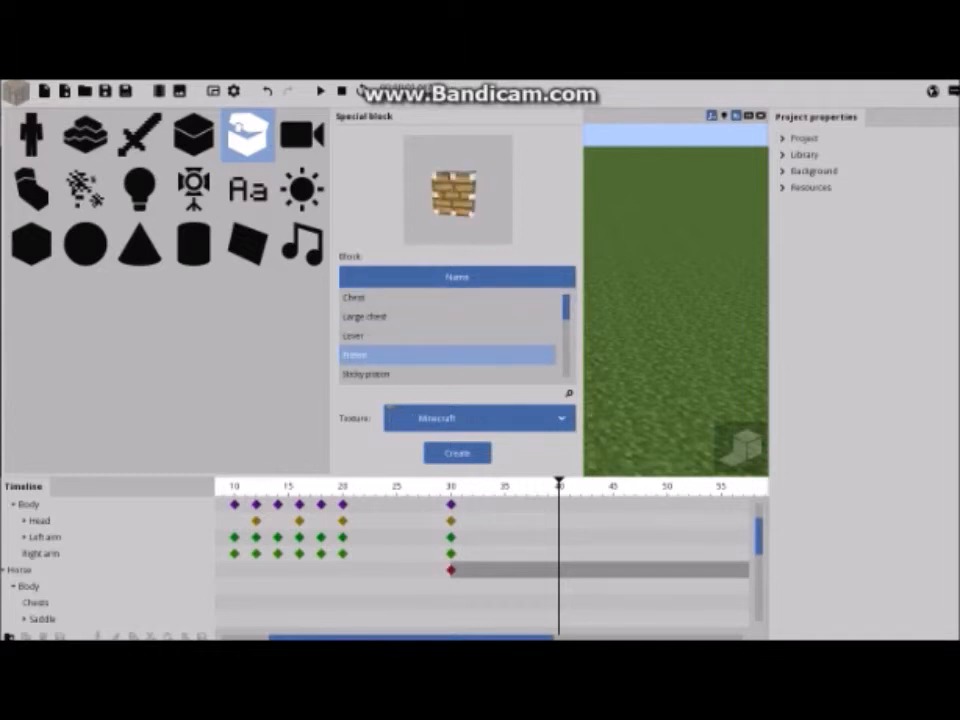
pyautogui.click(470, 372)
pyautogui.scroll(-4, 450, 335)
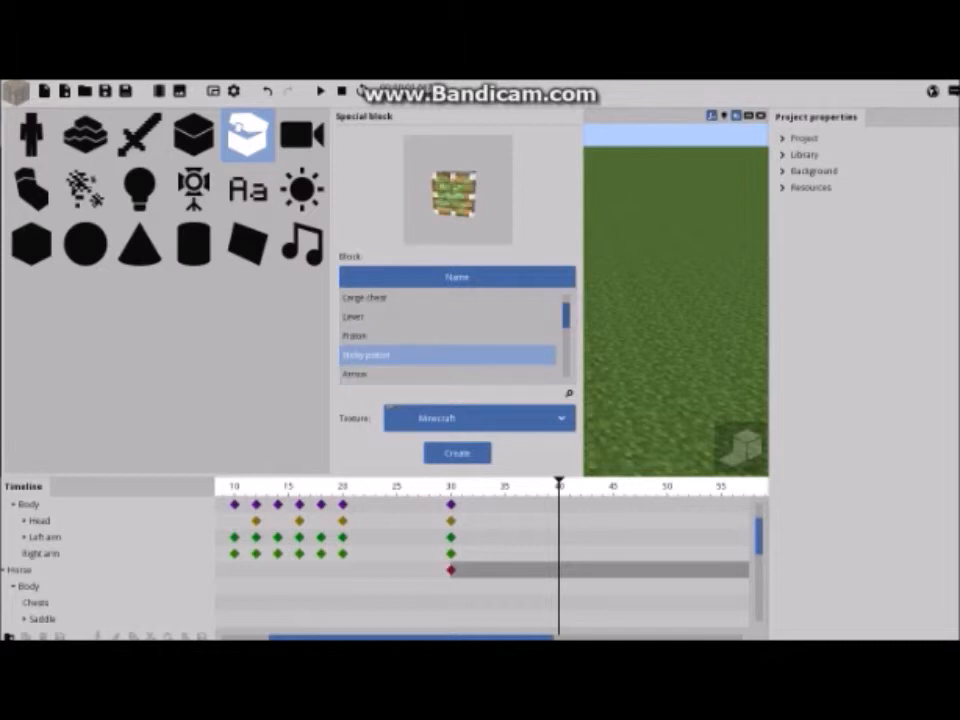
pyautogui.click(482, 313)
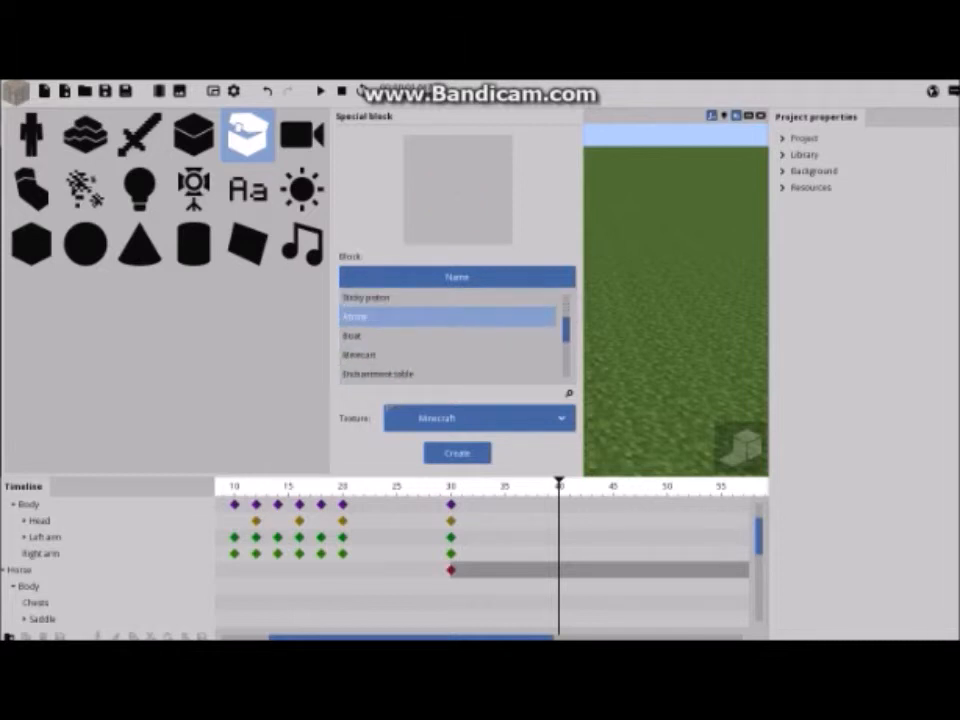
pyautogui.click(454, 336)
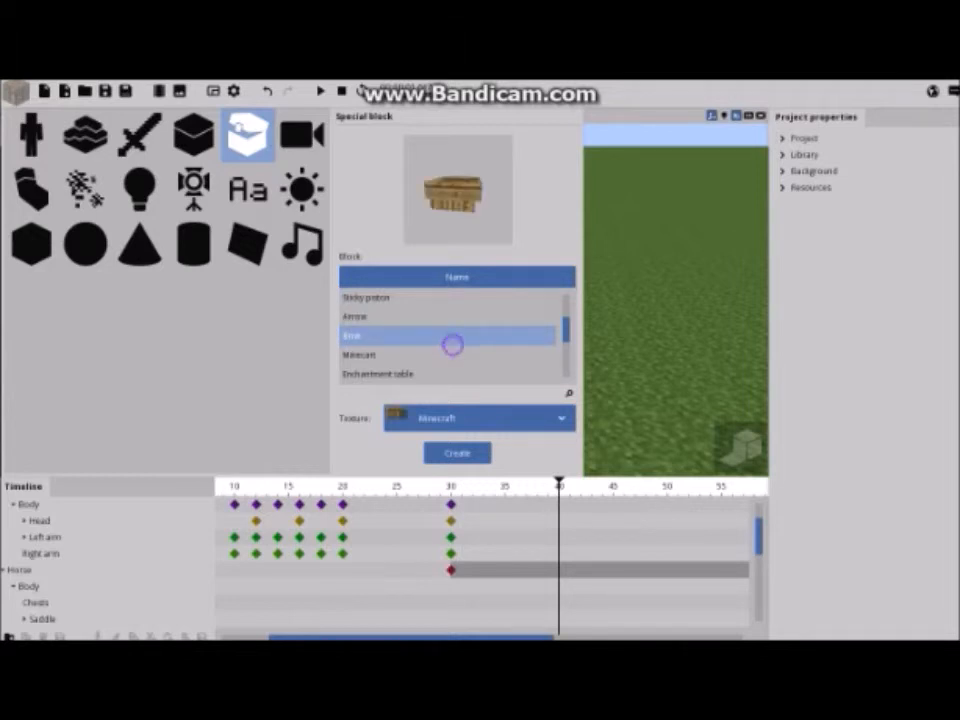
pyautogui.click(449, 355)
pyautogui.click(444, 374)
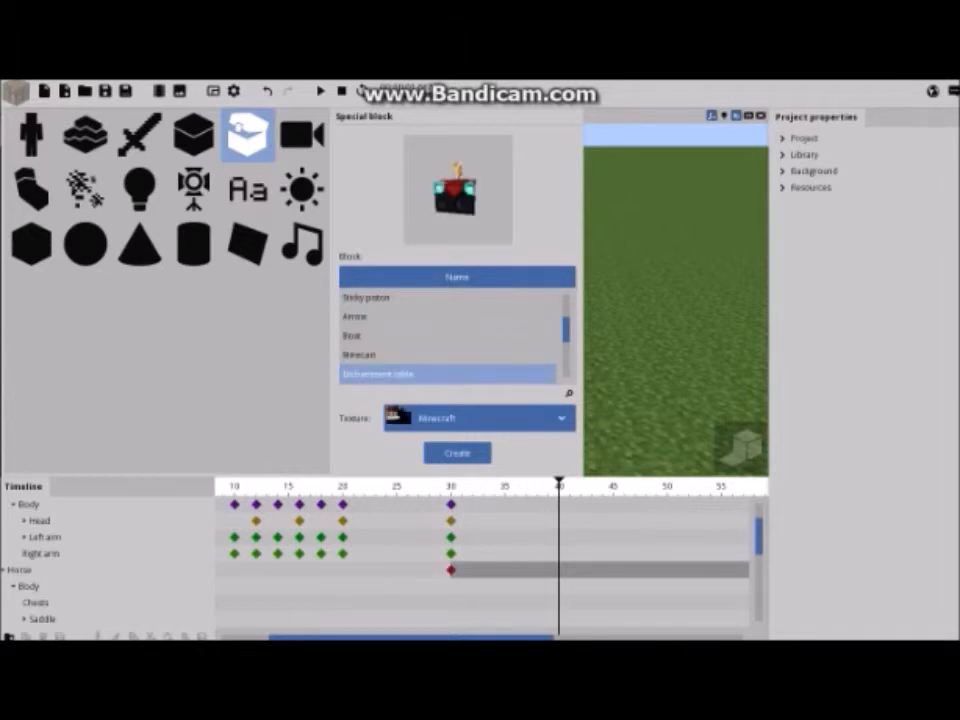
pyautogui.scroll(-2, 450, 335)
pyautogui.scroll(2, 450, 335)
pyautogui.click(446, 316)
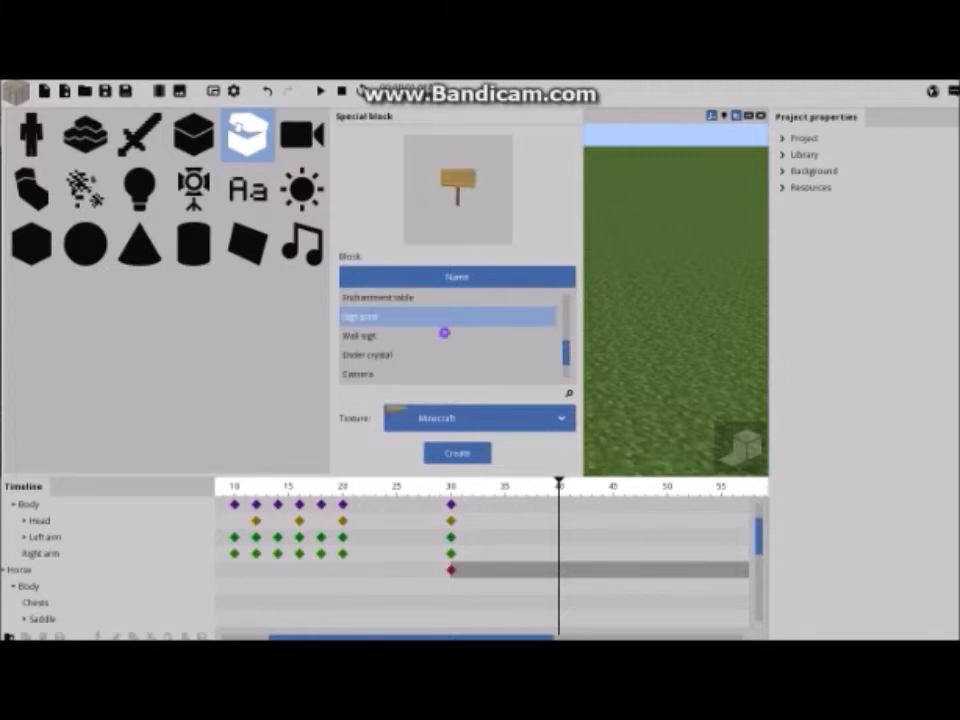
pyautogui.click(440, 337)
pyautogui.click(436, 355)
pyautogui.click(431, 373)
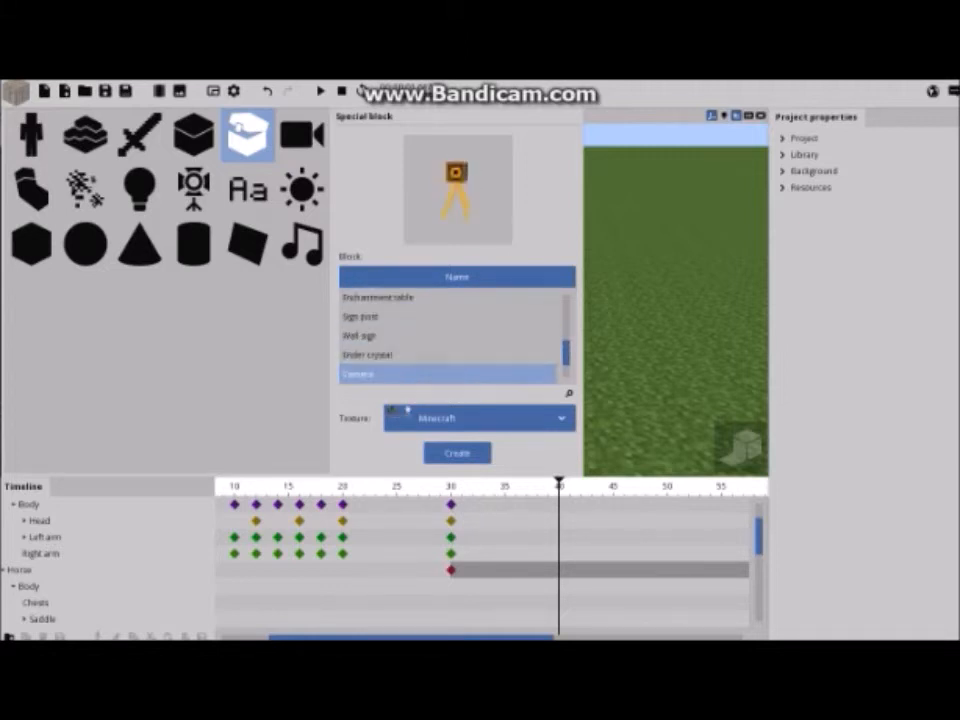
pyautogui.scroll(-2, 476, 339)
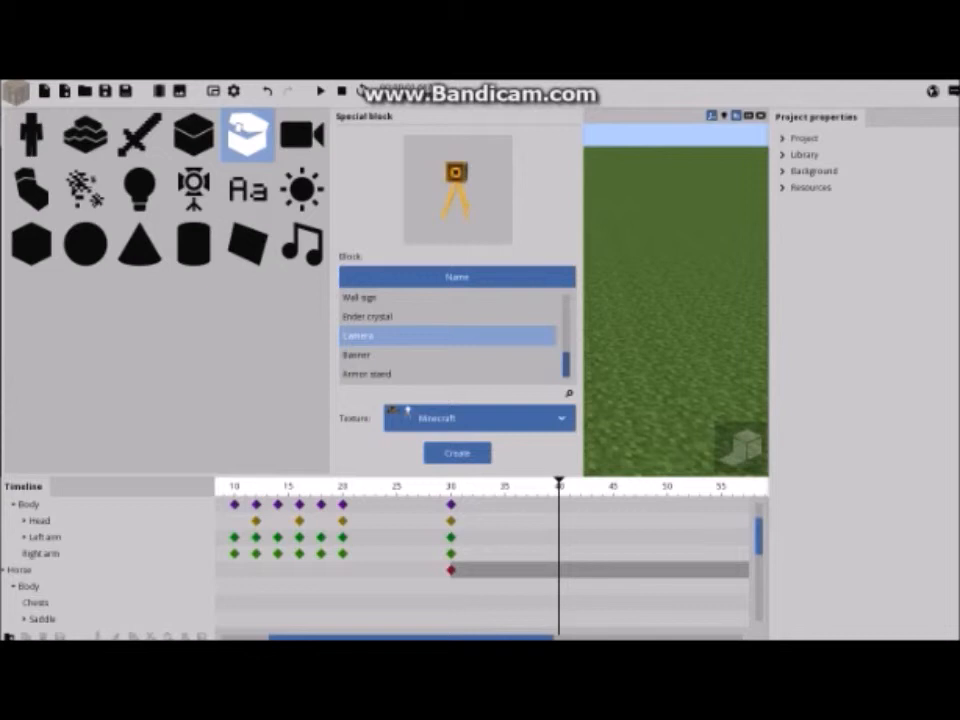
pyautogui.click(476, 354)
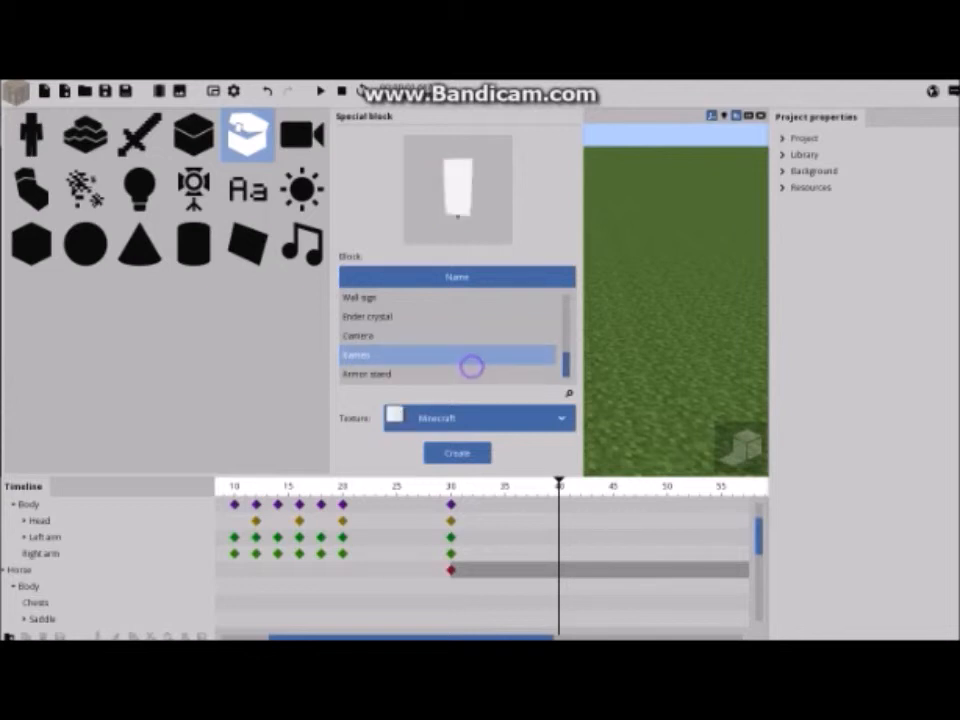
pyautogui.click(471, 373)
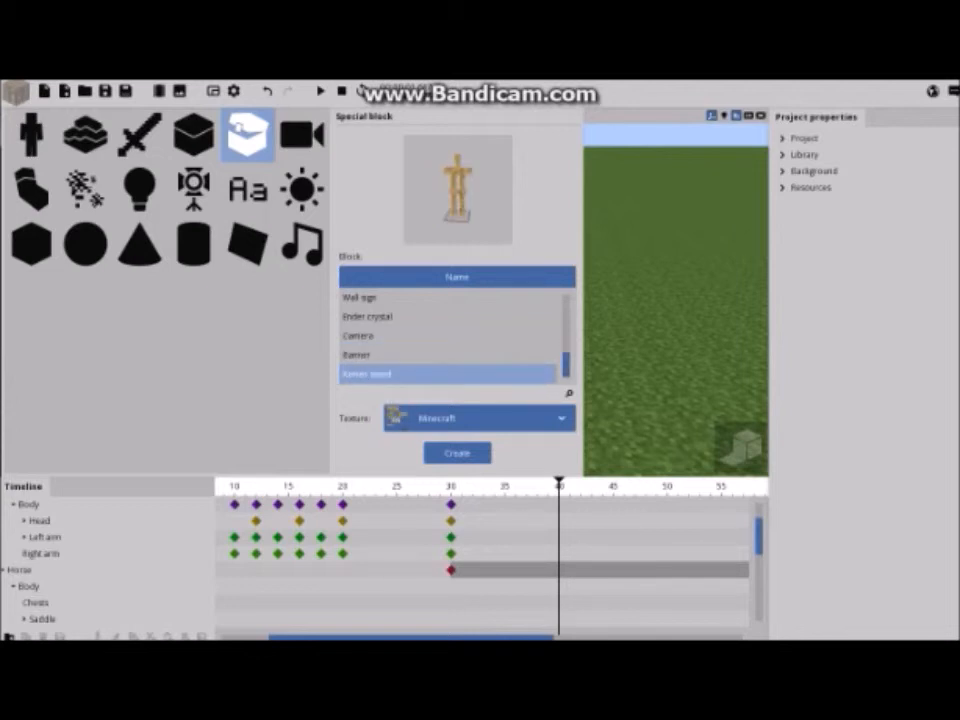
pyautogui.scroll(5, 566, 364)
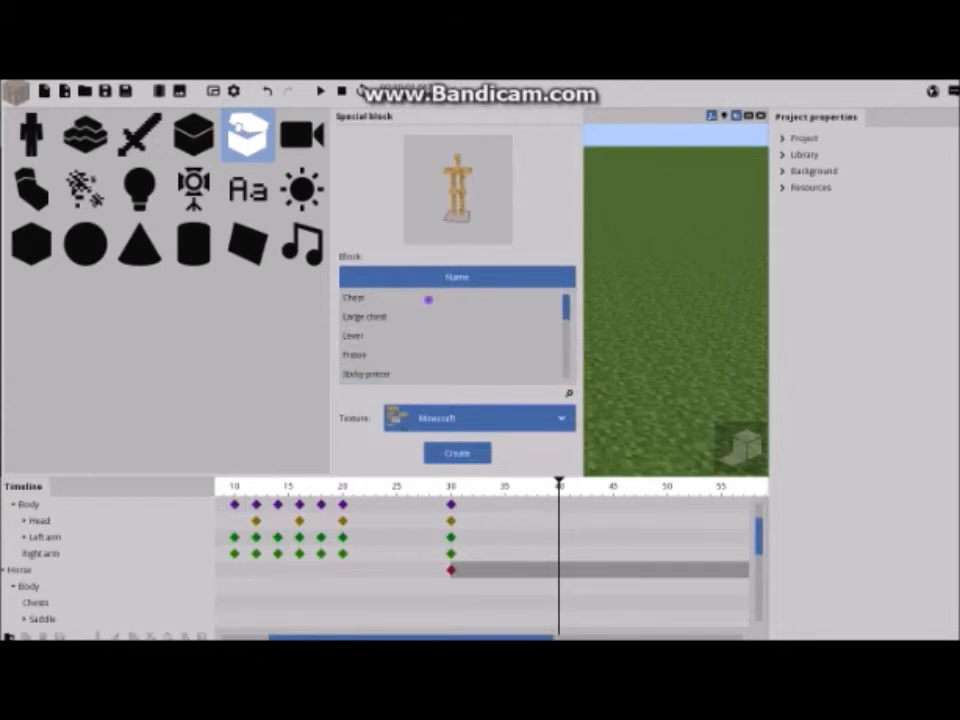
# Create a Chest special block with the Minecraft texture
pyautogui.click(428, 299)
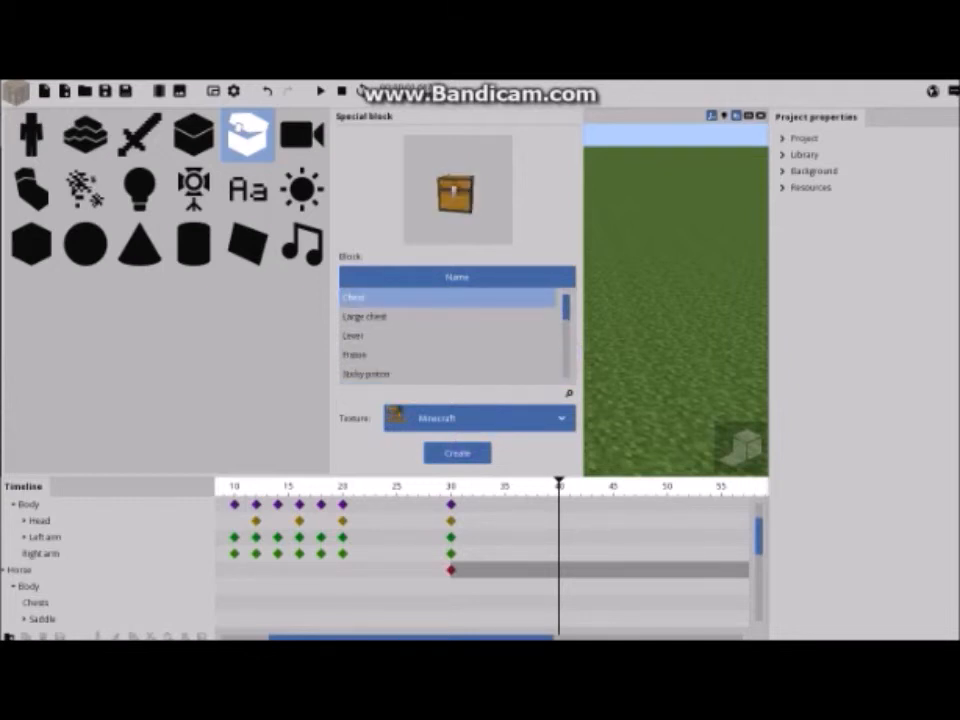
pyautogui.click(462, 450)
pyautogui.moveTo(493, 399); pyautogui.dragTo(525, 415)
pyautogui.moveTo(450, 364); pyautogui.dragTo(410, 350)
pyautogui.moveTo(416, 634); pyautogui.dragTo(369, 634)
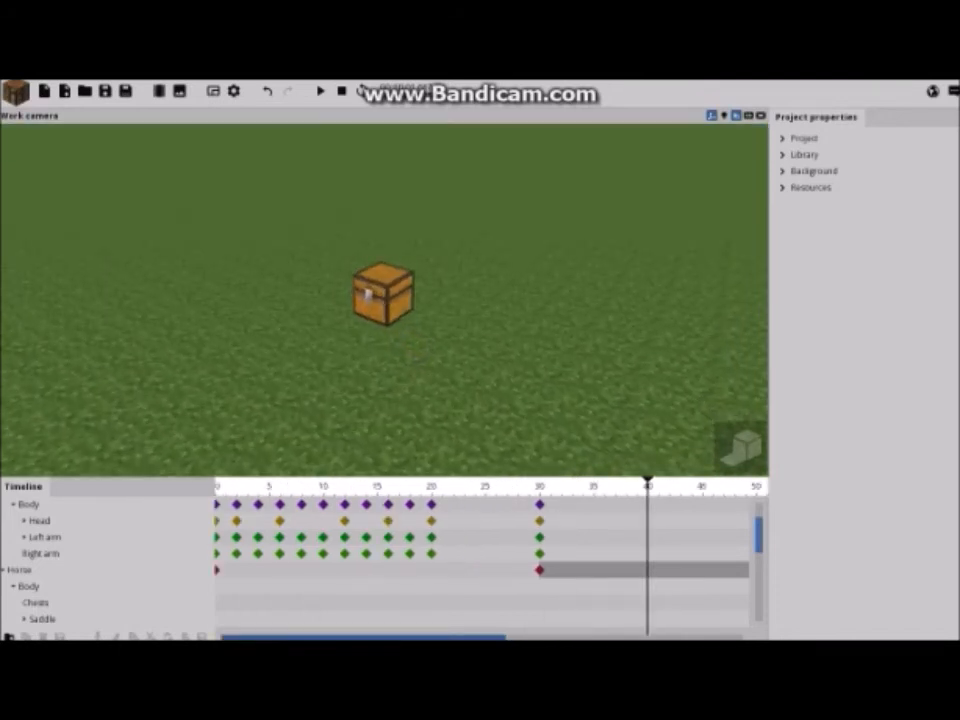
# At frame 0, turn the chest to about -0.44° on Y and tilt its top to about -6.28° on X
pyautogui.click(228, 491)
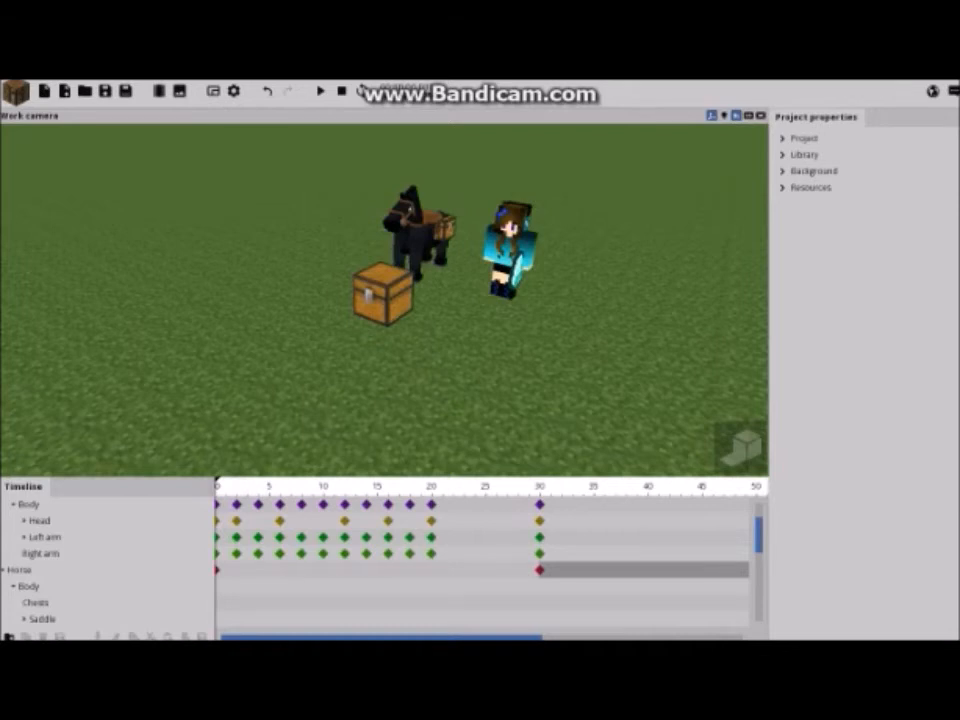
pyautogui.click(383, 296)
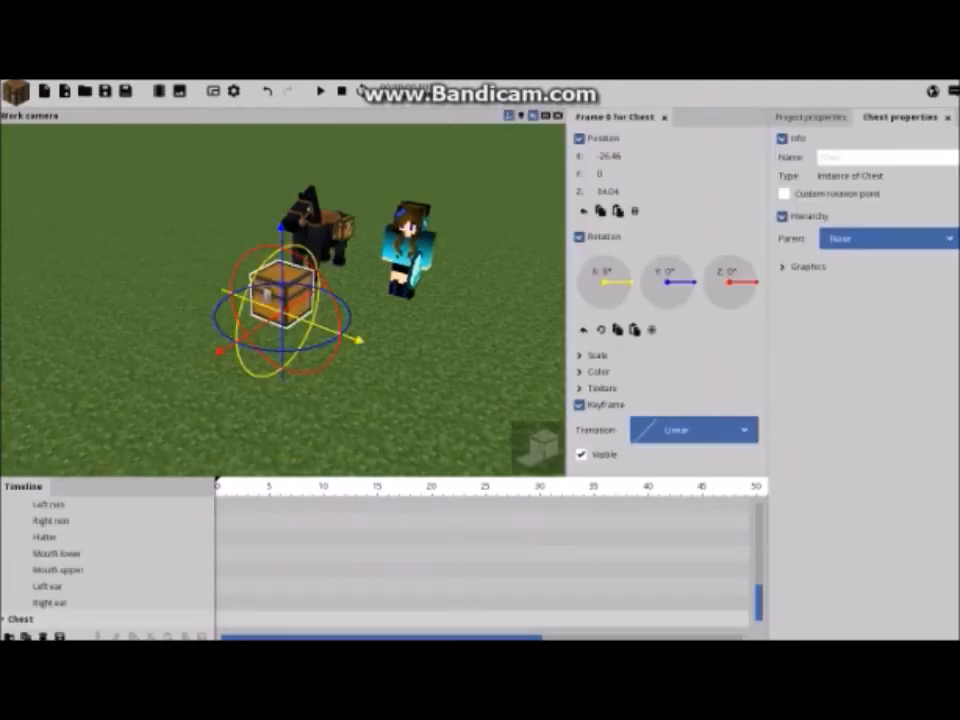
pyautogui.moveTo(298, 285); pyautogui.dragTo(303, 285)
pyautogui.click(288, 272)
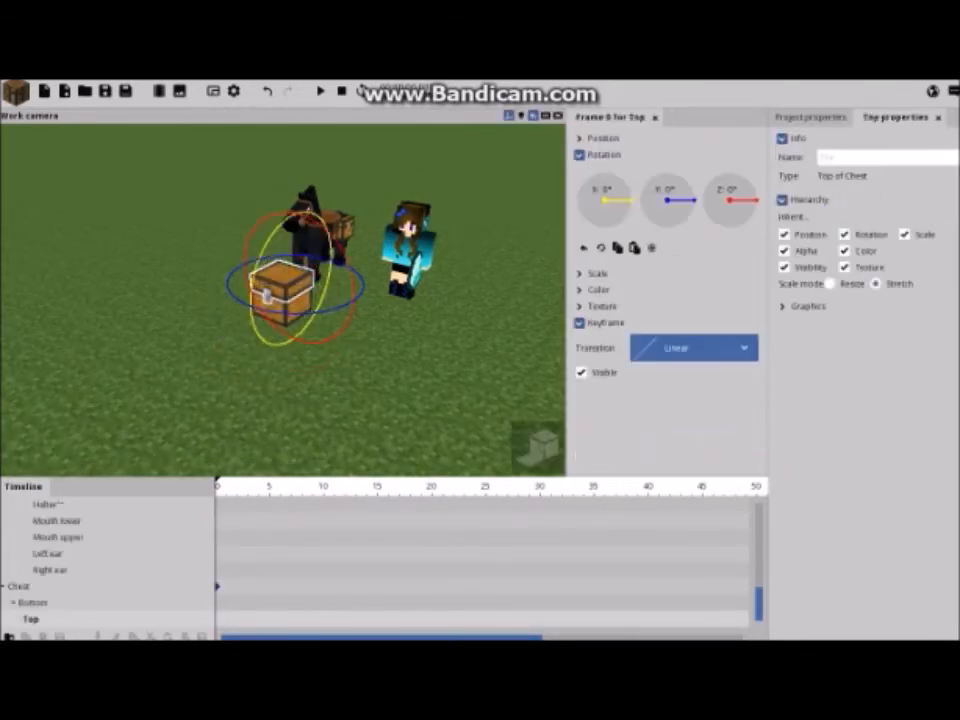
pyautogui.moveTo(283, 218); pyautogui.dragTo(290, 214)
# At frame 2, open the chest's top to about -34° on X and scrub back to frame 0
pyautogui.click(236, 487)
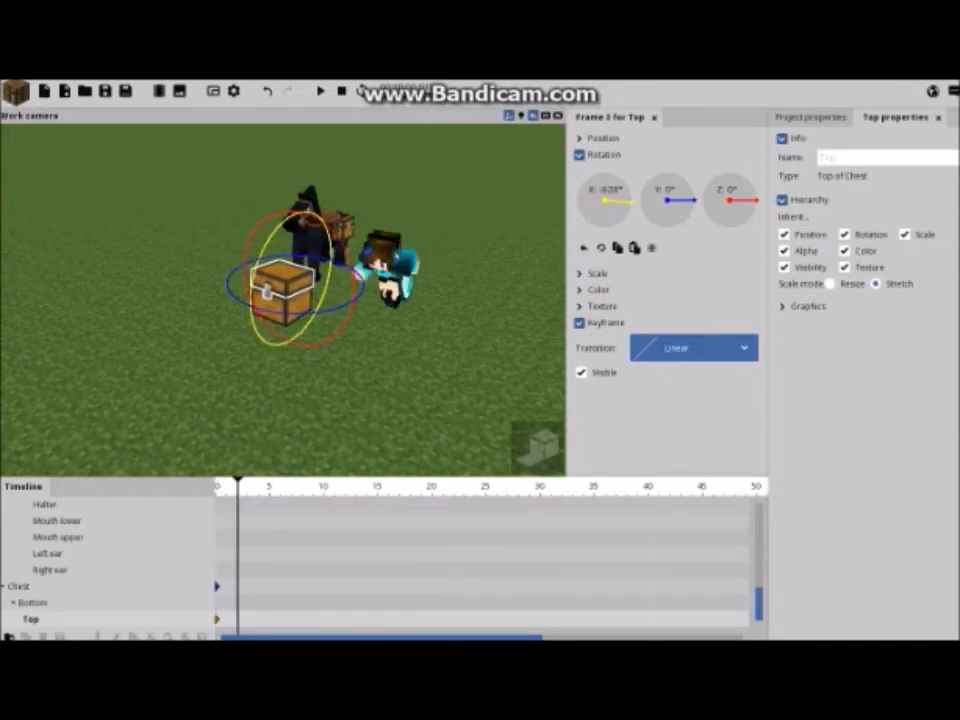
pyautogui.moveTo(287, 216); pyautogui.dragTo(306, 199)
pyautogui.click(261, 487)
pyautogui.moveTo(259, 487); pyautogui.dragTo(216, 487)
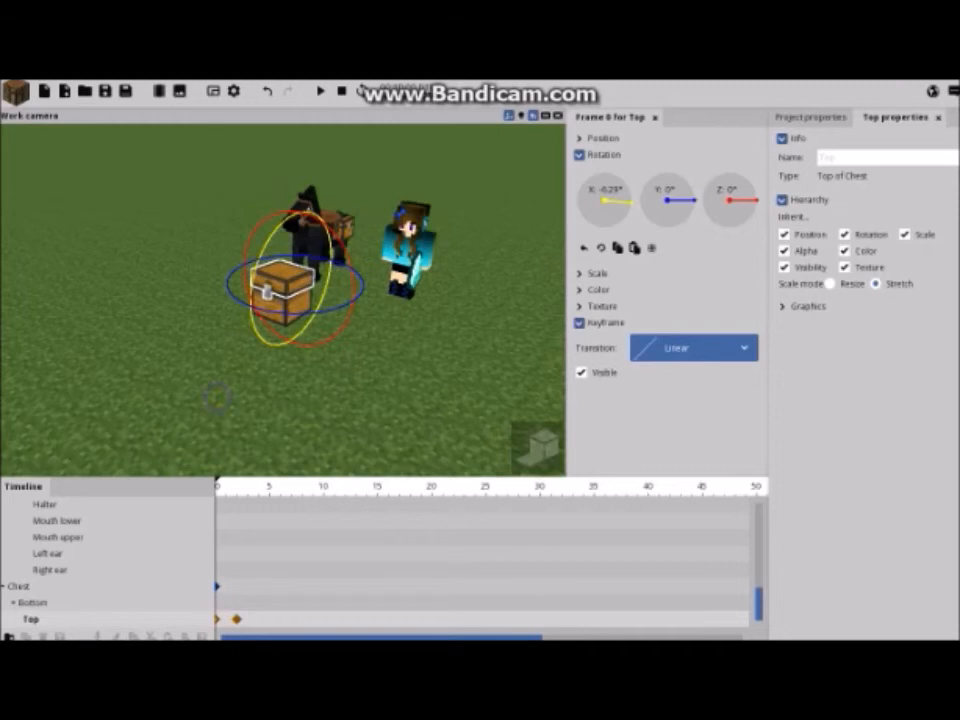
# Deselect the chest's top and play the animation to check the lid's opening motion
pyautogui.click(217, 397)
pyautogui.press('space')
pyautogui.press('space')
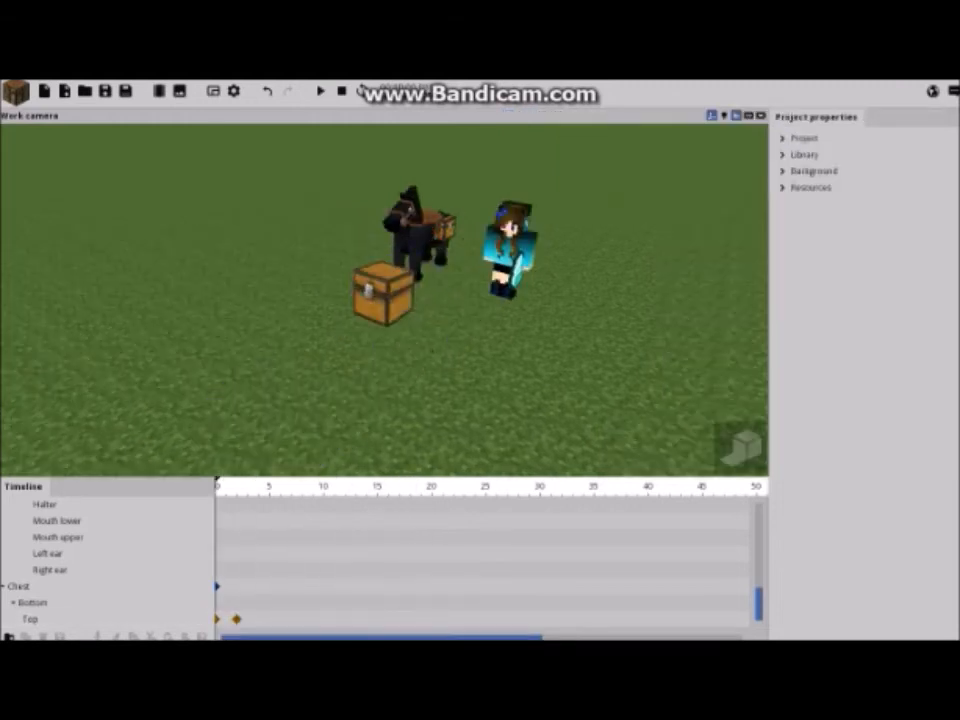
# Shift the chest top's two keyframes to frames 1 and 3, and set its X rotation to 0° with the playhead at frame 0
pyautogui.click(390, 272)
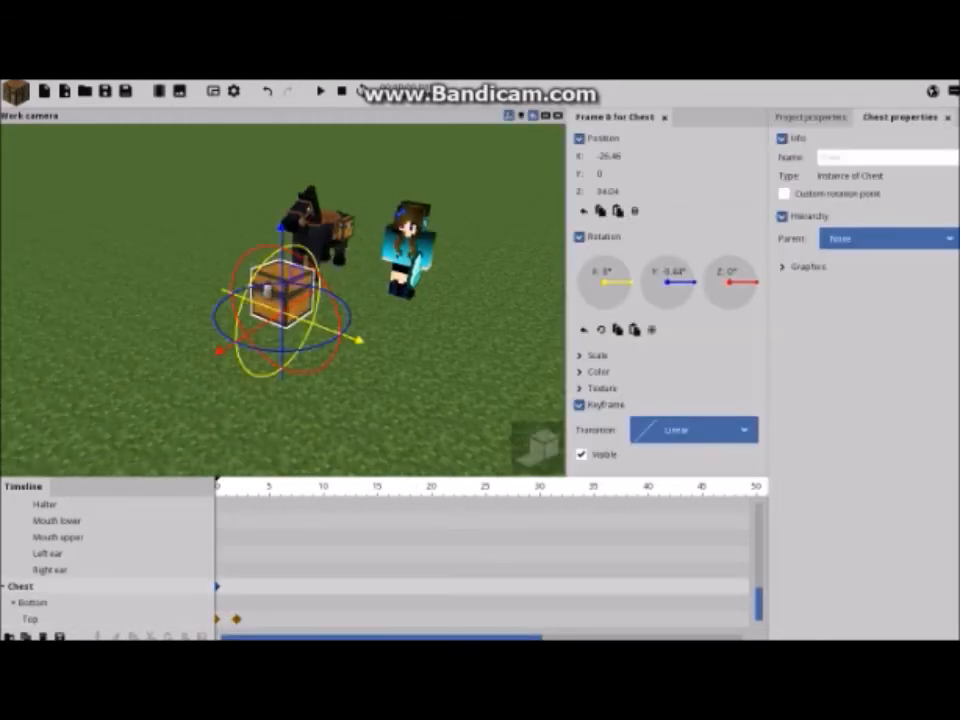
pyautogui.moveTo(236, 619)
pyautogui.mouseDown()
pyautogui.moveTo(258, 619)
pyautogui.moveTo(218, 619)
pyautogui.moveTo(248, 619)
pyautogui.mouseUp()
pyautogui.click(258, 619)
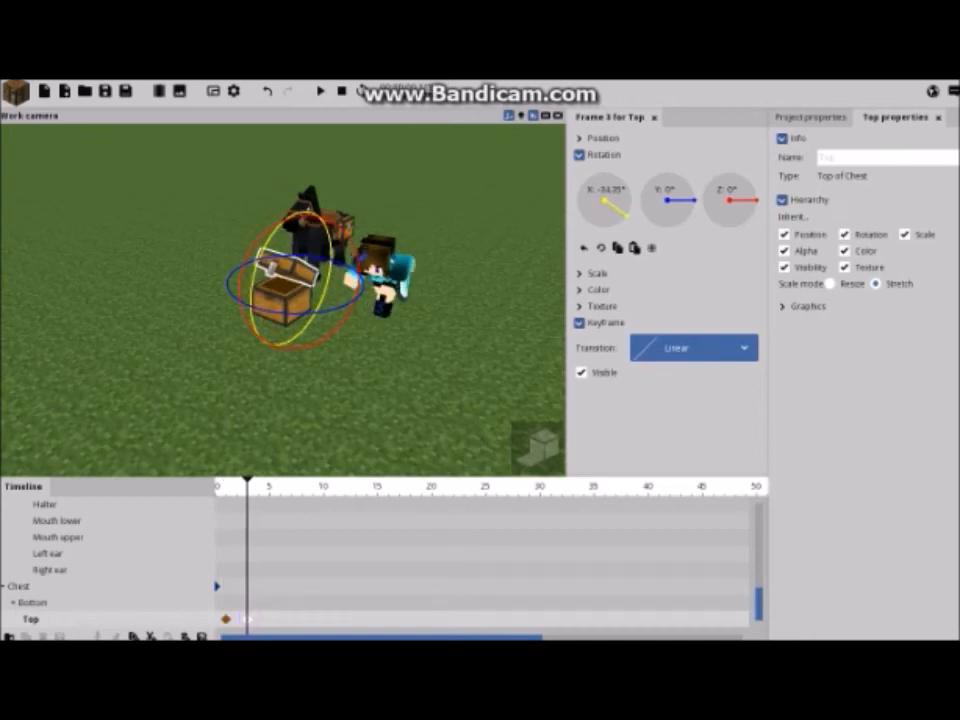
pyautogui.click(220, 486)
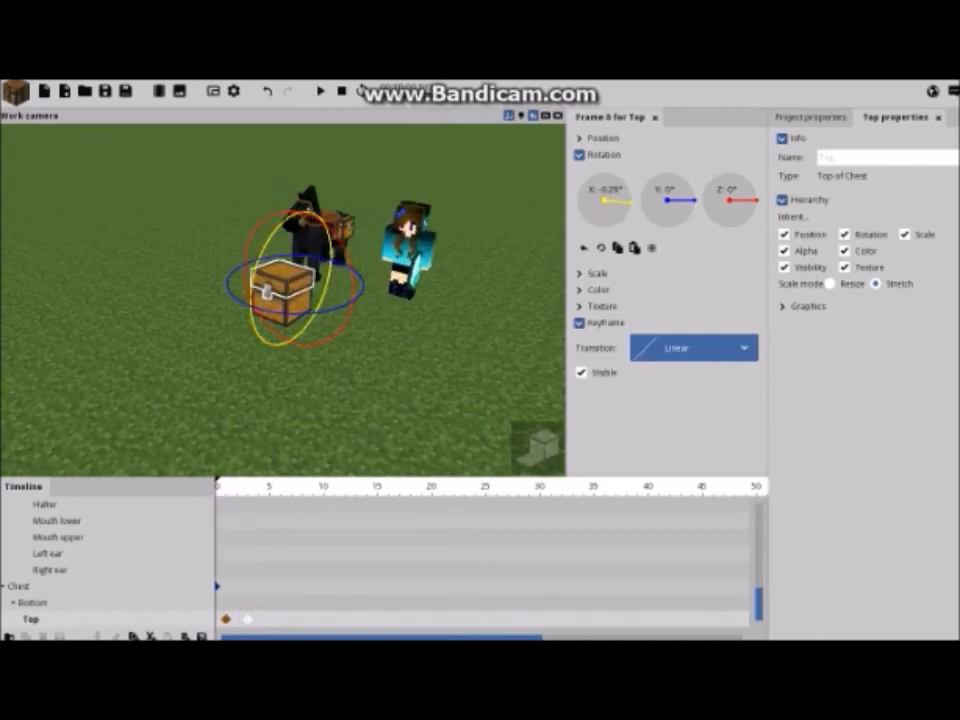
pyautogui.moveTo(628, 203); pyautogui.dragTo(632, 200)
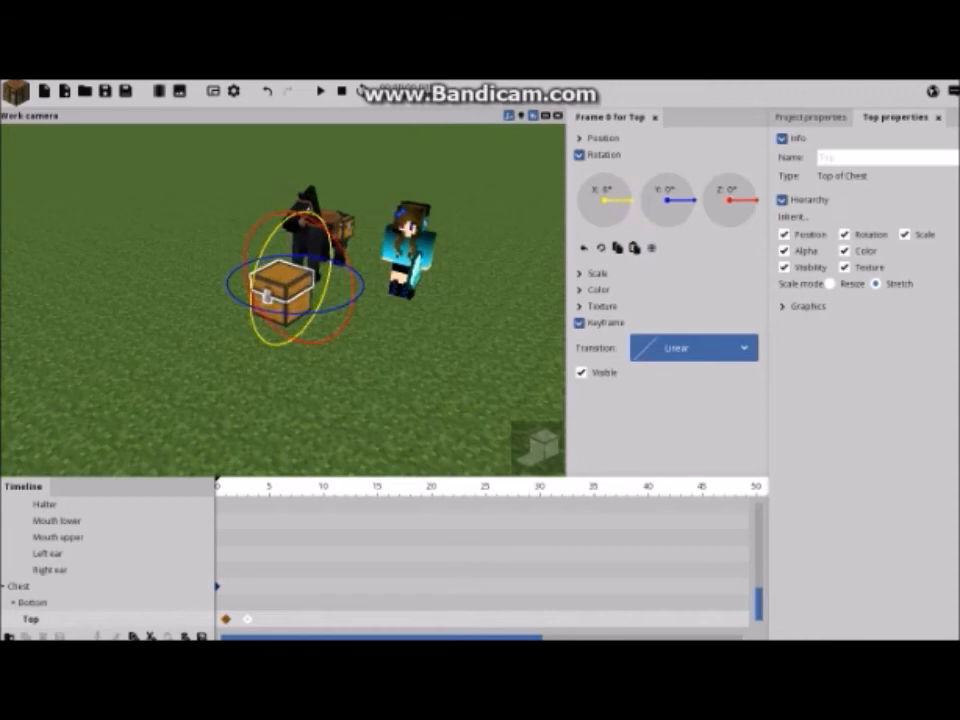
# Play the animation twice from frame 0 to review the retimed chest opening
pyautogui.press('space')
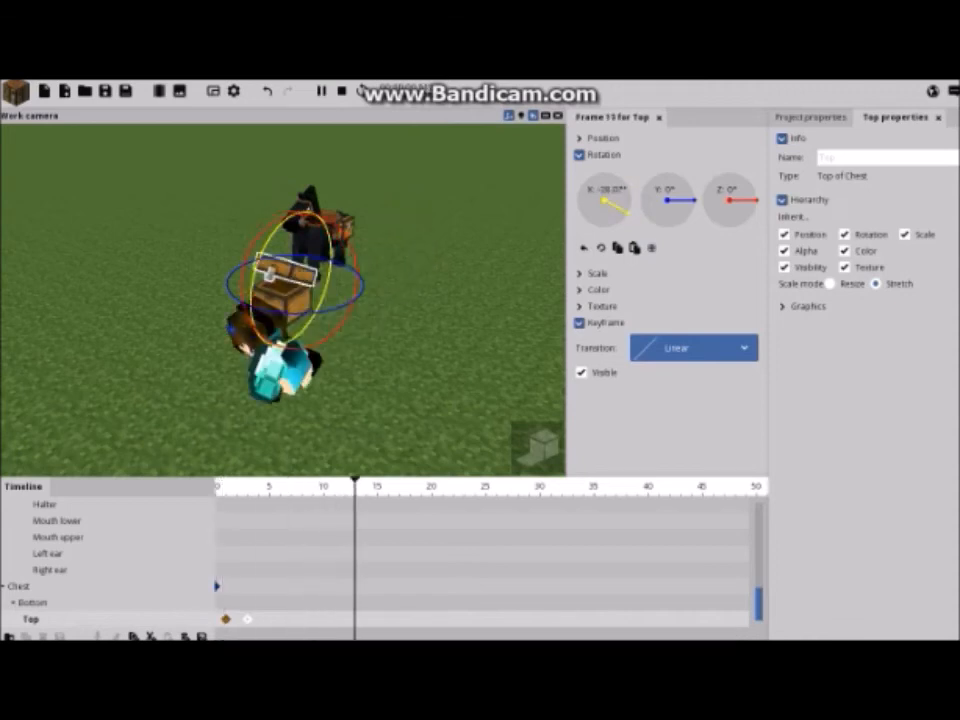
pyautogui.press('space')
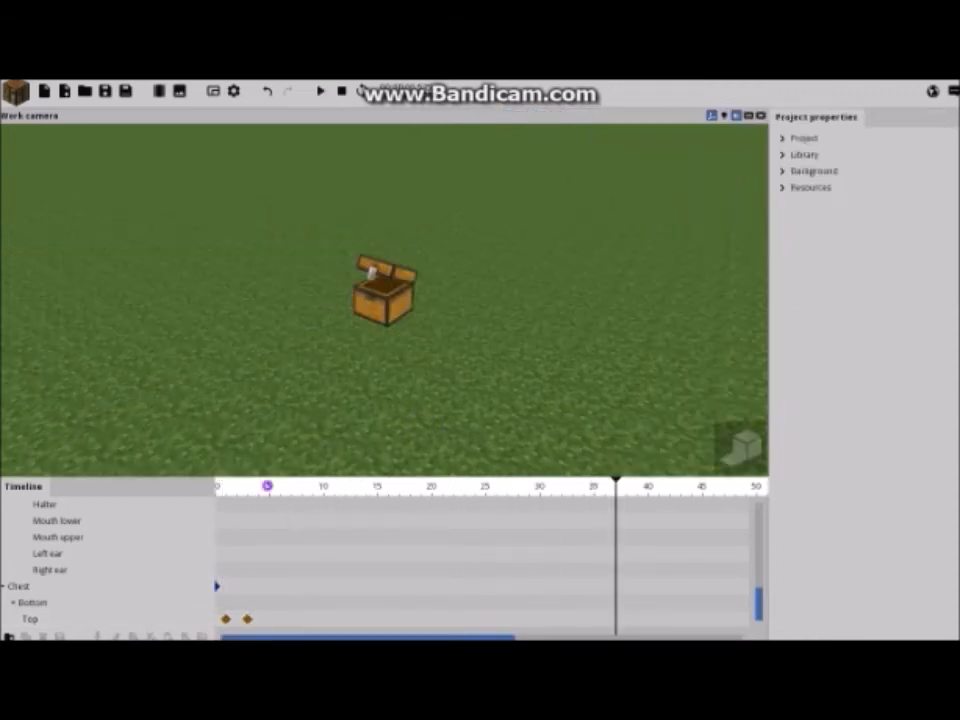
pyautogui.moveTo(268, 486); pyautogui.dragTo(216, 486)
pyautogui.press('space')
pyautogui.press('space')
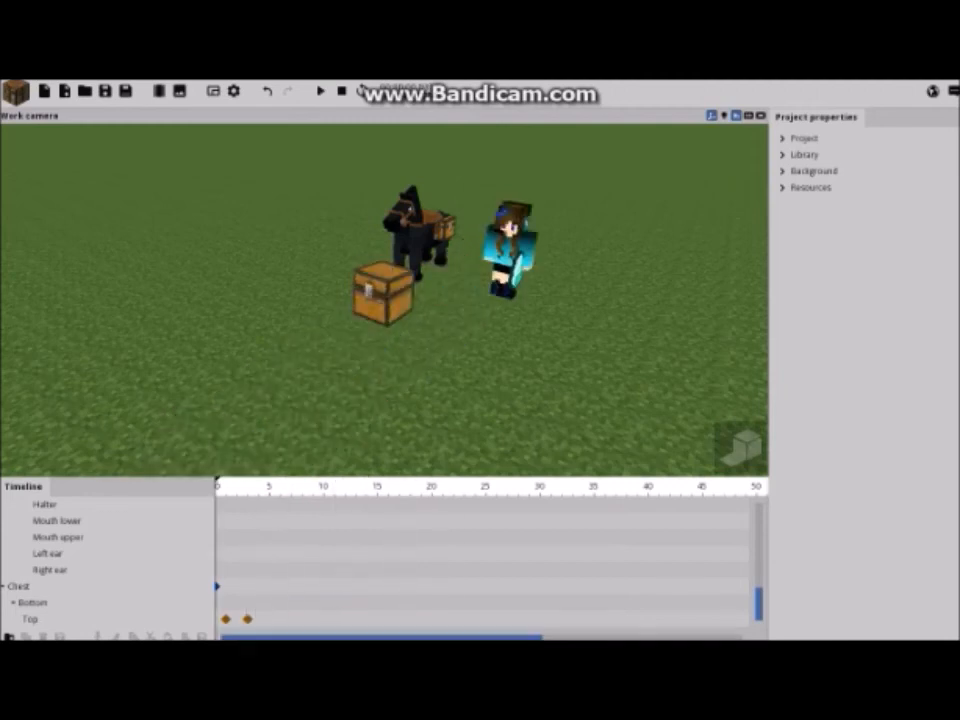
# Scrub to frame 3 and select the chest's top to inspect the open lid
pyautogui.moveTo(216, 486); pyautogui.dragTo(247, 484)
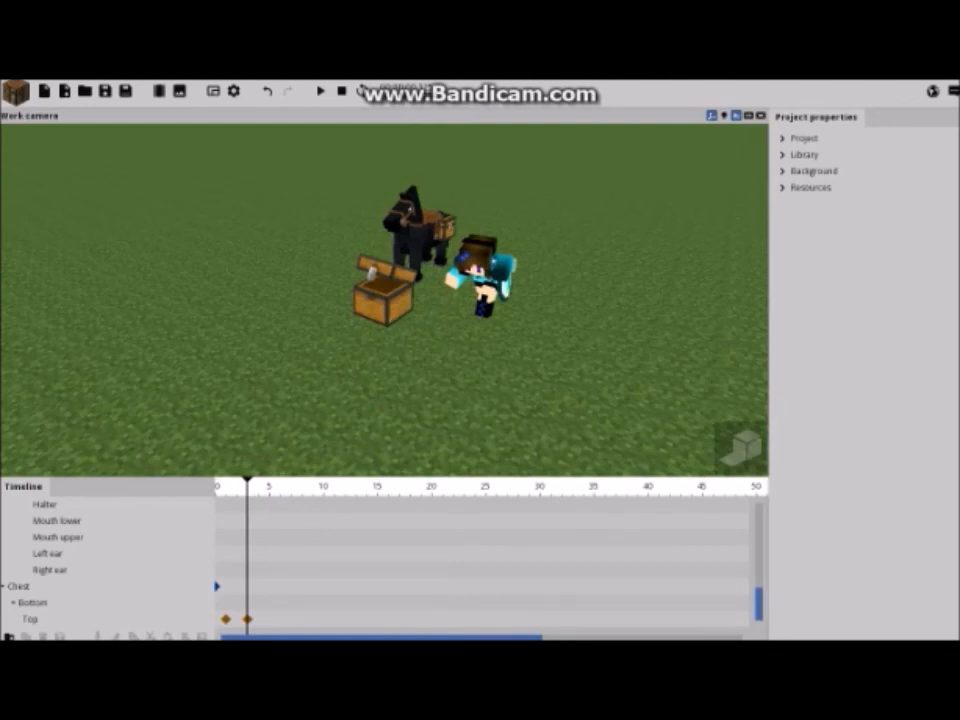
pyautogui.click(384, 300)
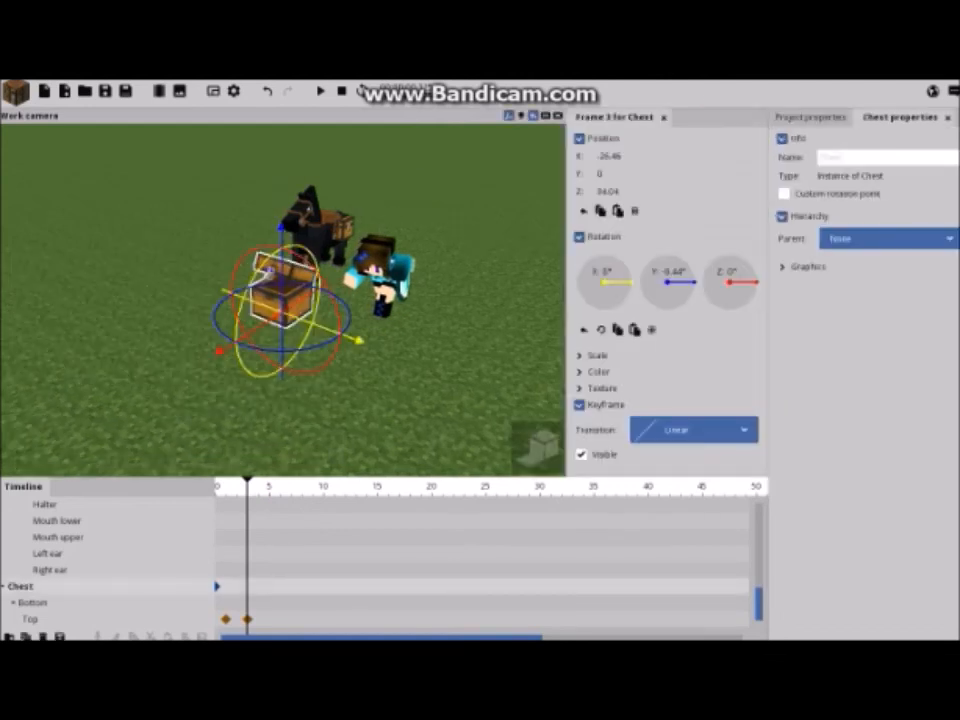
pyautogui.click(268, 272)
pyautogui.moveTo(420, 360); pyautogui.dragTo(382, 360)
pyautogui.click(15, 92)
pyautogui.click(15, 92)
pyautogui.click(15, 92)
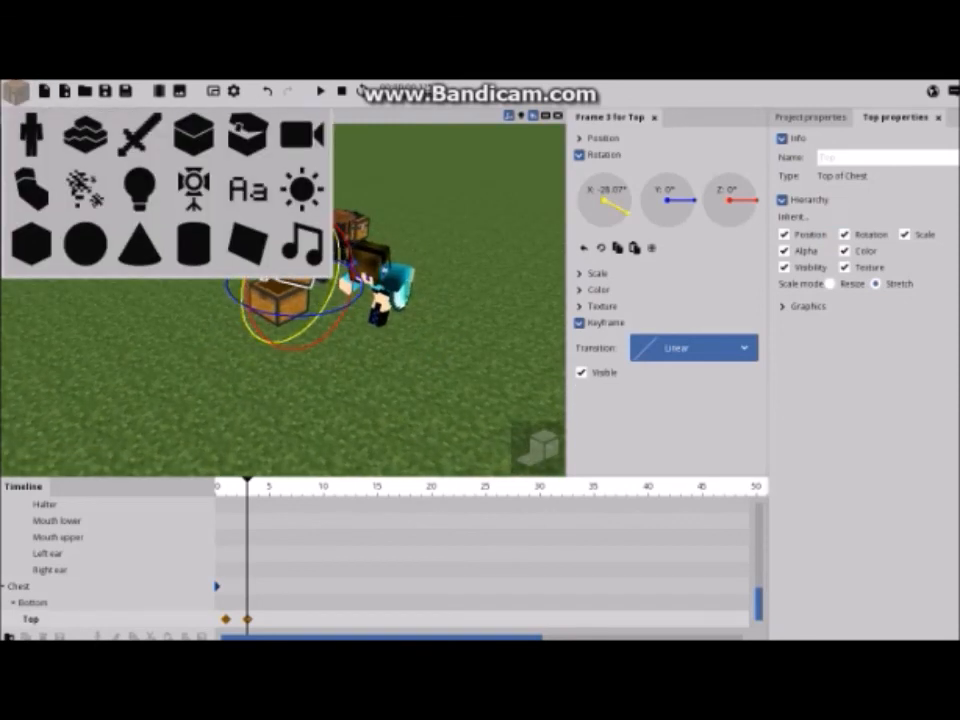
pyautogui.click(15, 92)
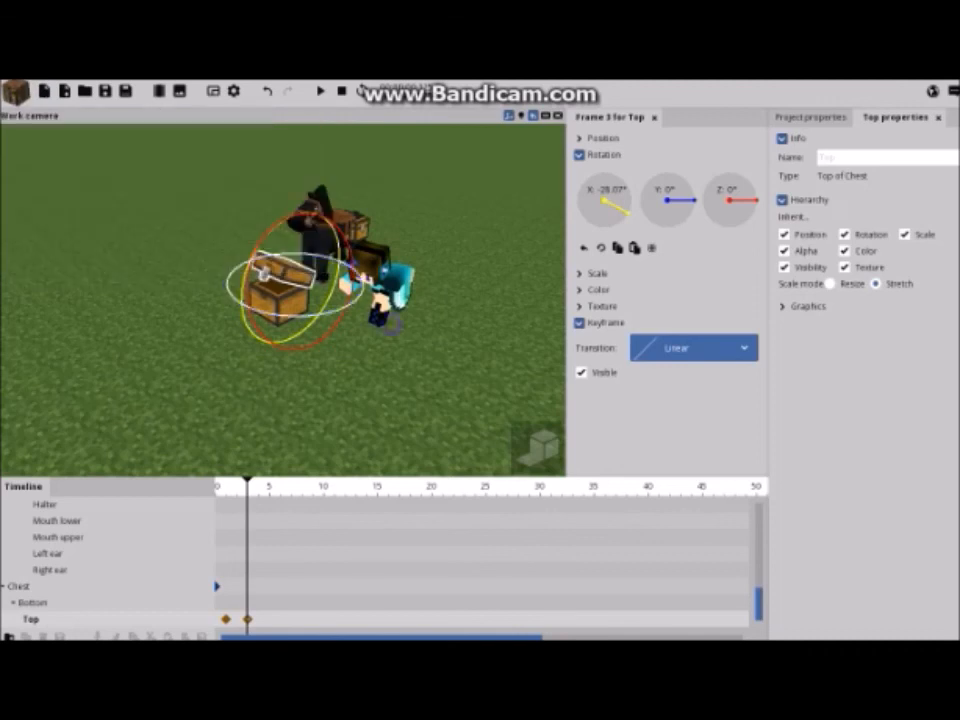
pyautogui.click(531, 357)
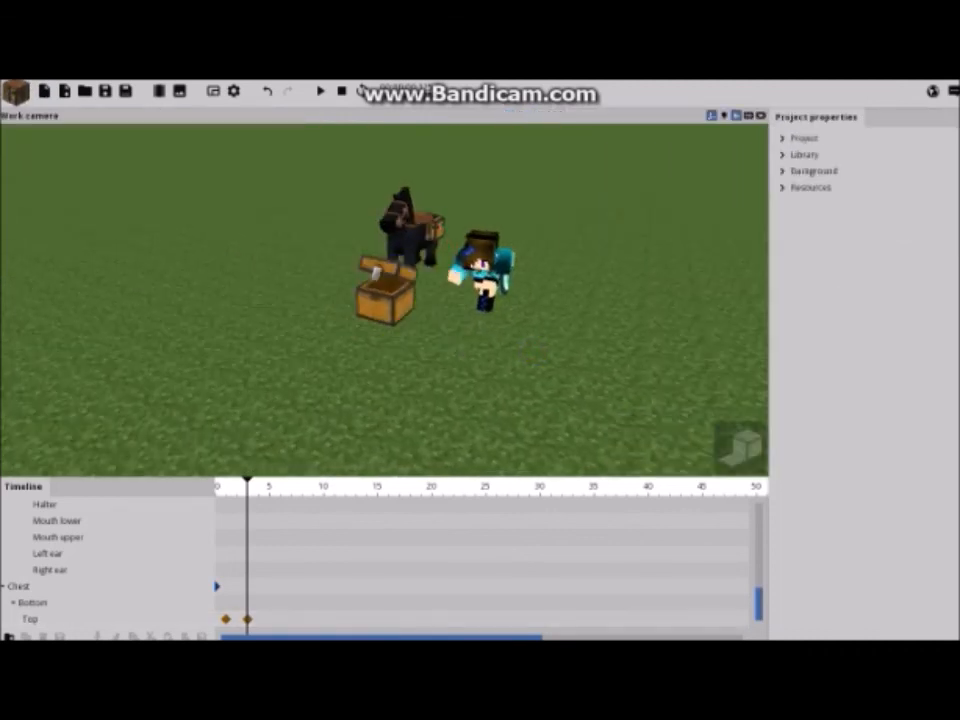